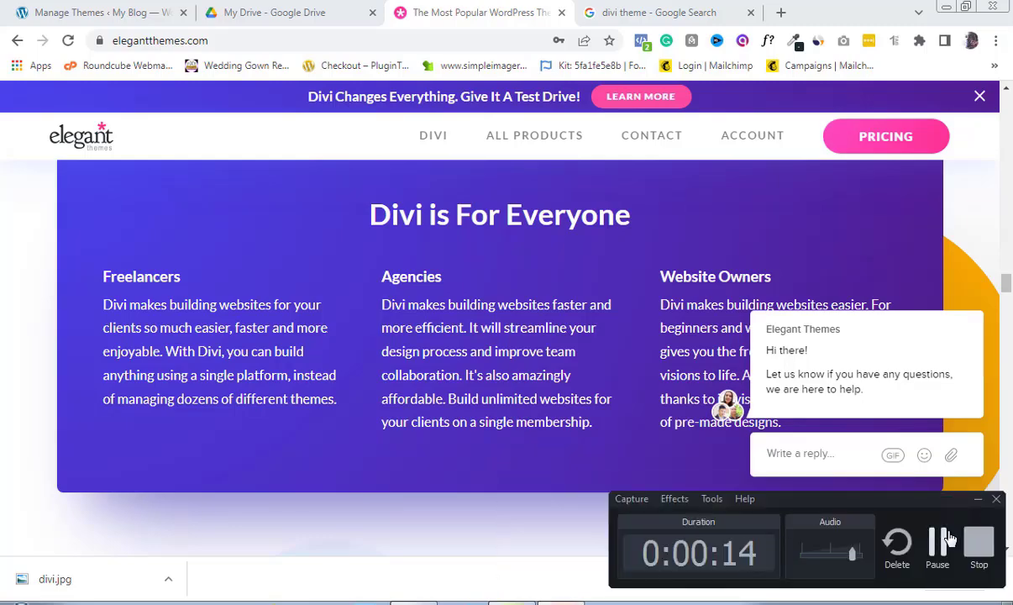
click(979, 547)
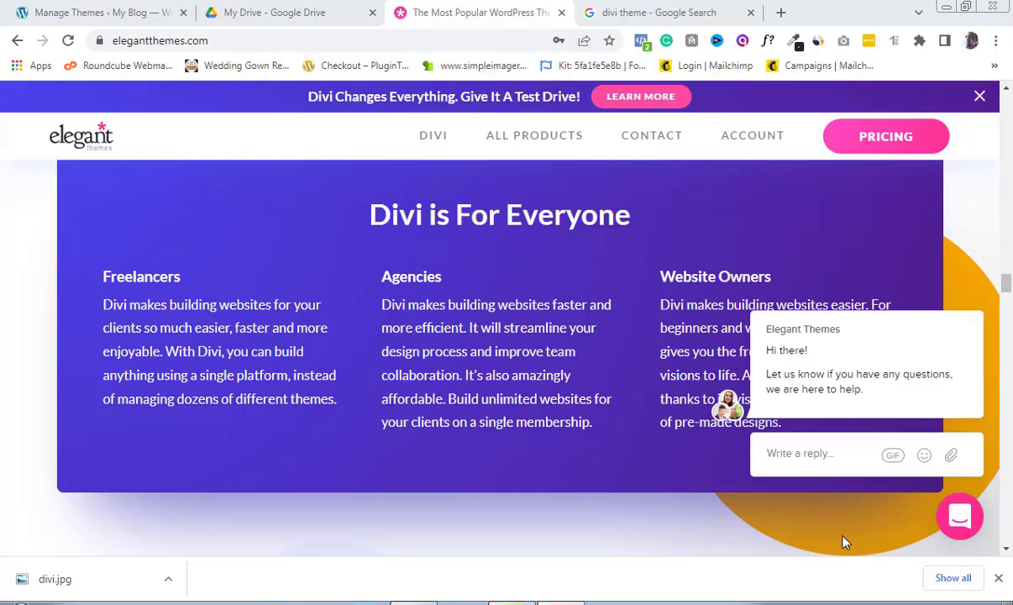
click(560, 601)
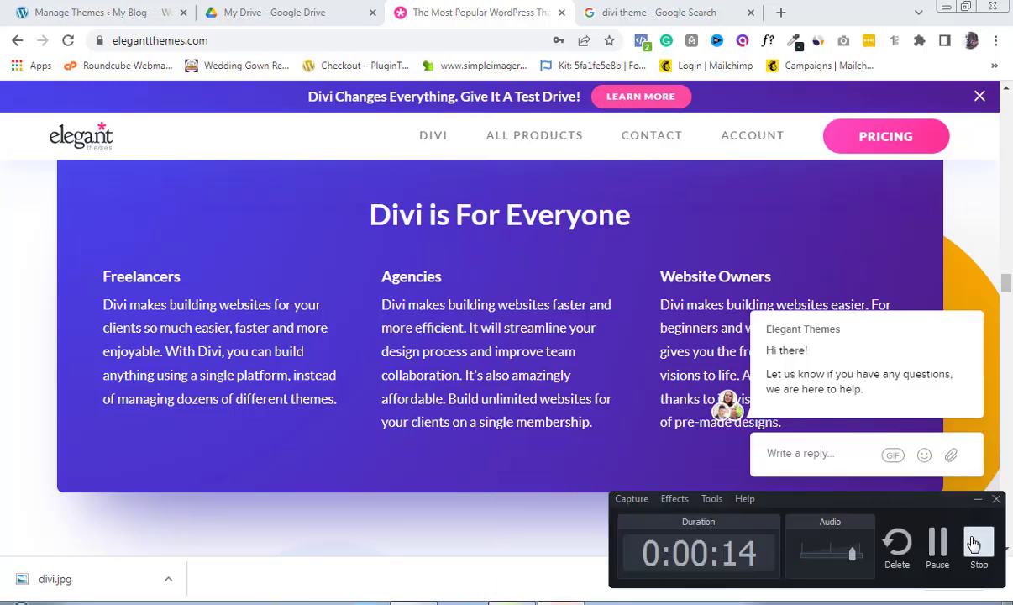
click(979, 547)
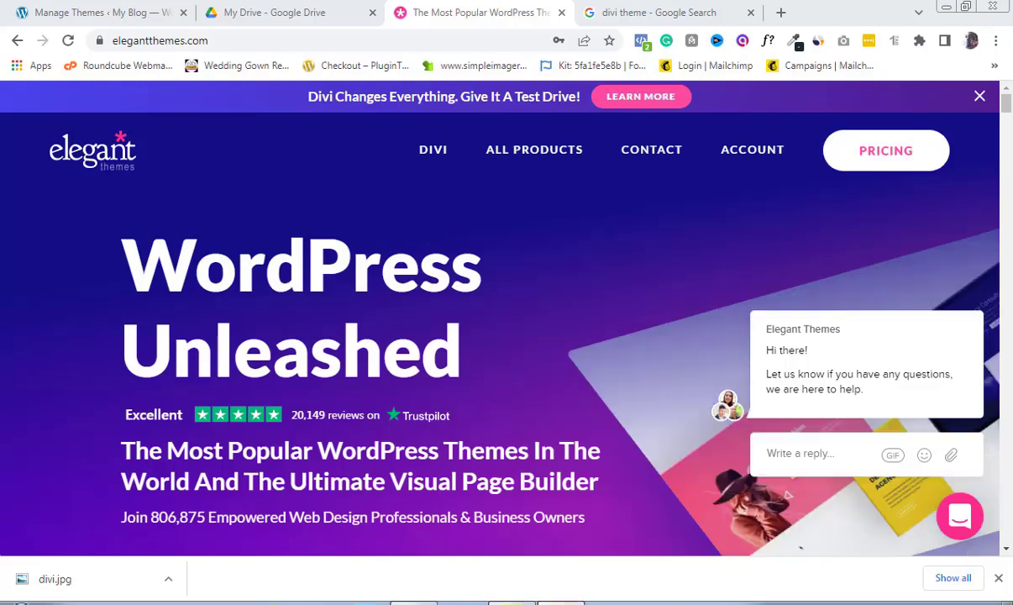
click(675, 603)
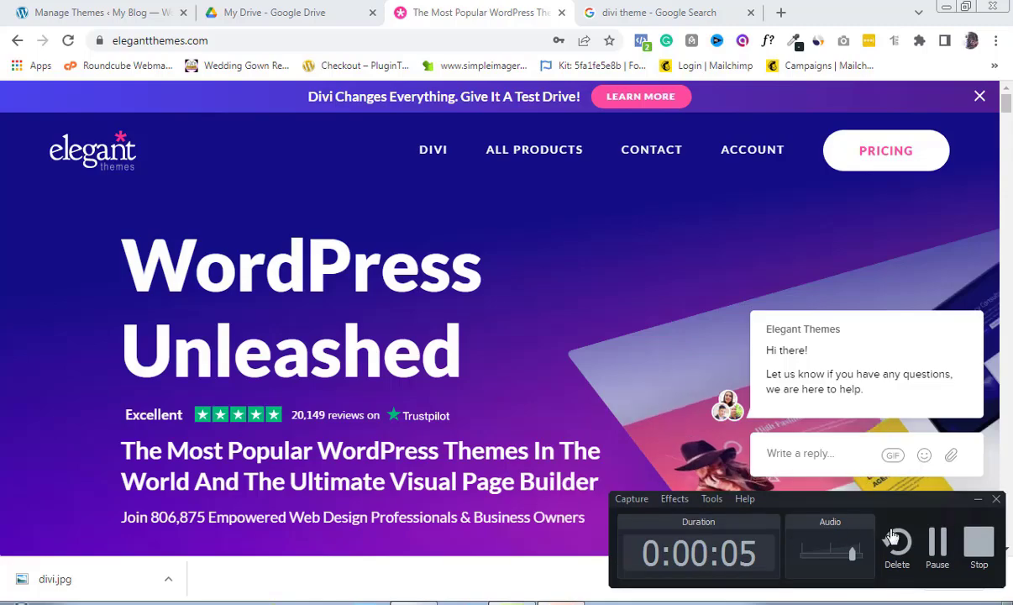
click(978, 543)
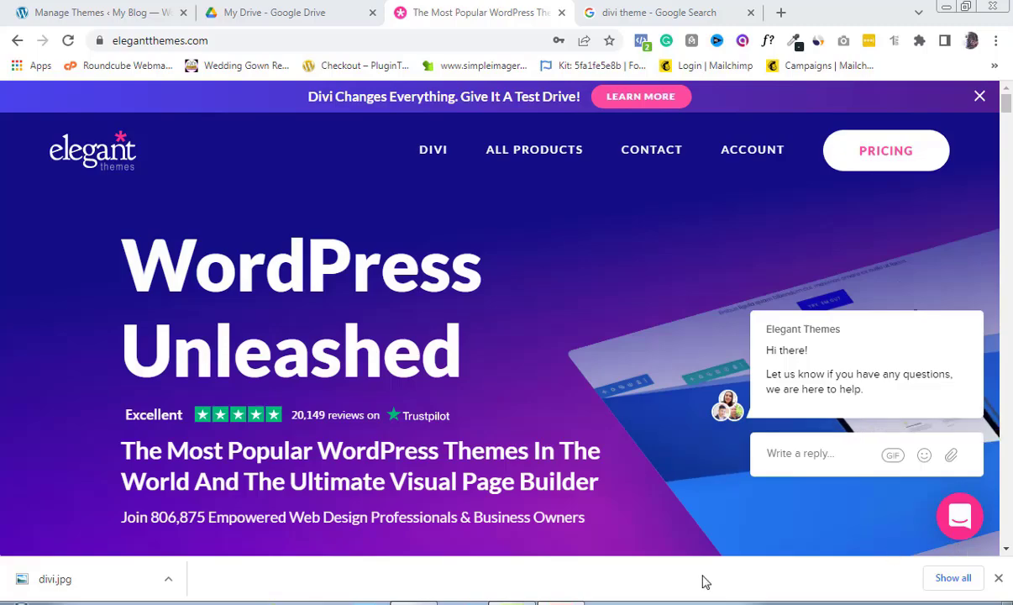
- Open the Elegant Themes membership page and compare what the yearly and lifetime access plans cost and include
scroll(972, 543, down, 5)
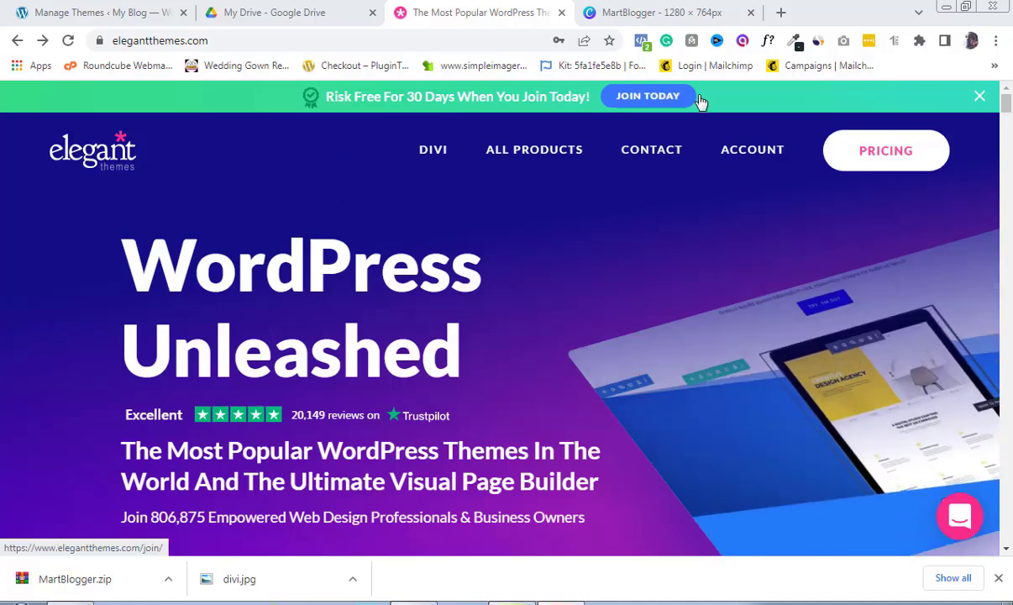
click(660, 98)
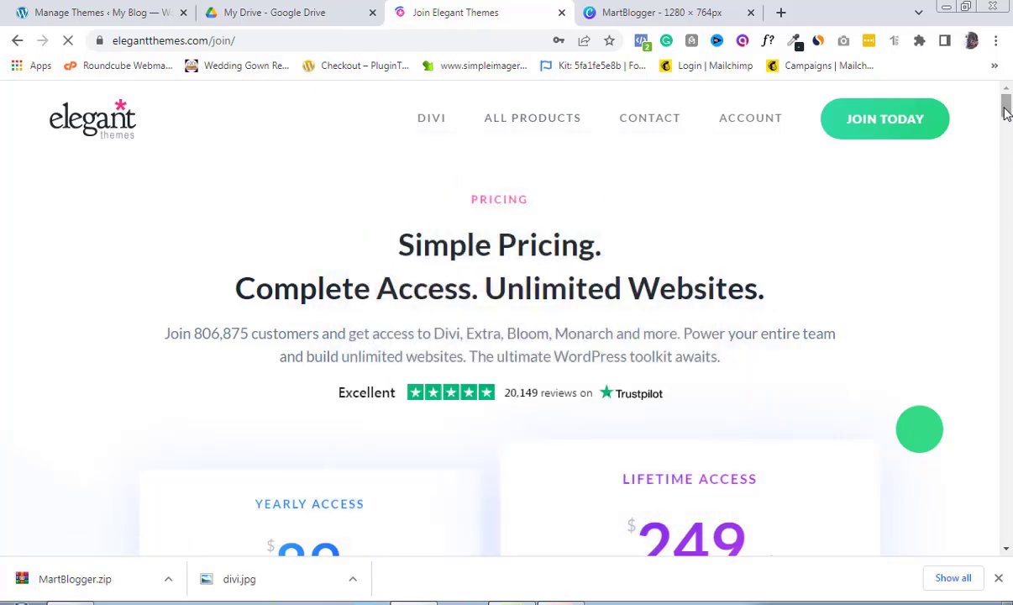
drag(1006, 114, 1006, 127)
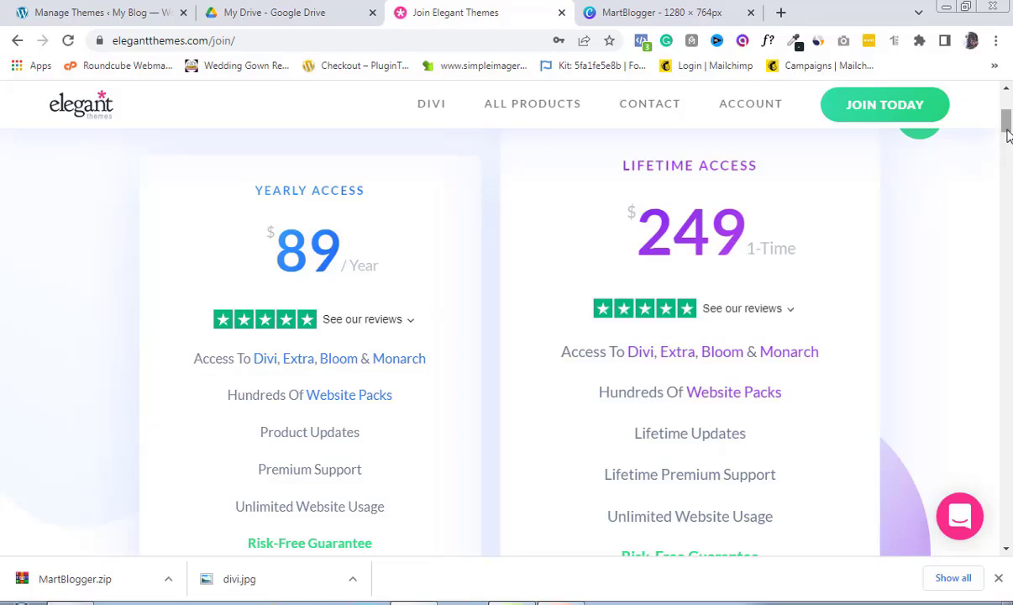
scroll(1008, 132, down, 2)
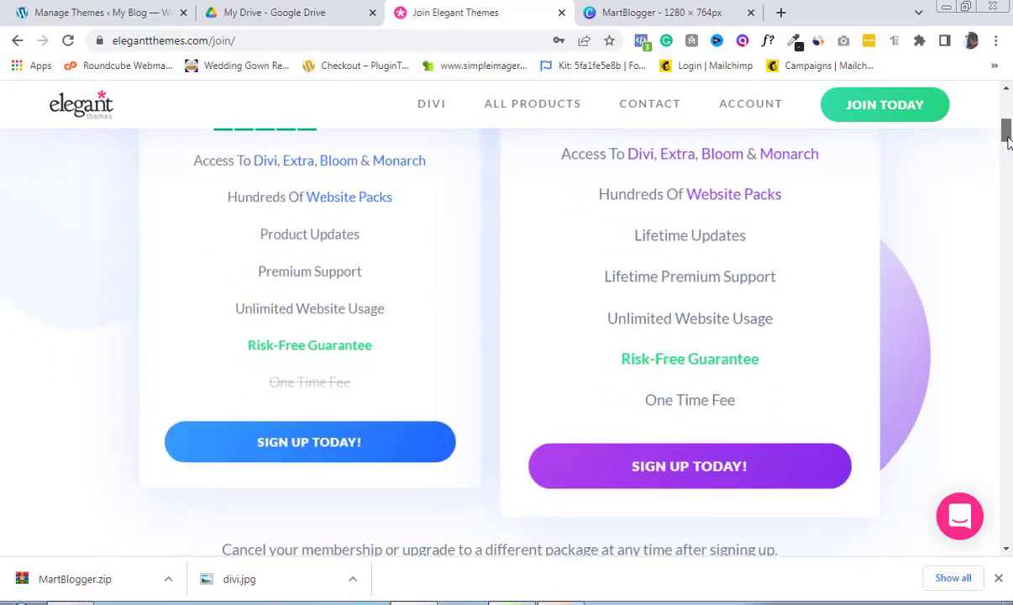
scroll(1008, 132, up, 1)
mouse_move(660, 510)
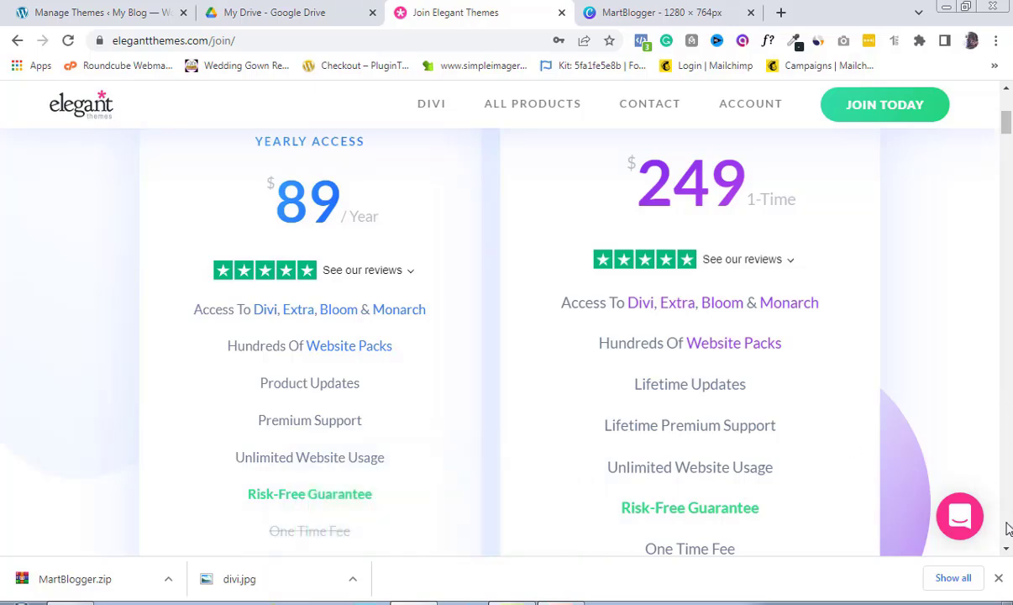
scroll(1004, 538, down, 2)
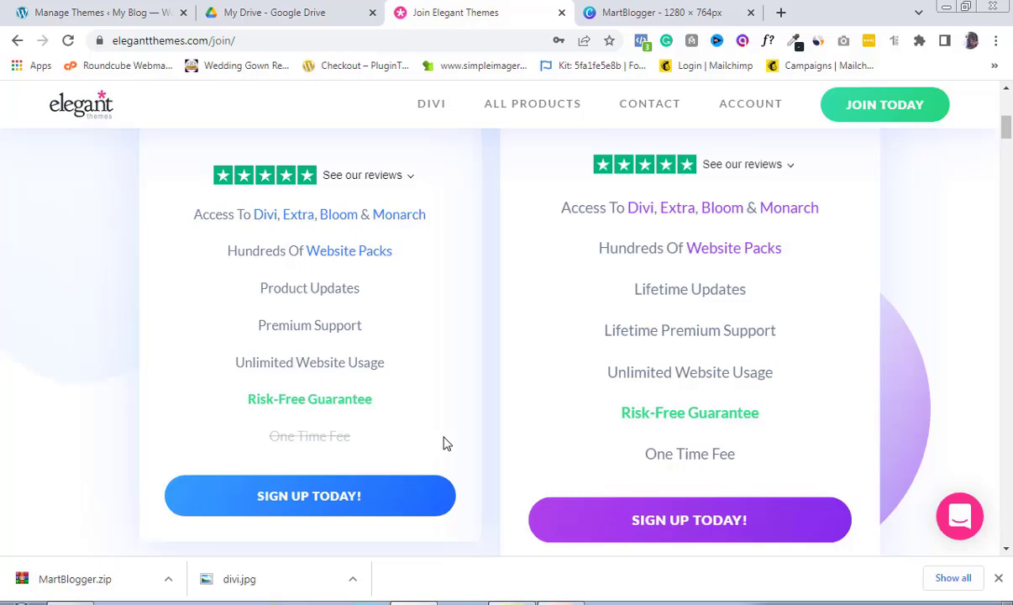
scroll(700, 513, up, 5)
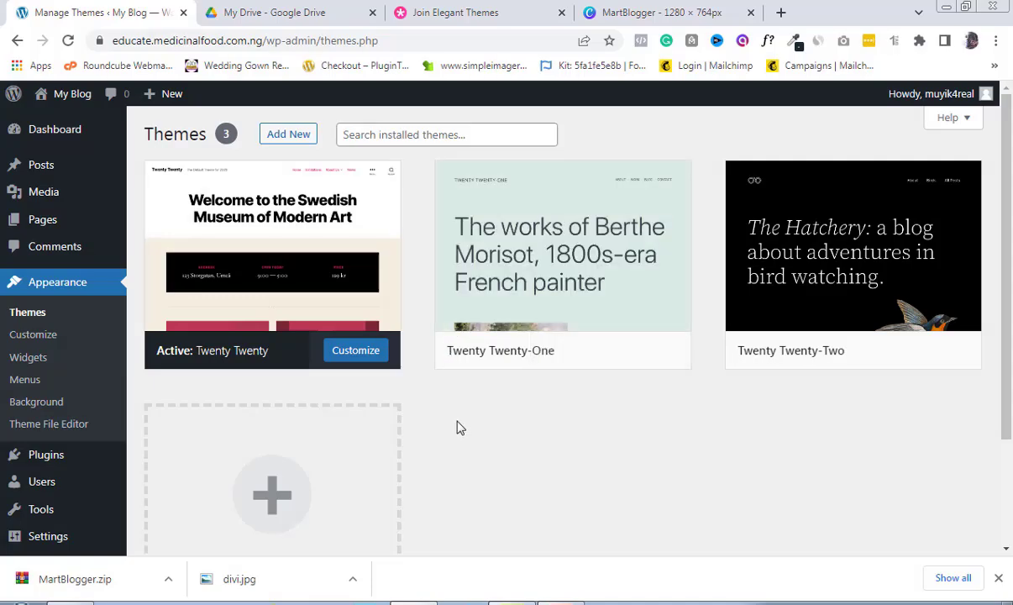
- View the details of the active Twenty Twenty theme, close them and look over the Themes page
click(272, 253)
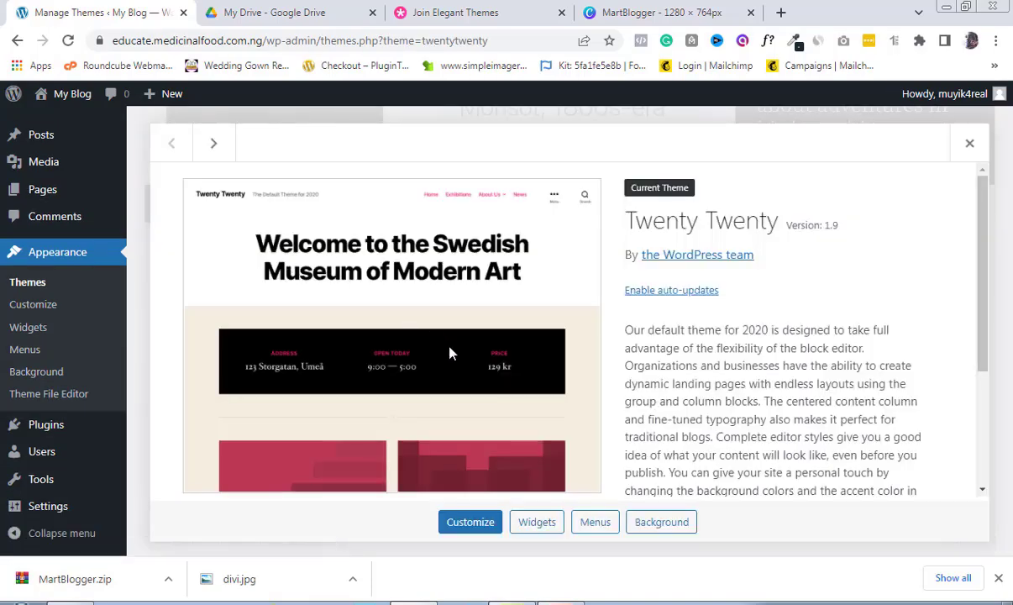
scroll(938, 487, down, 3)
click(970, 143)
scroll(709, 209, up, 2)
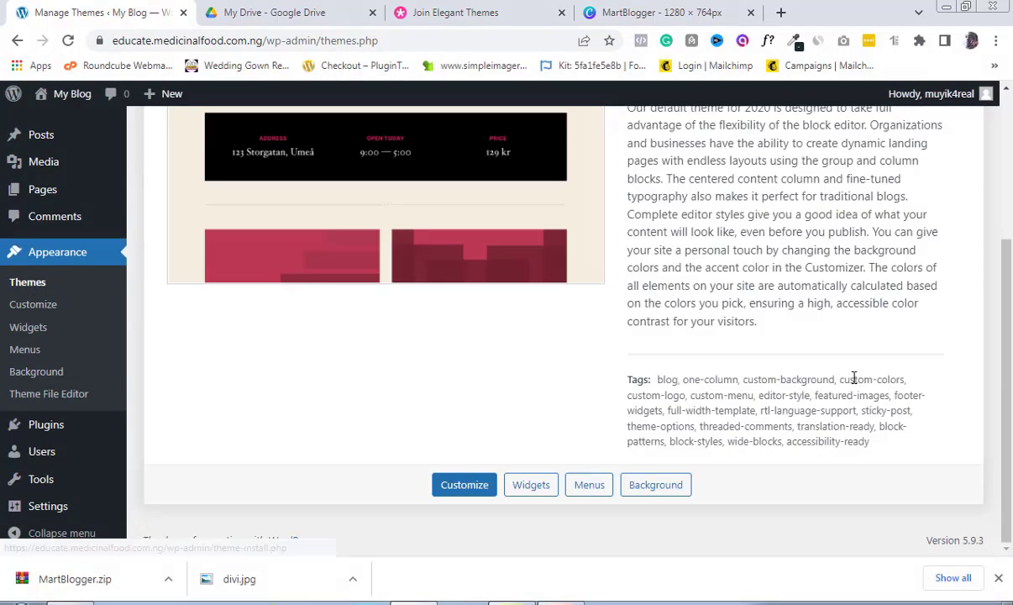
scroll(854, 378, up, 3)
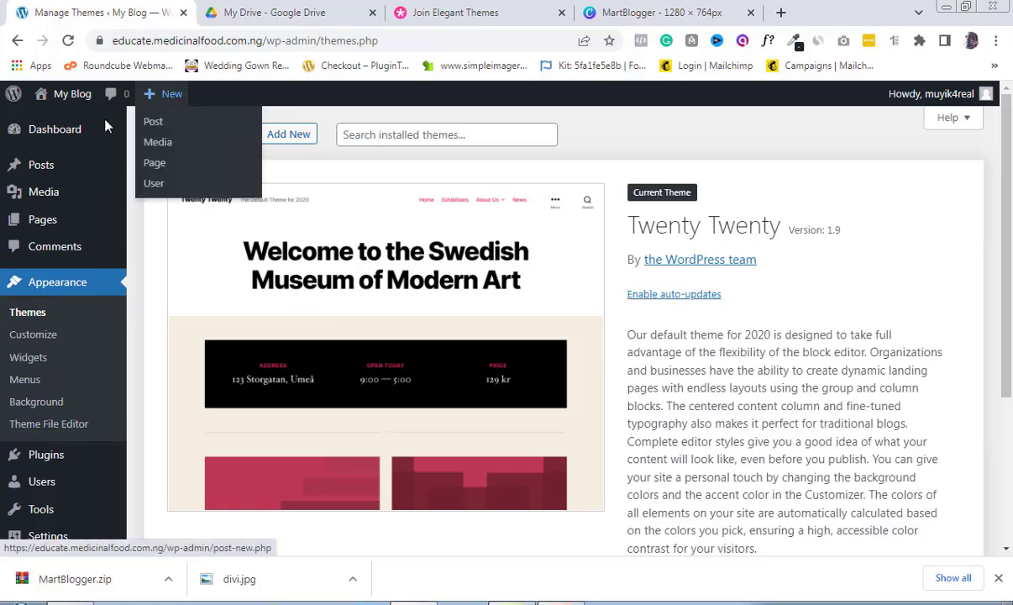
- Go to the dashboard, return to the installed themes and open the upload form for adding a zipped theme
mouse_move(96, 158)
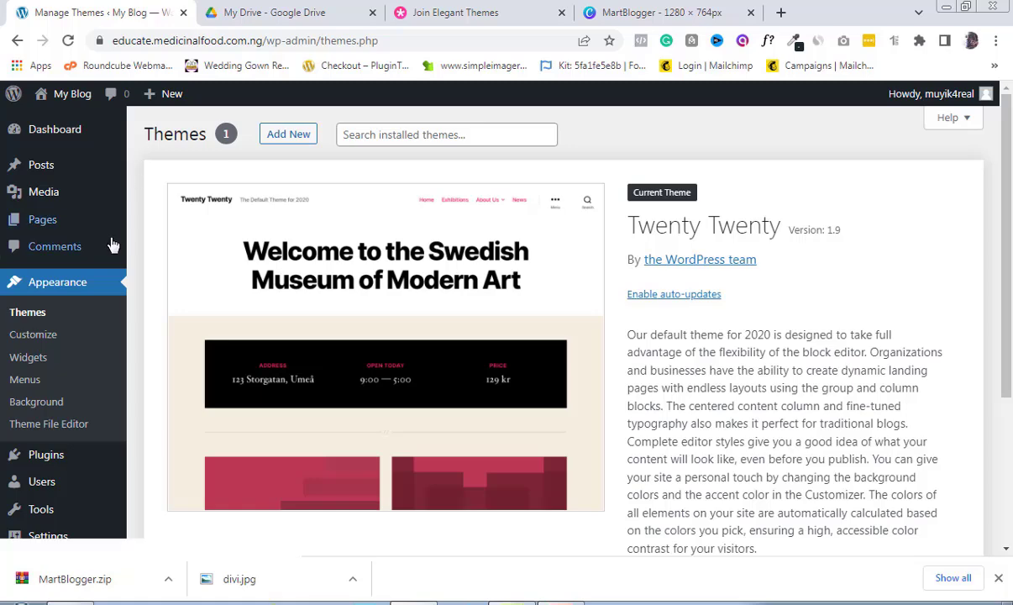
click(59, 128)
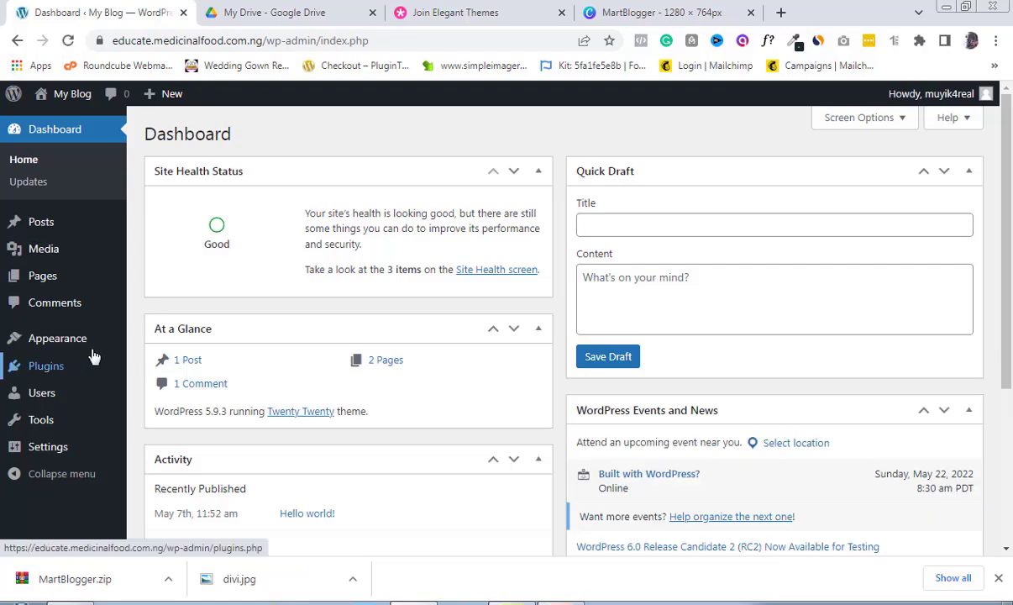
mouse_move(74, 340)
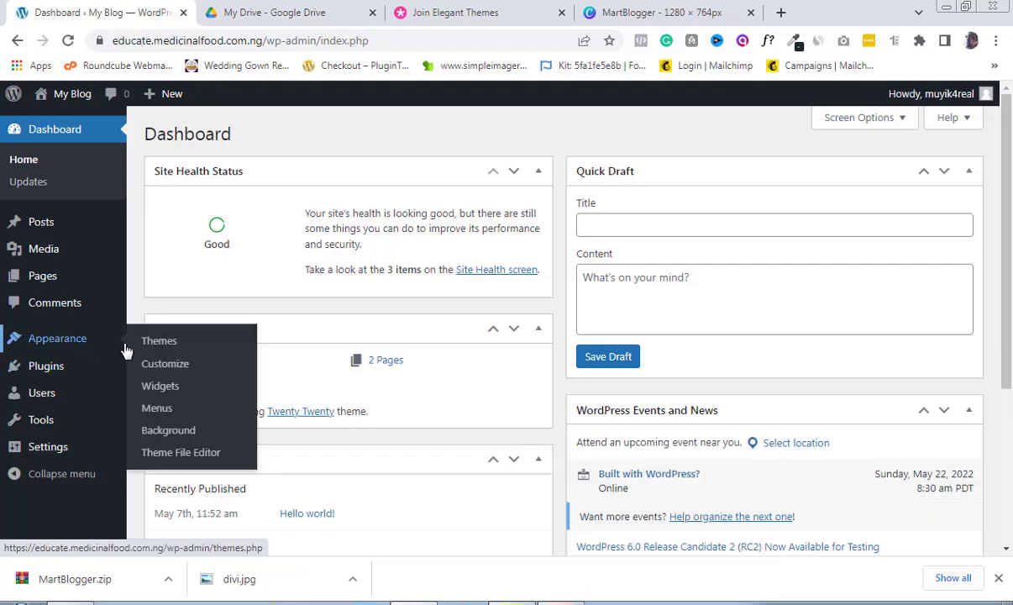
click(160, 344)
scroll(158, 347, down, 3)
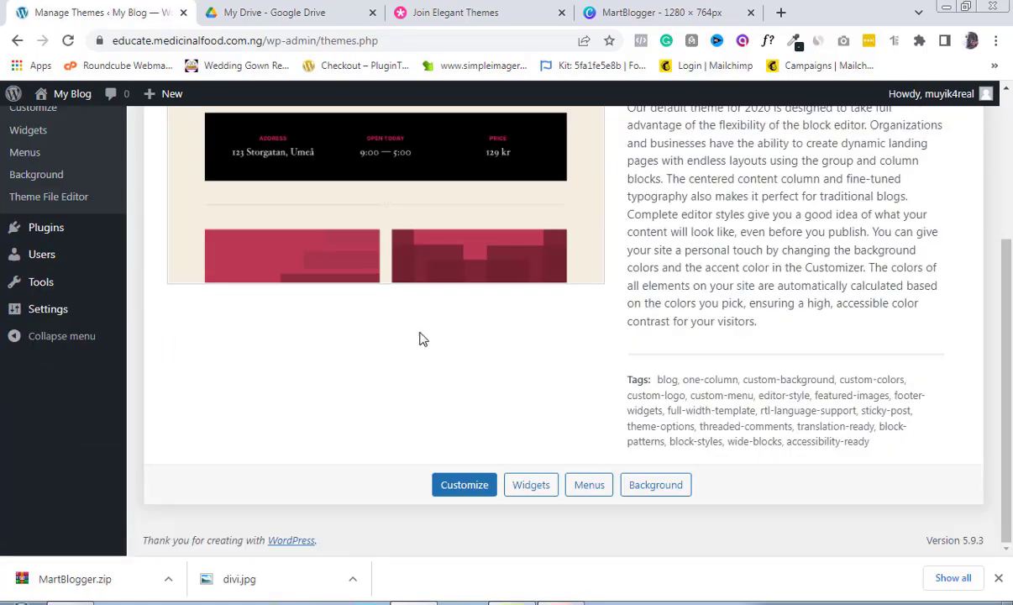
drag(1007, 290, 1011, 63)
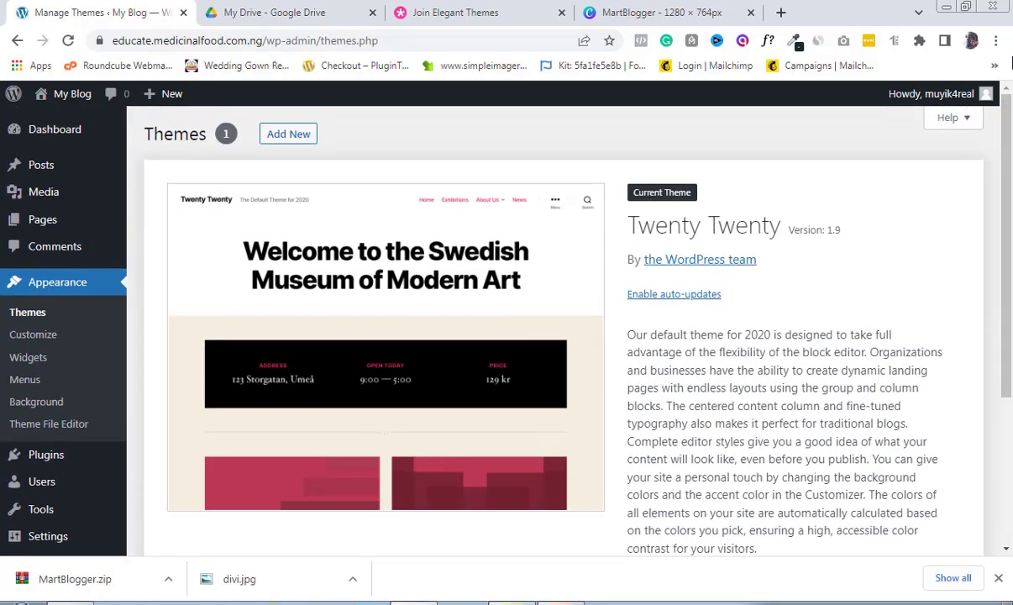
click(289, 136)
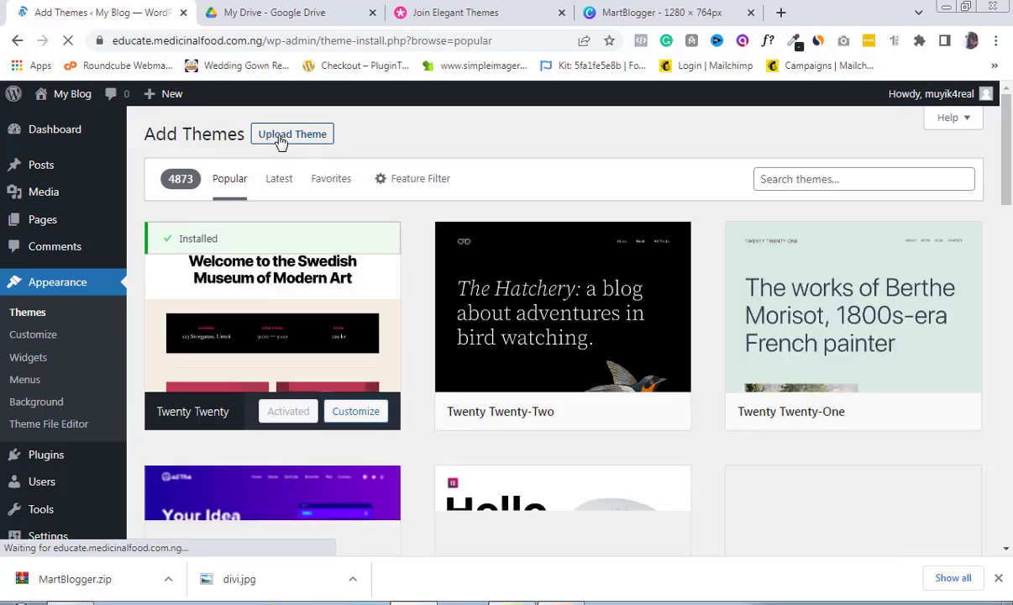
click(289, 139)
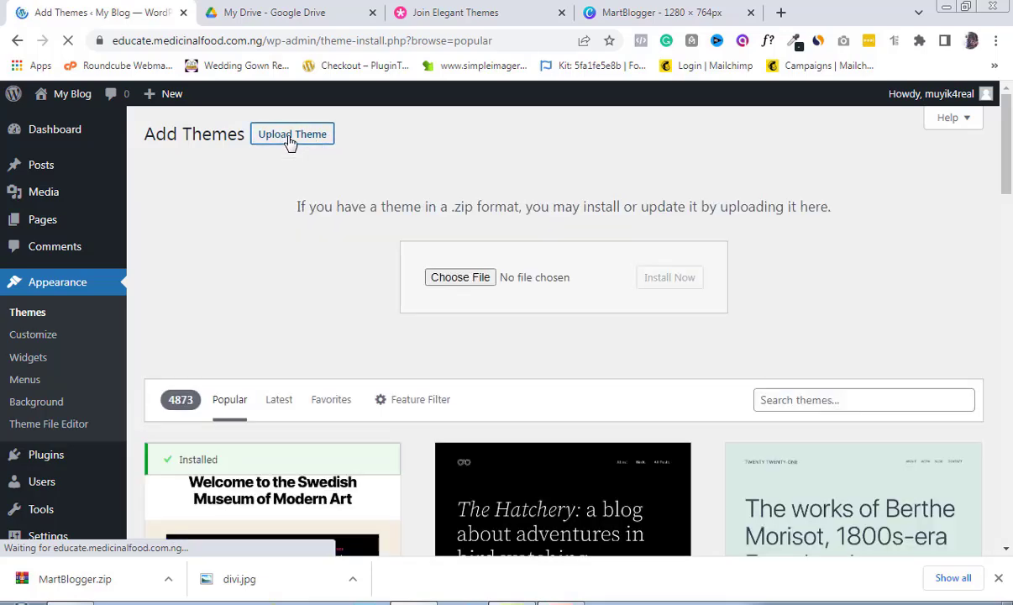
- Choose Divi-theme-v4.6.6.zip from the IMPORTANT APPS folder in the Videos library as the theme file
click(458, 279)
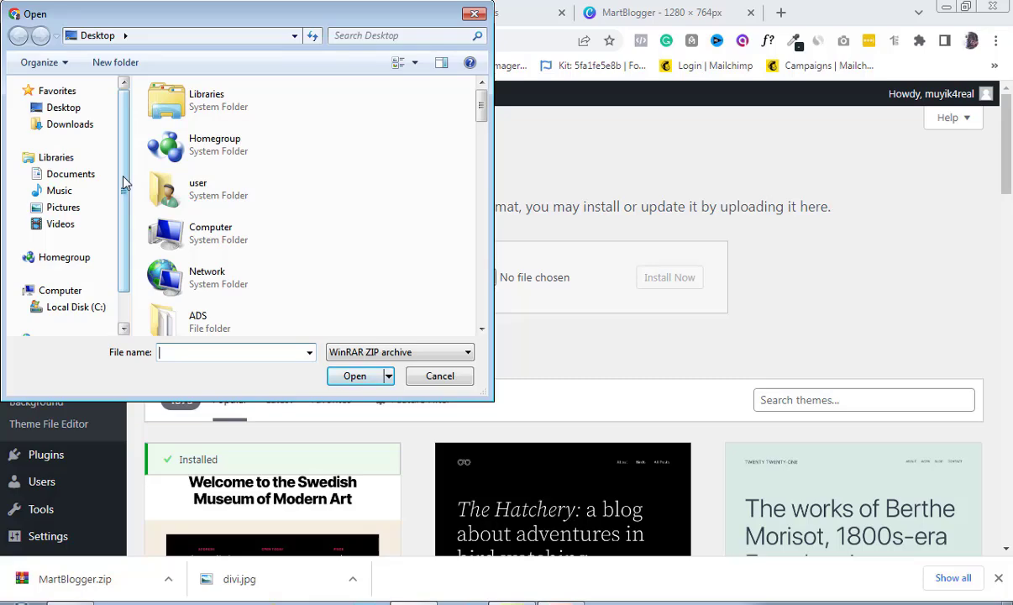
drag(124, 183, 123, 214)
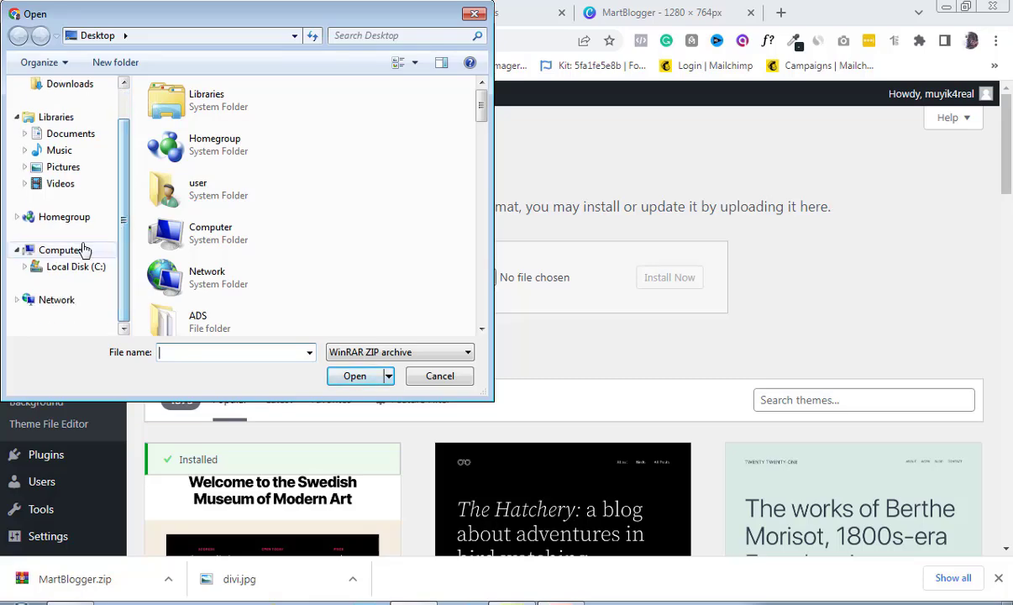
click(60, 183)
scroll(317, 159, down, 5)
double_click(294, 172)
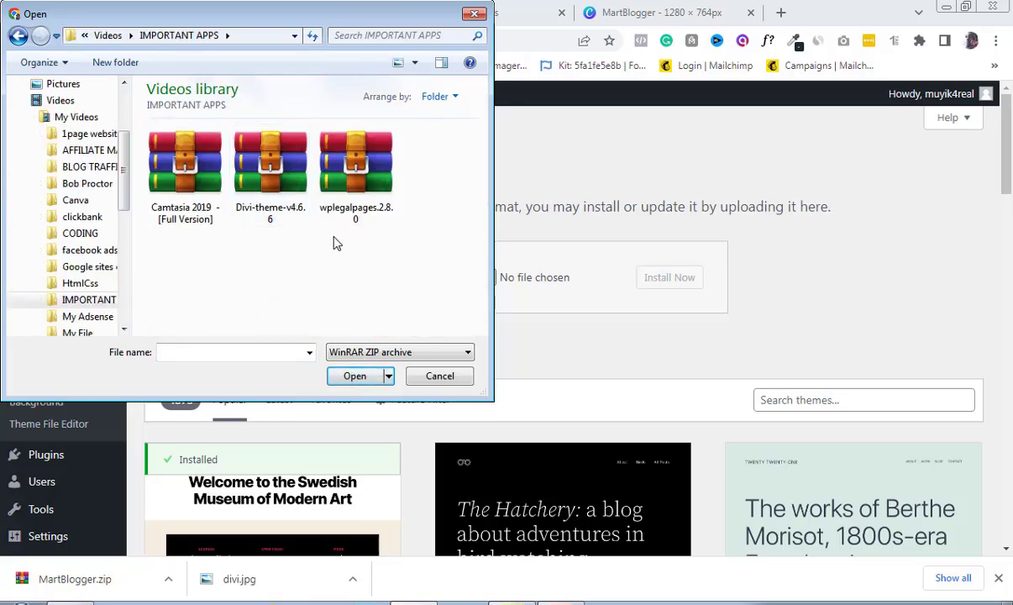
double_click(259, 168)
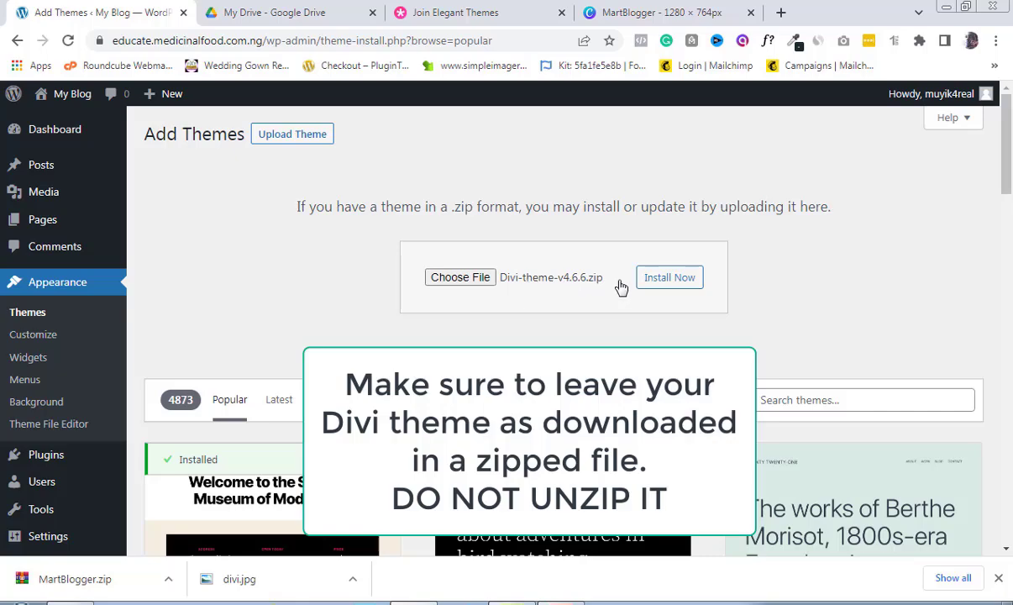
- Install the chosen Divi theme package and activate it as the site's theme
click(671, 279)
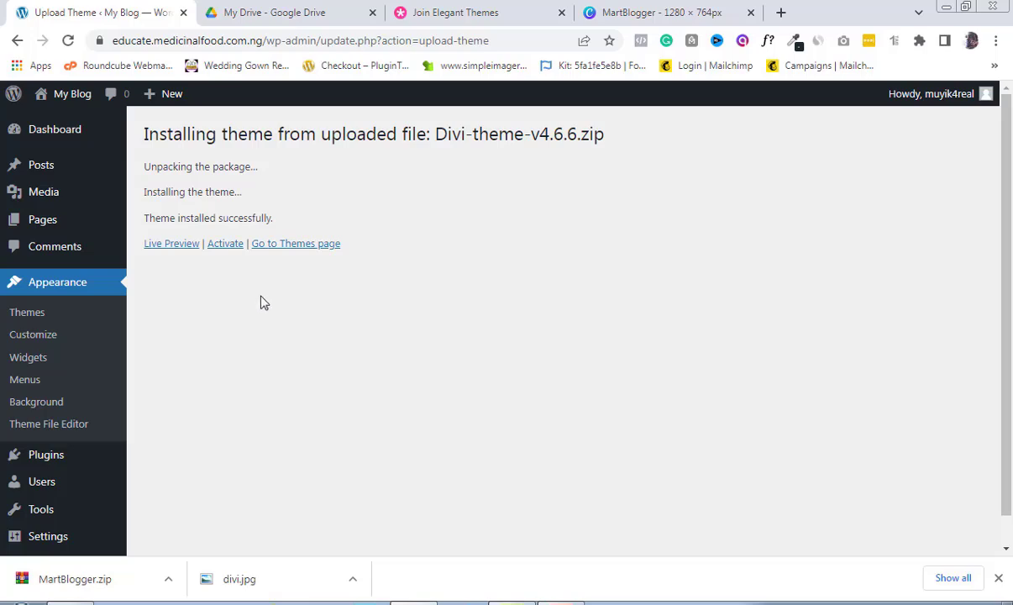
click(226, 249)
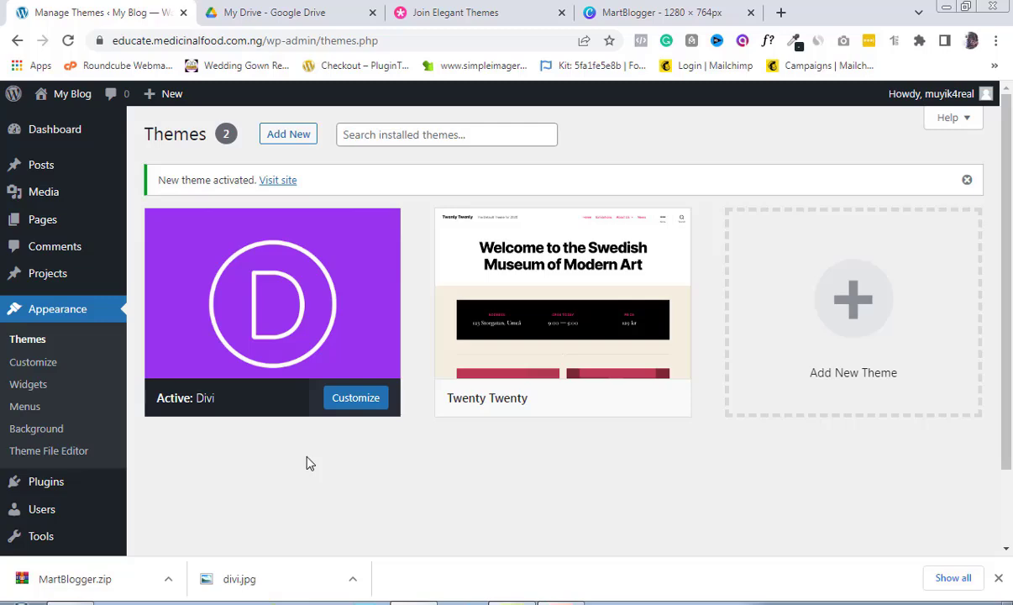
mouse_move(269, 319)
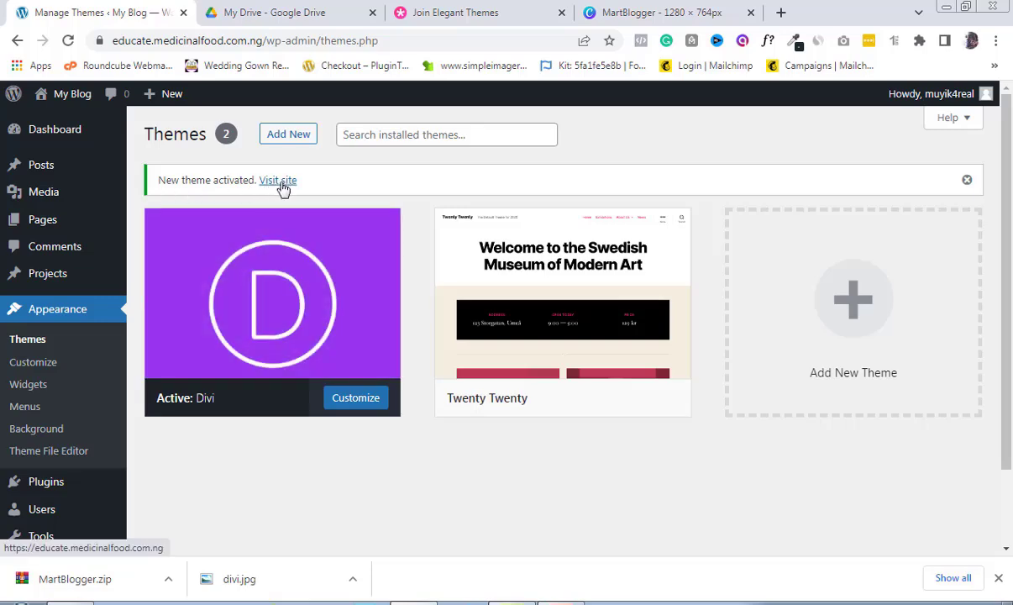
- Open the My Blog site in a new browser tab and check how its front page looks
mouse_move(71, 100)
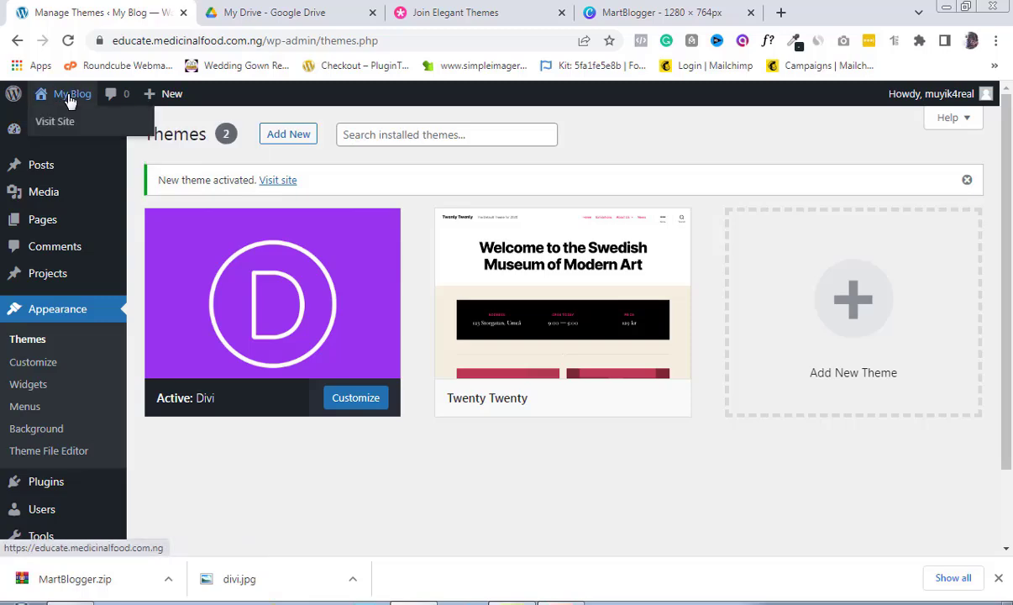
right_click(53, 121)
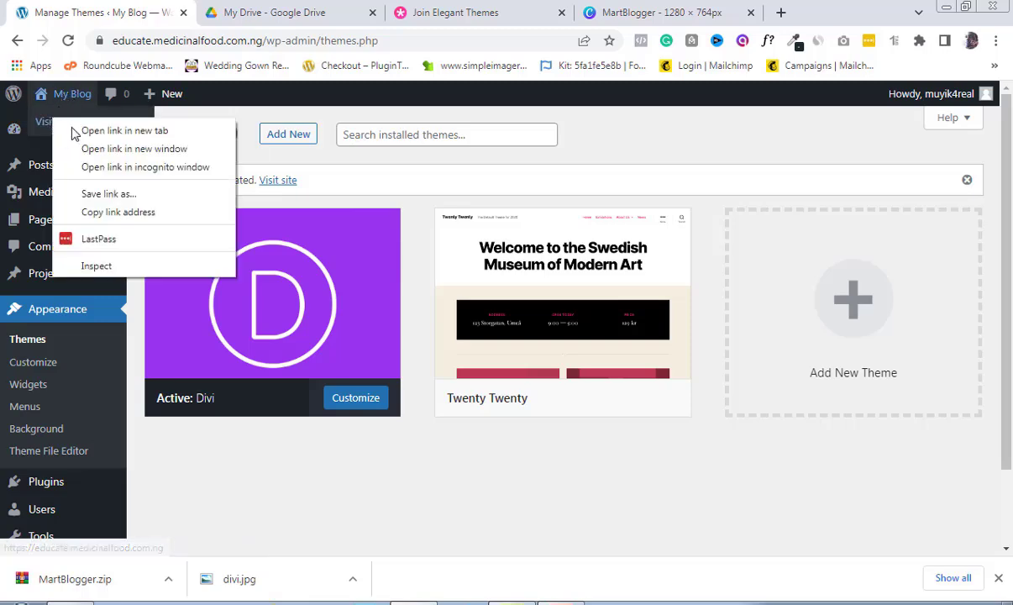
click(84, 132)
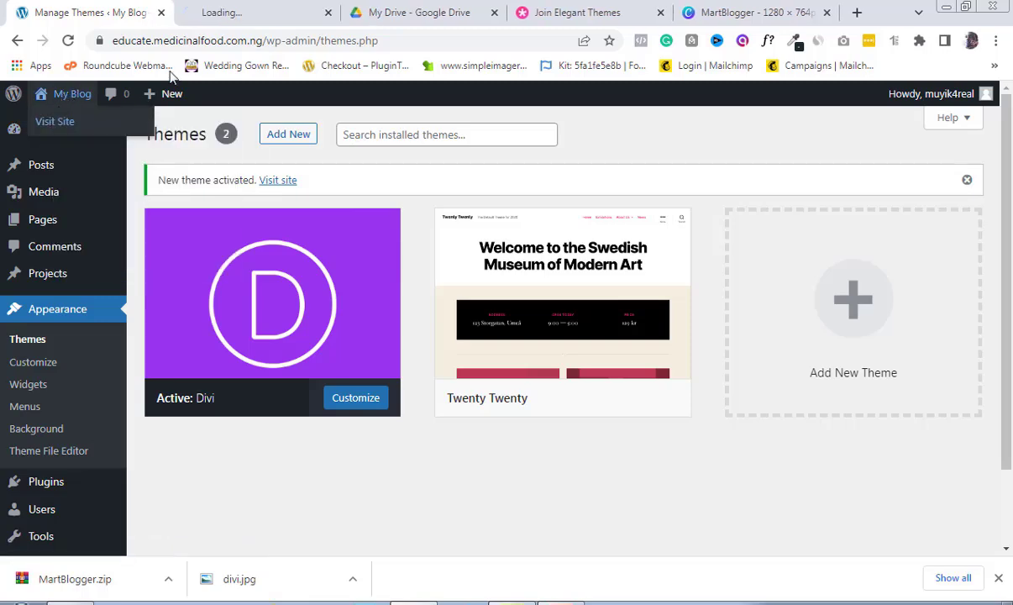
click(226, 11)
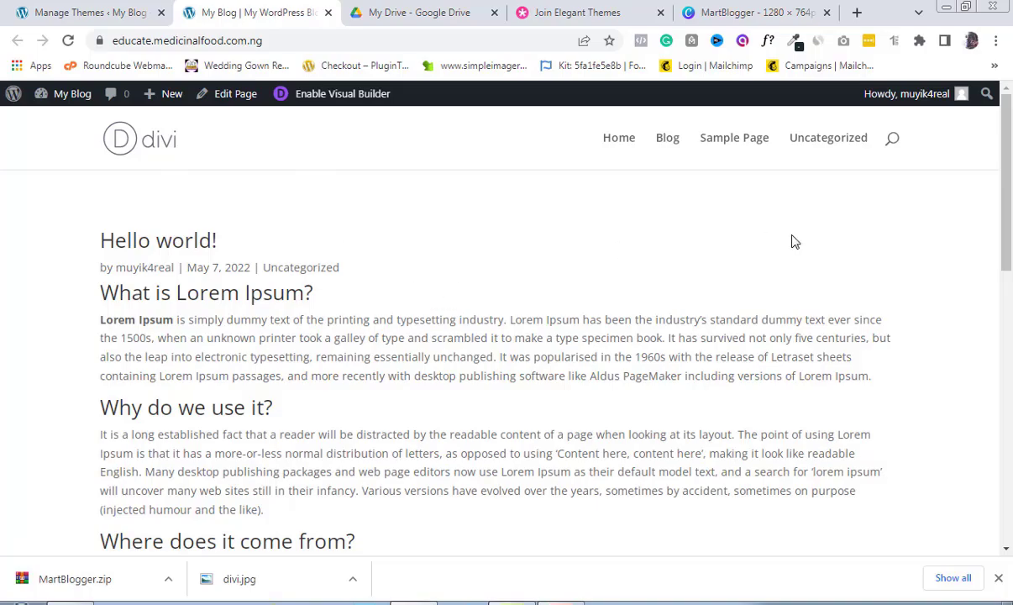
mouse_move(1007, 180)
mouse_down()
mouse_move(1007, 357)
mouse_move(1007, 168)
mouse_up()
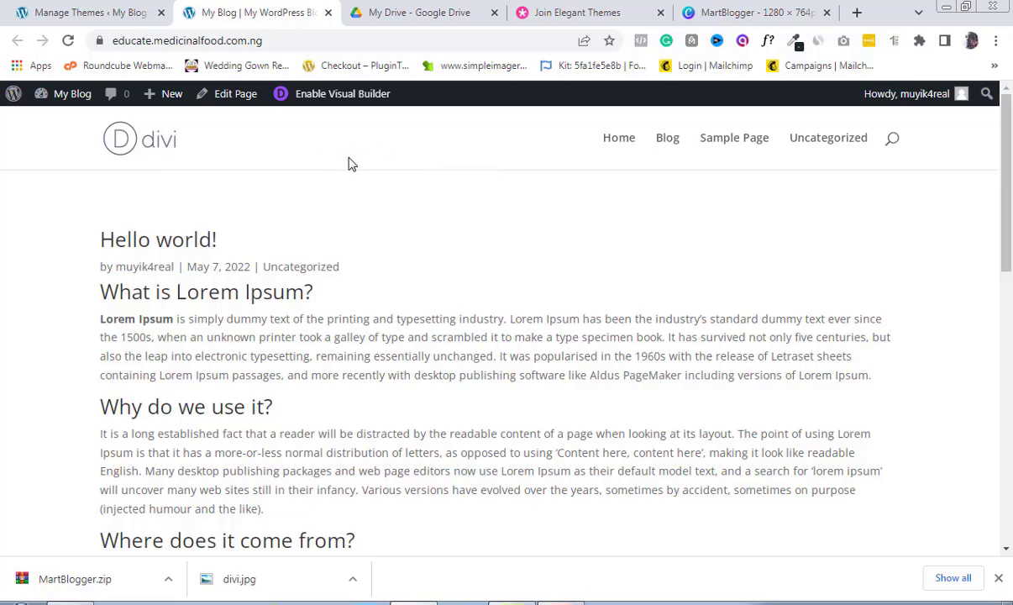
click(560, 602)
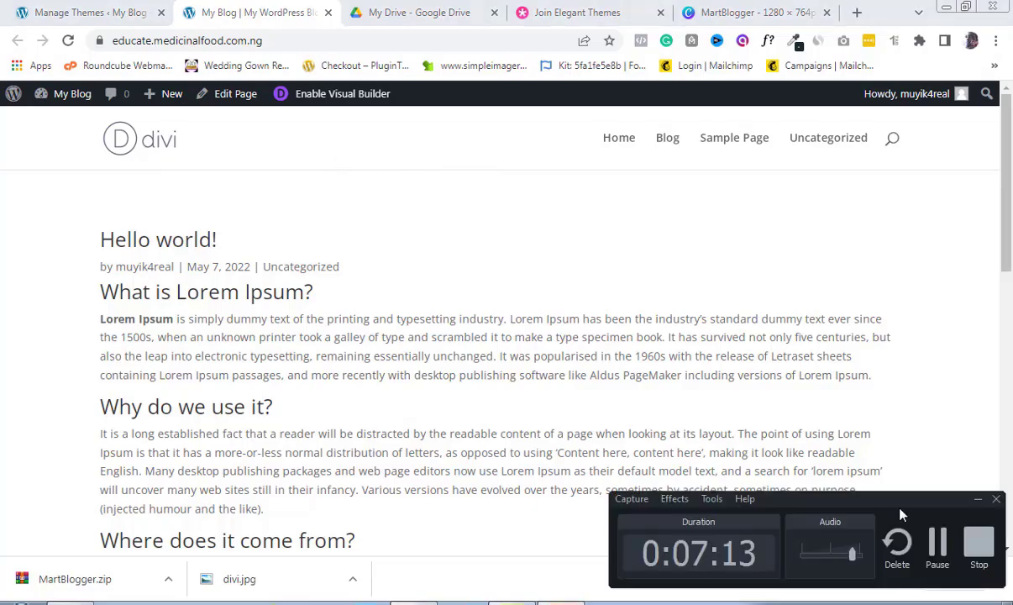
- Return to the site's dashboard and open the Updates section of the Divi Theme Options
click(940, 544)
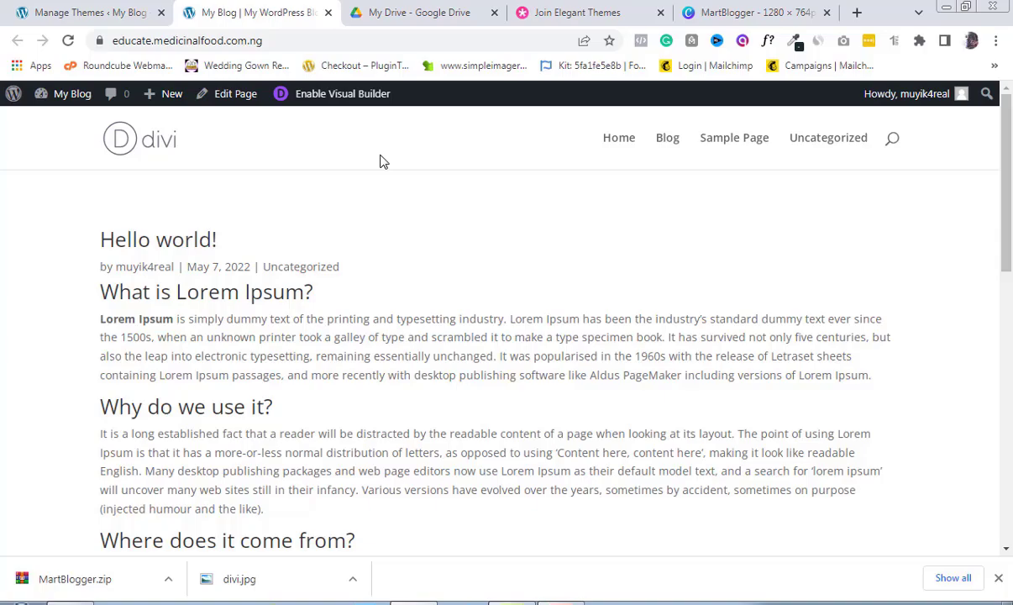
mouse_move(78, 97)
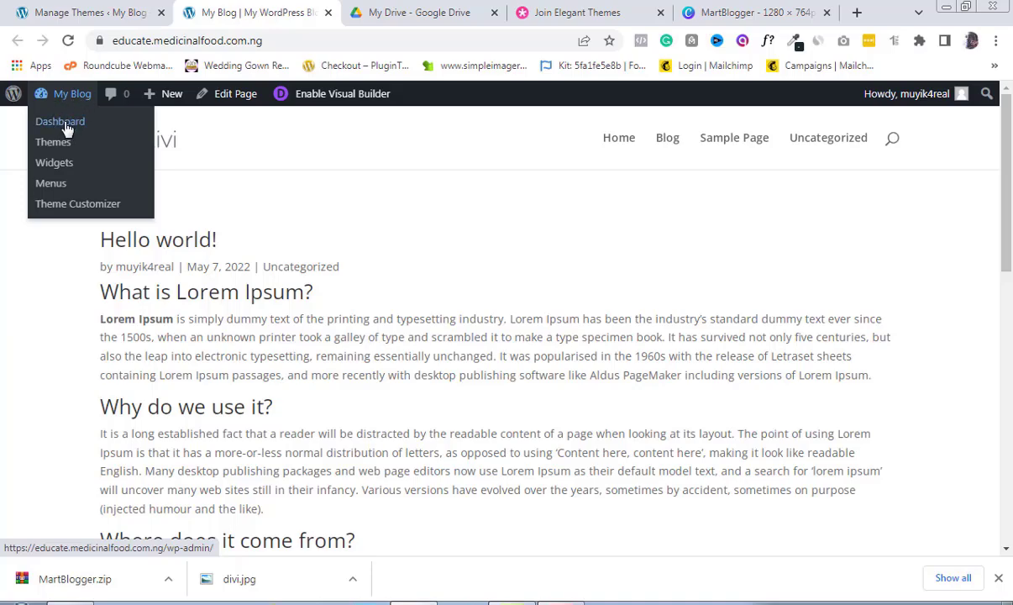
click(66, 122)
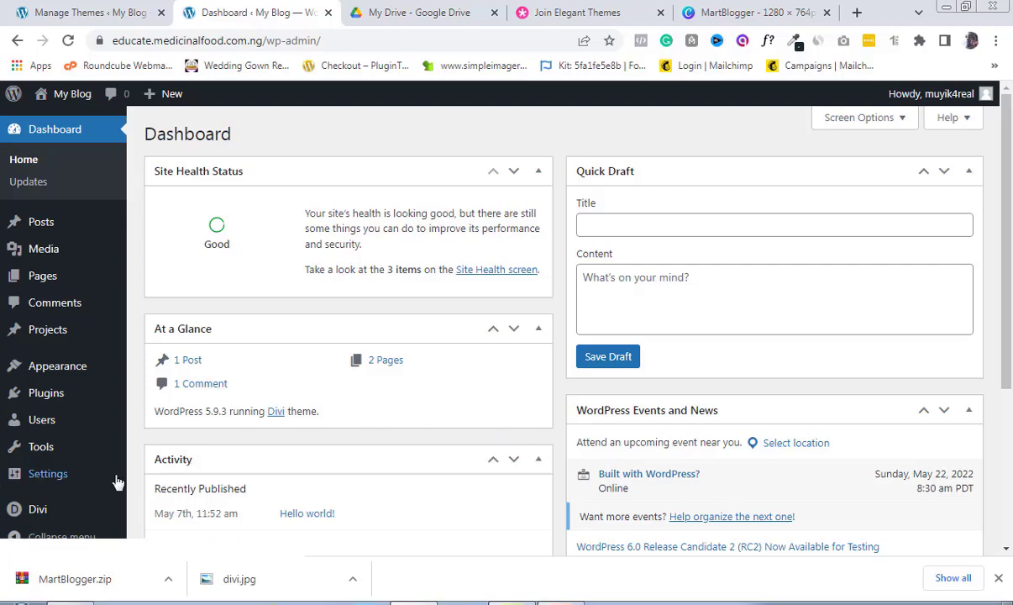
mouse_move(30, 525)
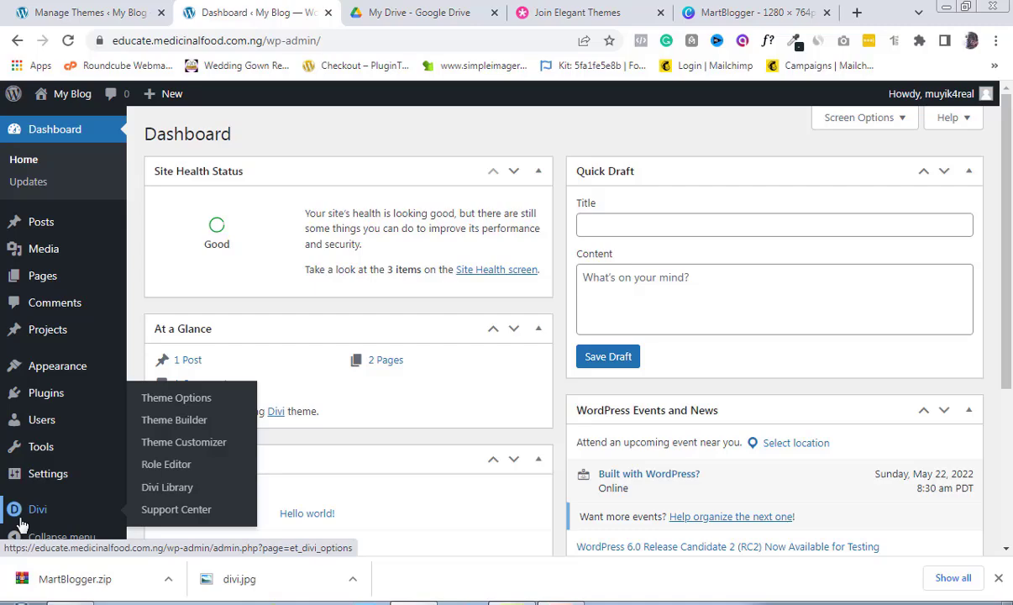
click(175, 402)
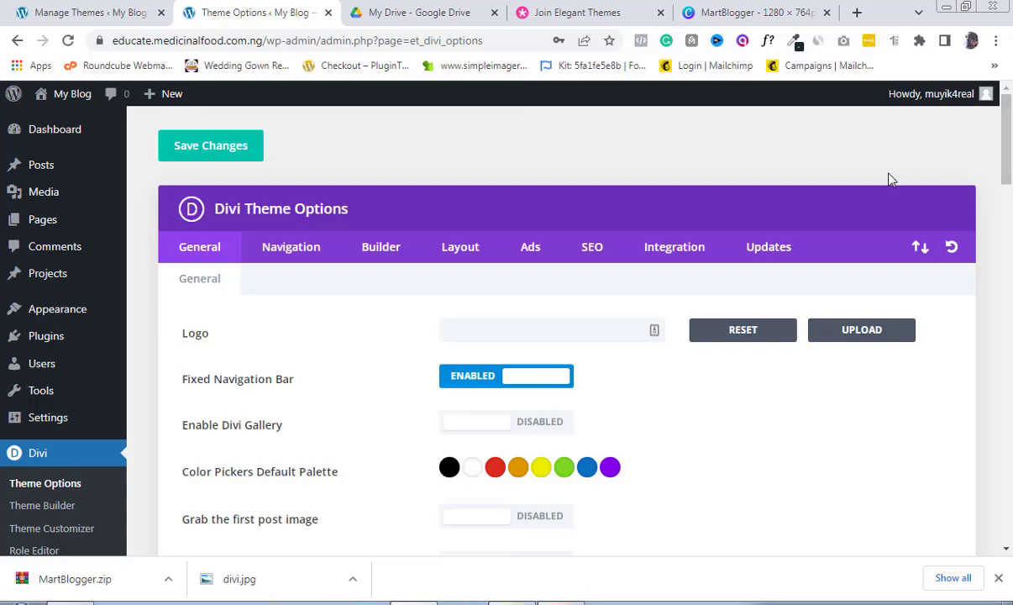
click(763, 252)
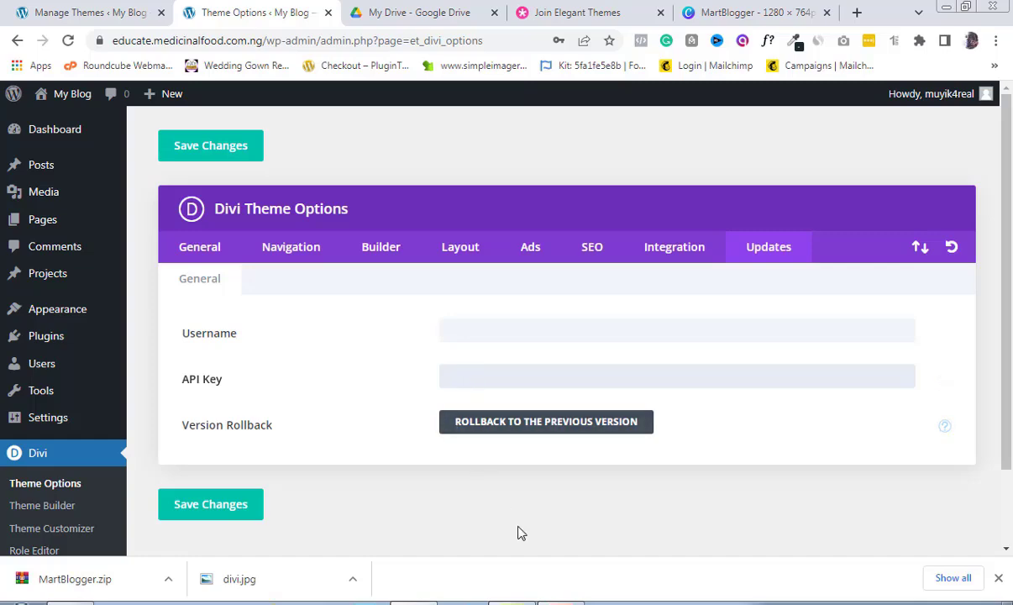
- Enter the Elegant Themes username and API key for Divi updates, save the changes and return to the dashboard
click(561, 603)
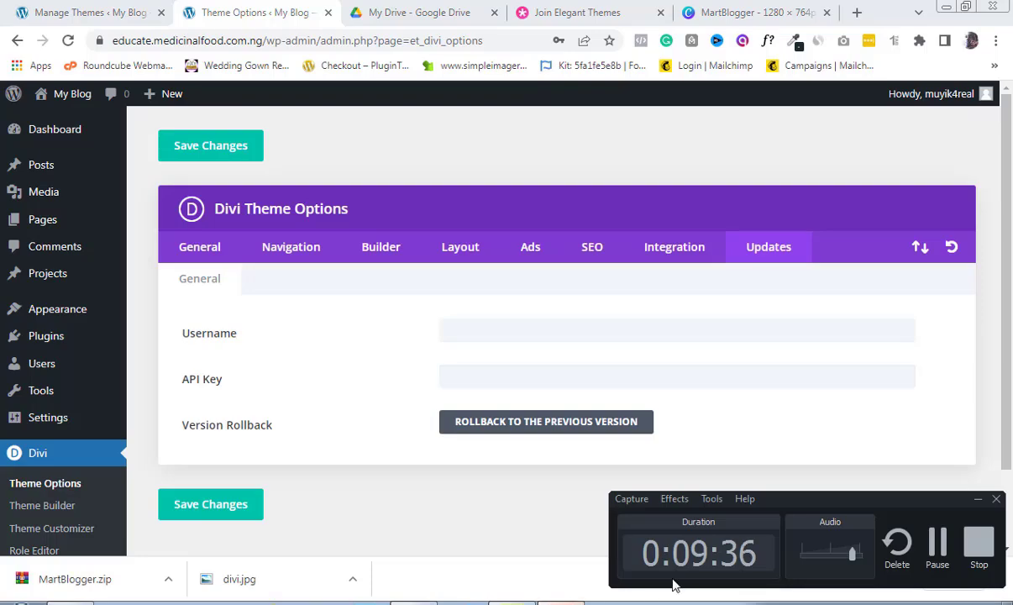
click(952, 551)
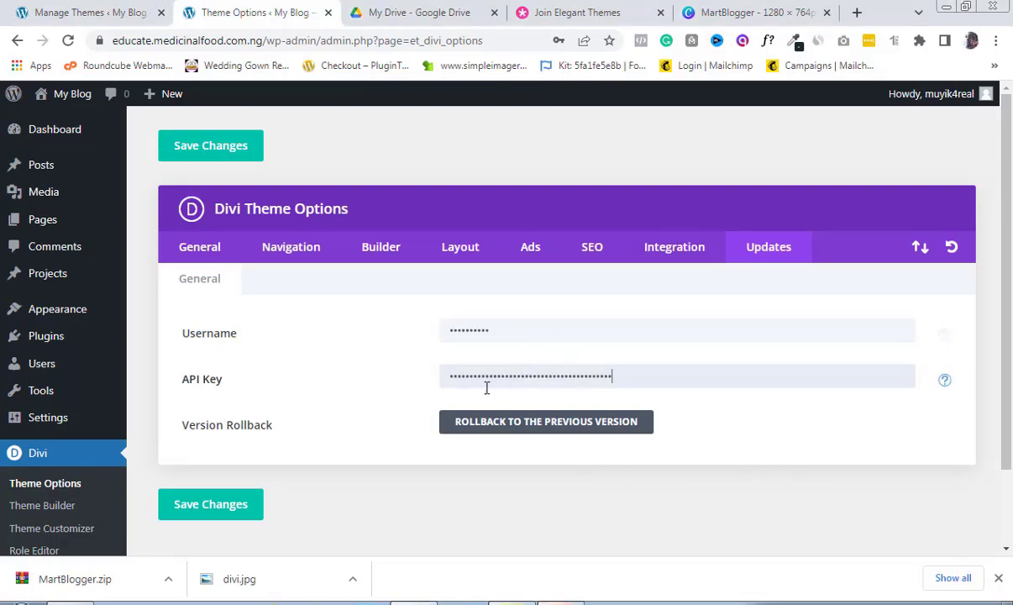
click(225, 509)
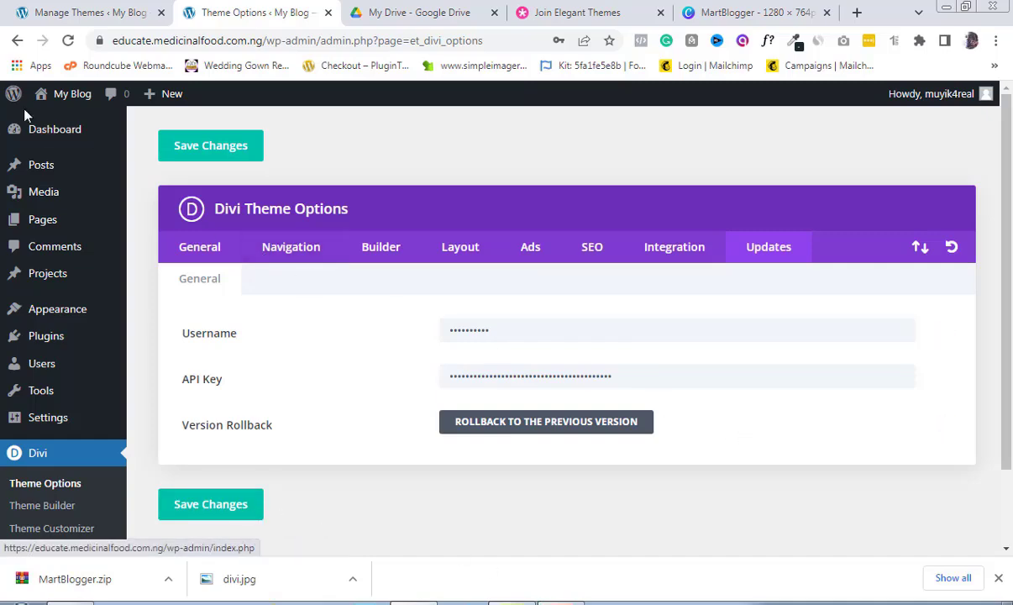
click(54, 134)
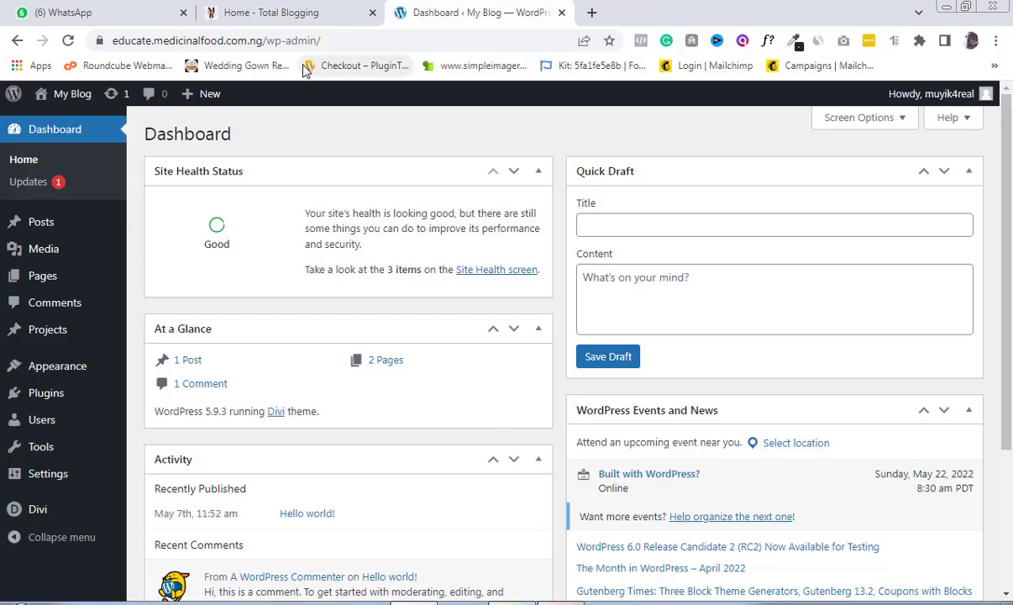
- Look at the MartBlogger home page for reference and start building a global header from scratch in the Divi Theme Builder
click(271, 13)
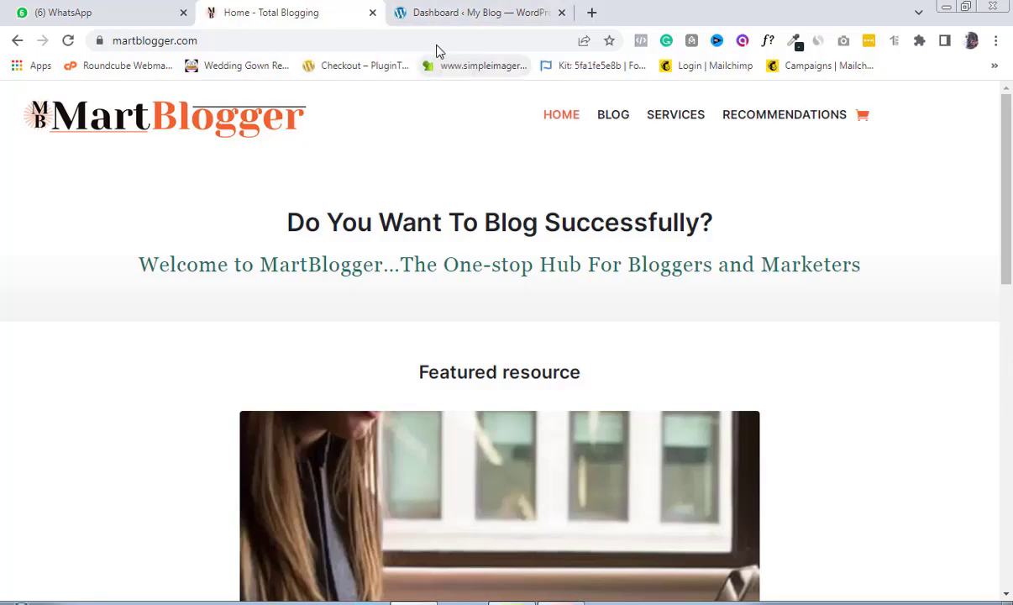
click(443, 12)
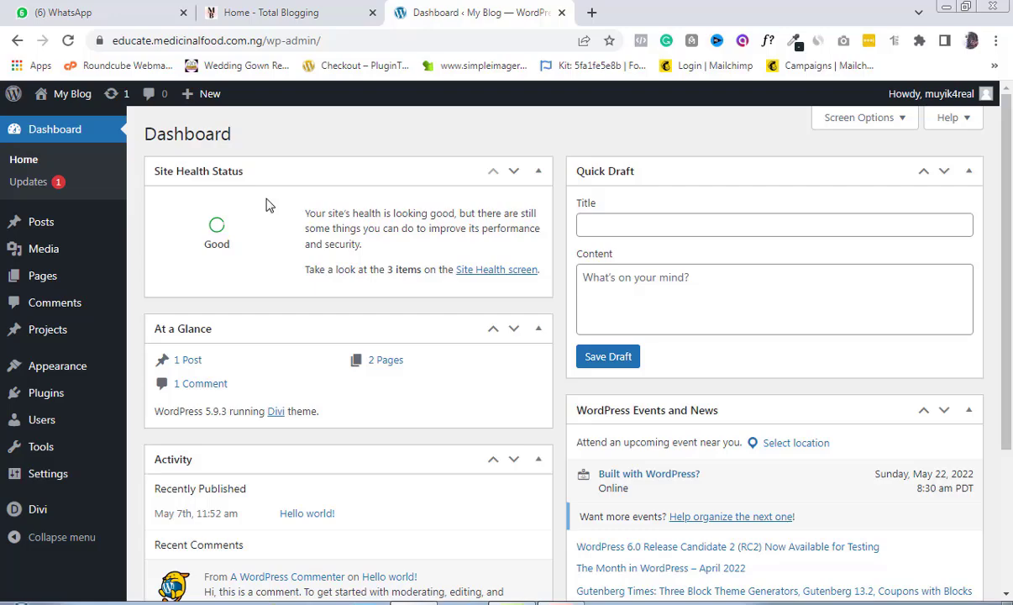
mouse_move(49, 510)
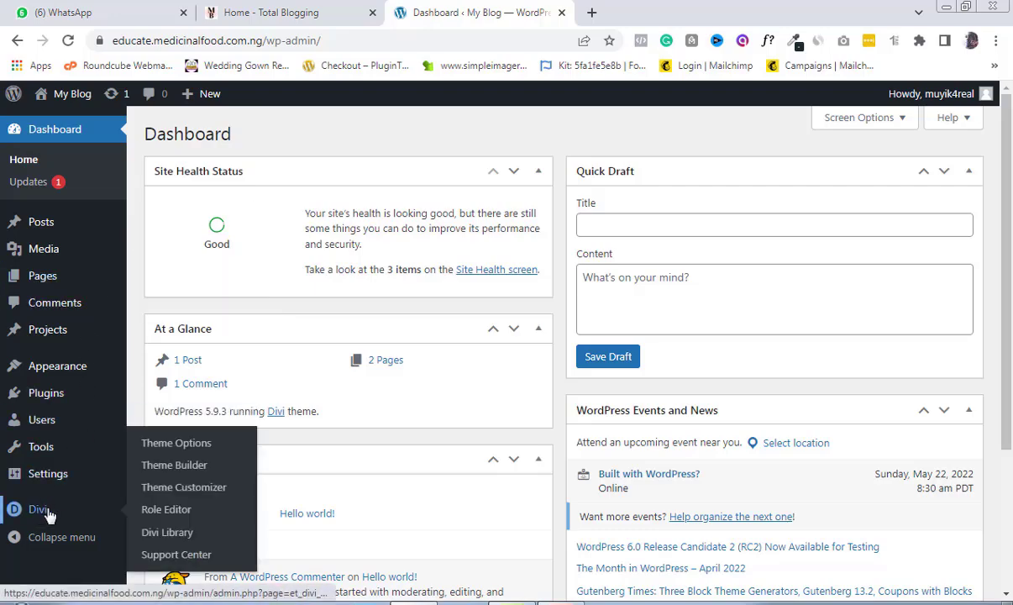
click(183, 475)
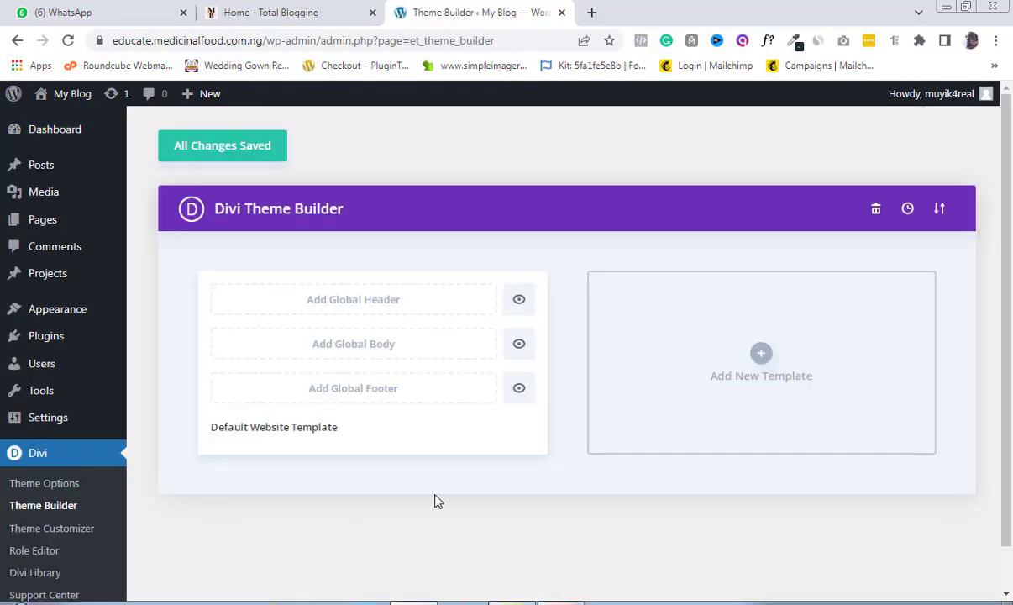
click(331, 303)
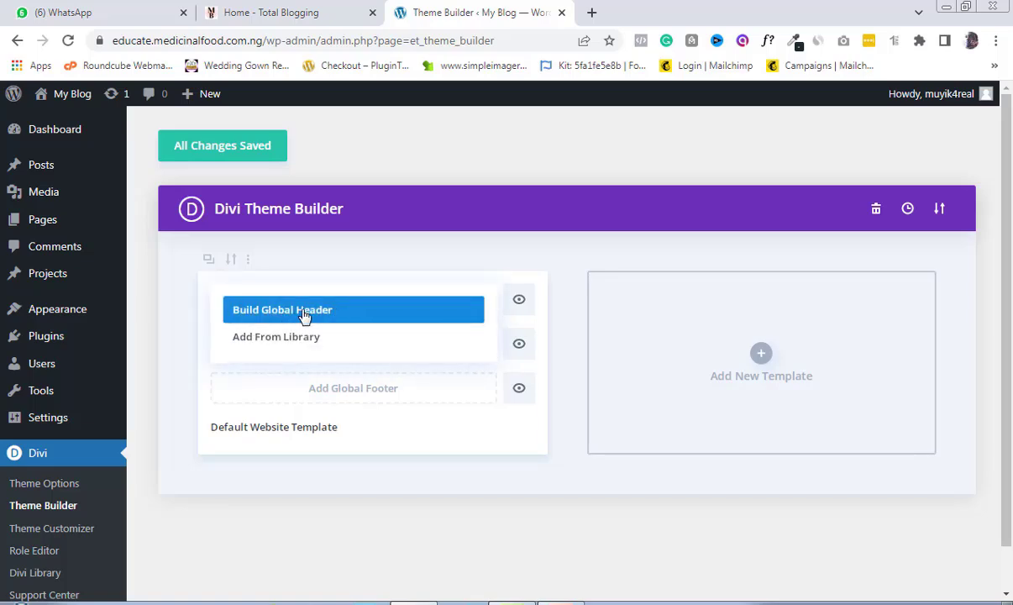
click(312, 314)
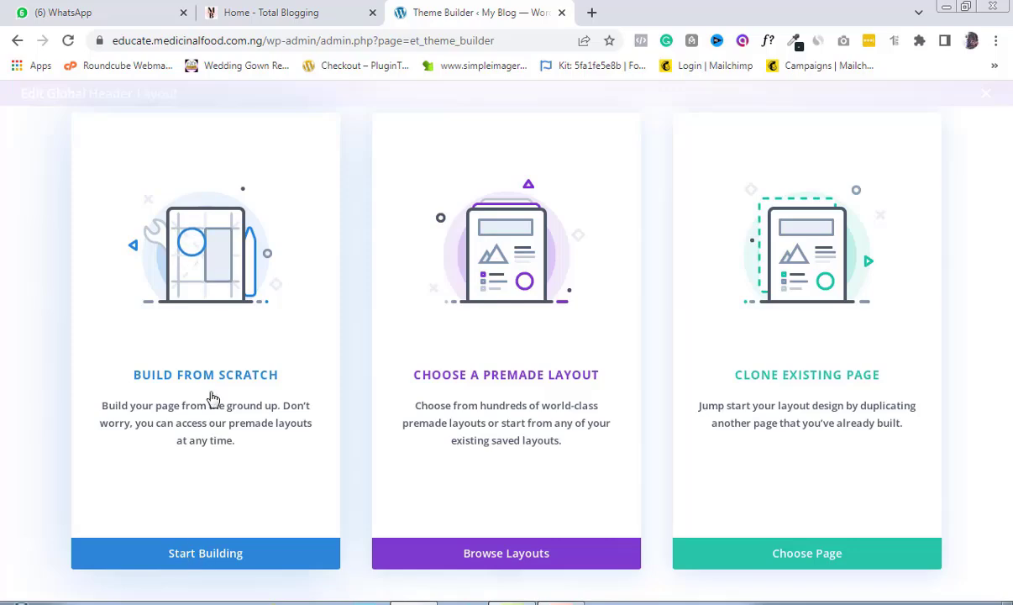
click(204, 554)
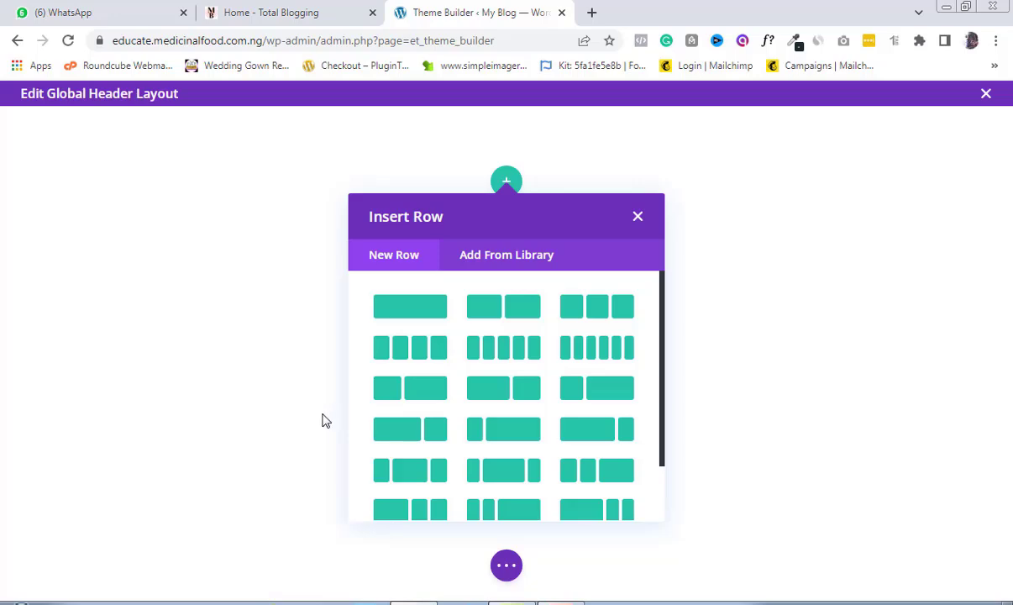
- Compare with the MartBlogger site's header and insert a row with a one-third column followed by a two-thirds column
click(252, 13)
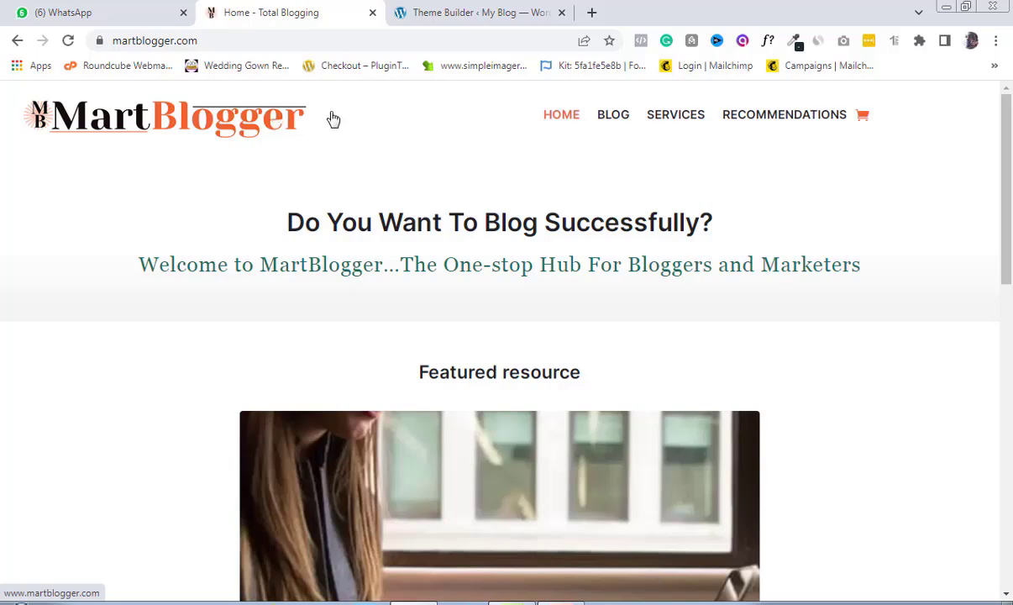
click(429, 12)
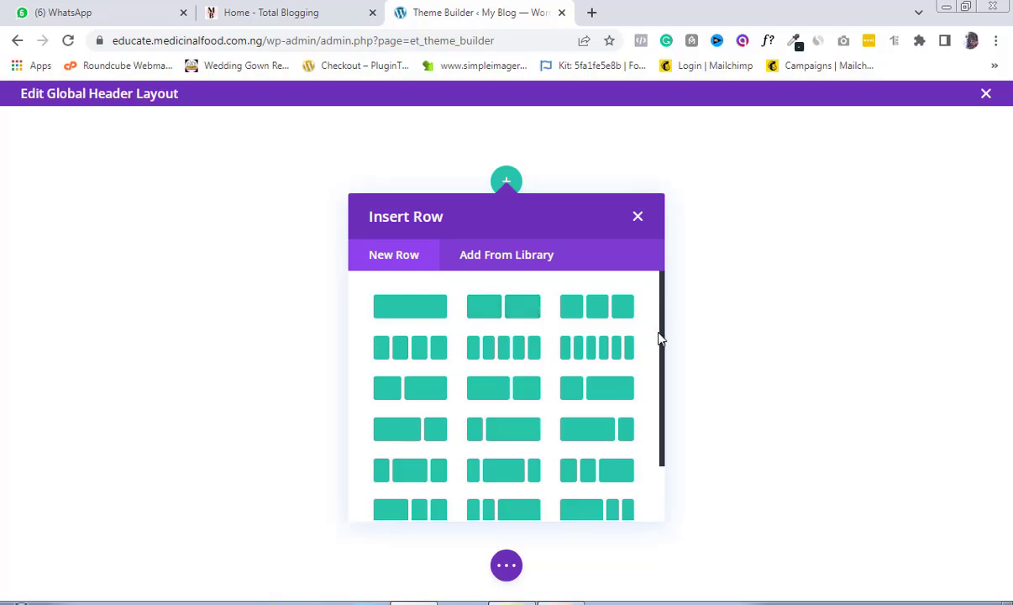
mouse_move(666, 343)
mouse_down()
mouse_move(663, 396)
mouse_move(650, 335)
mouse_up()
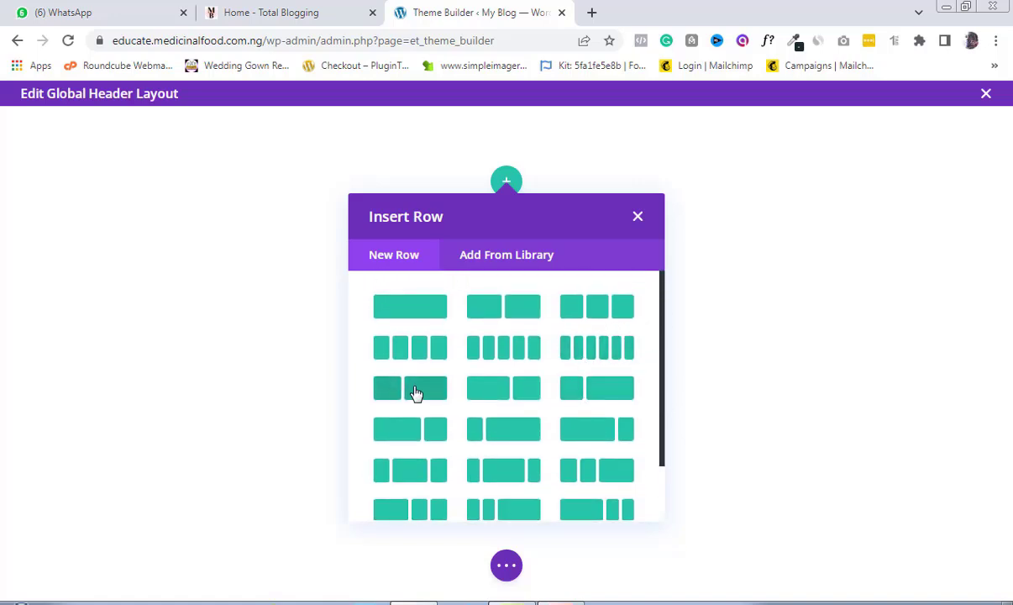
click(593, 400)
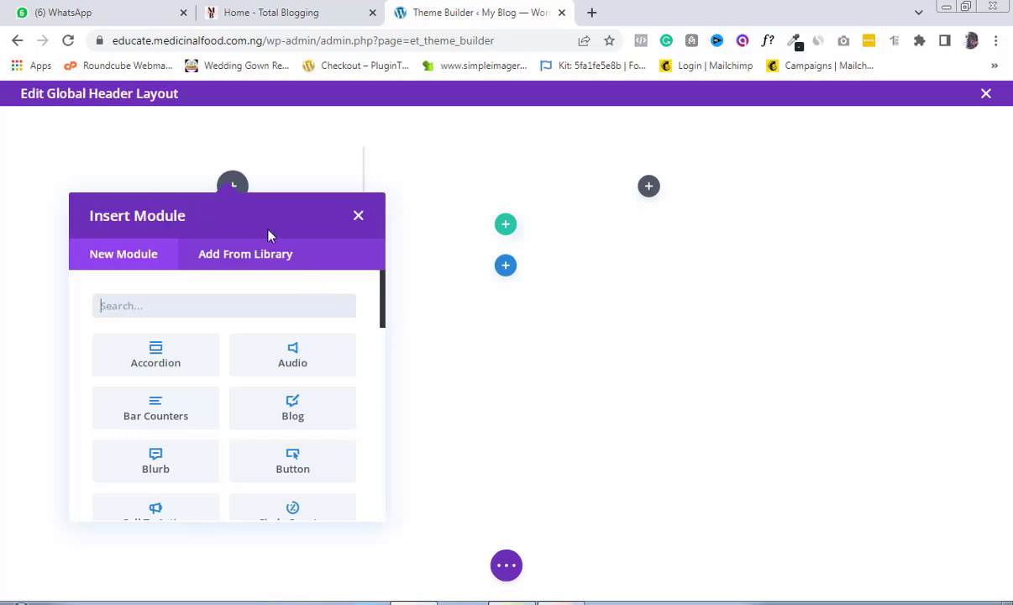
- Check the logo on the MartBlogger site and add an Image module to the narrow column of the header row
click(311, 8)
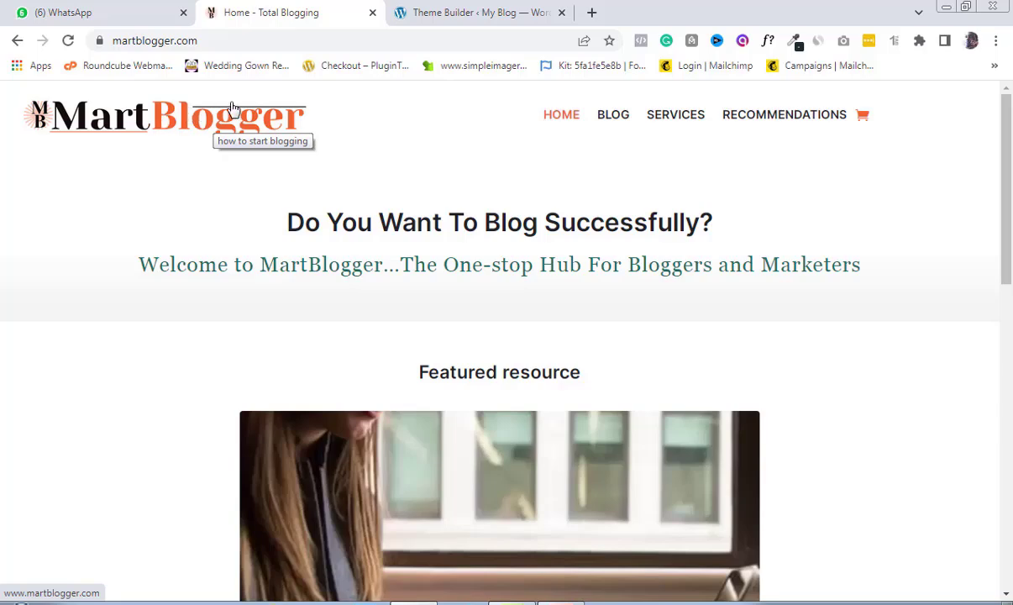
click(425, 17)
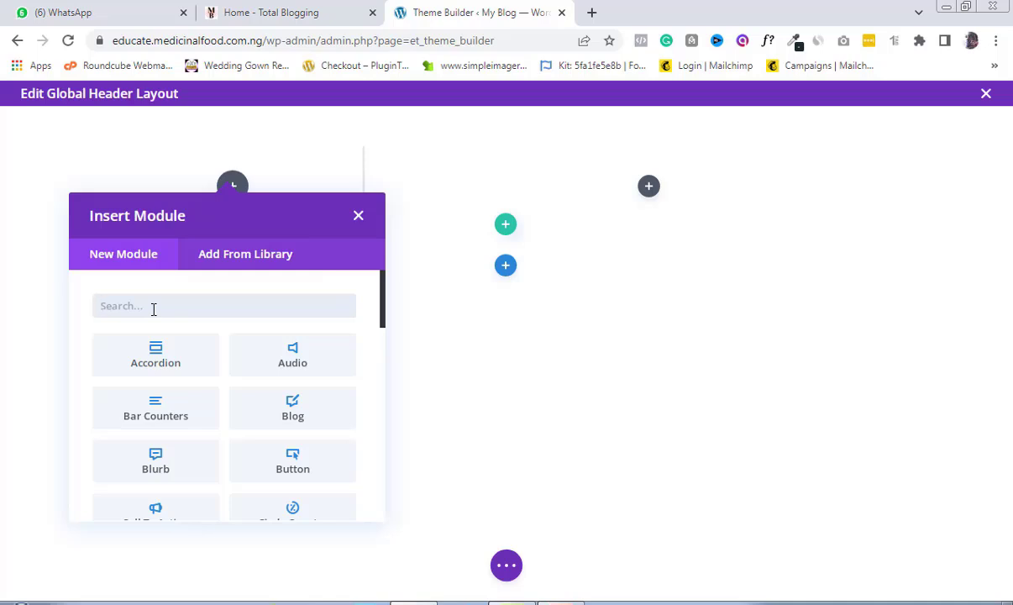
text(image)
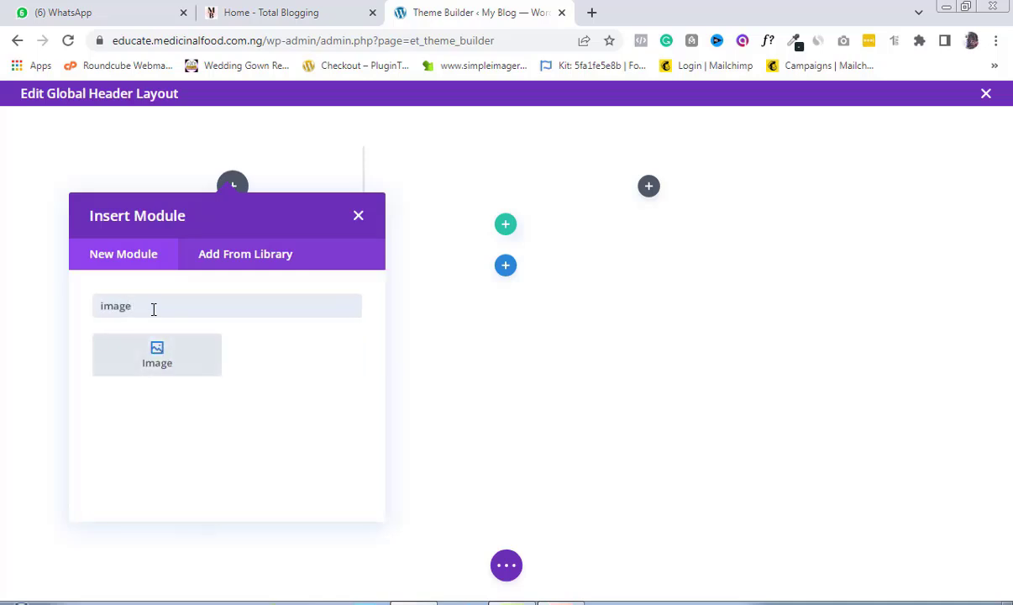
click(152, 360)
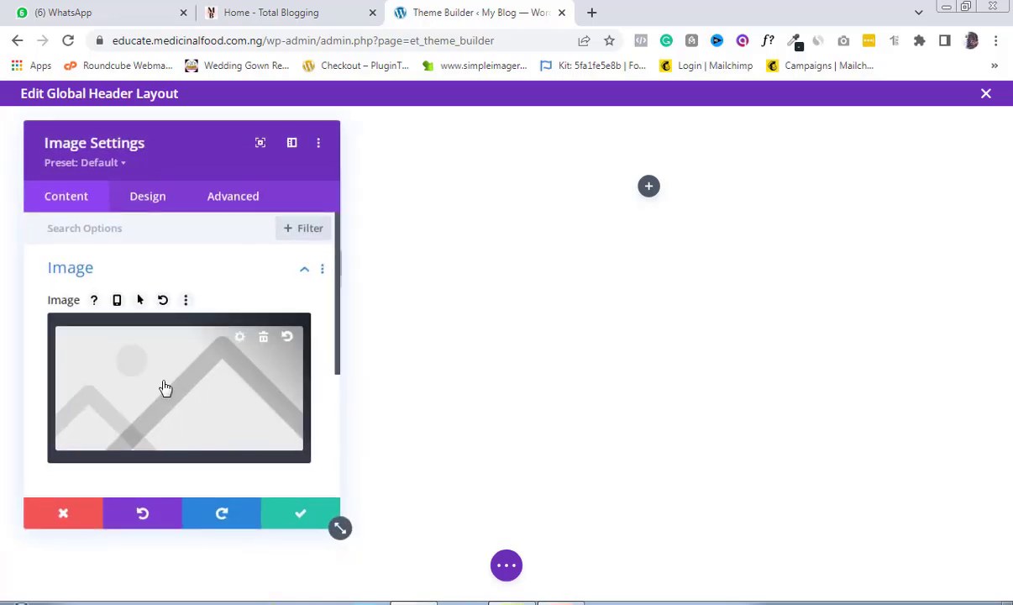
- Upload the MartBlogger logo Mi.png from the Downloads folder as the module's image and save the image settings
click(190, 390)
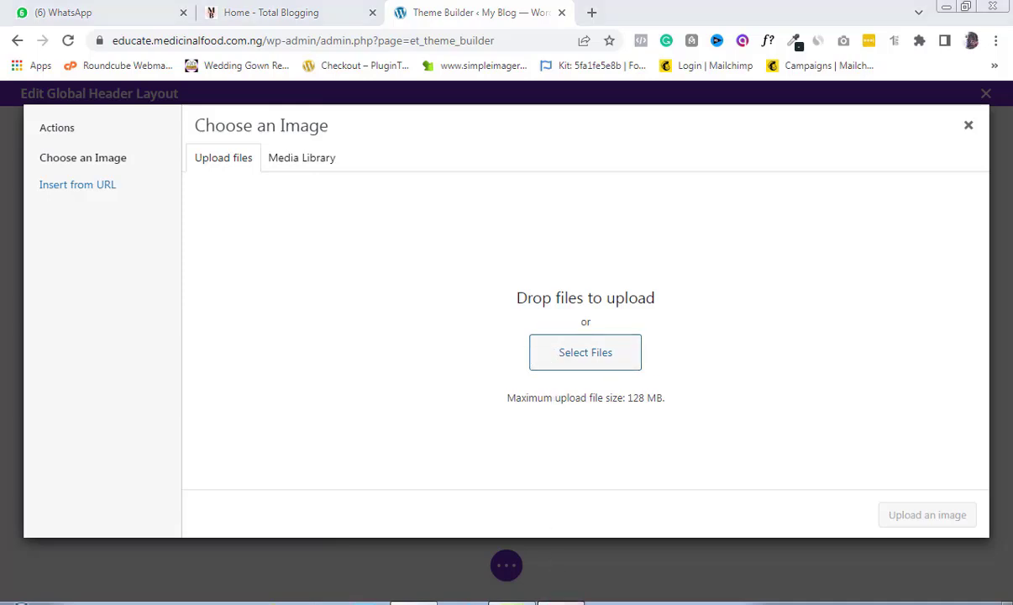
click(578, 361)
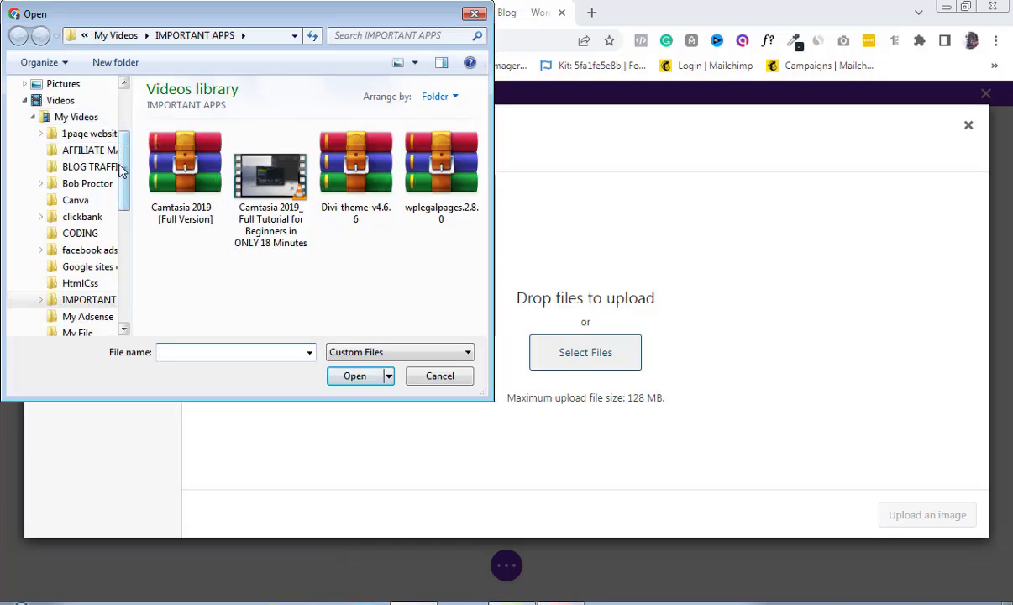
drag(128, 158, 122, 113)
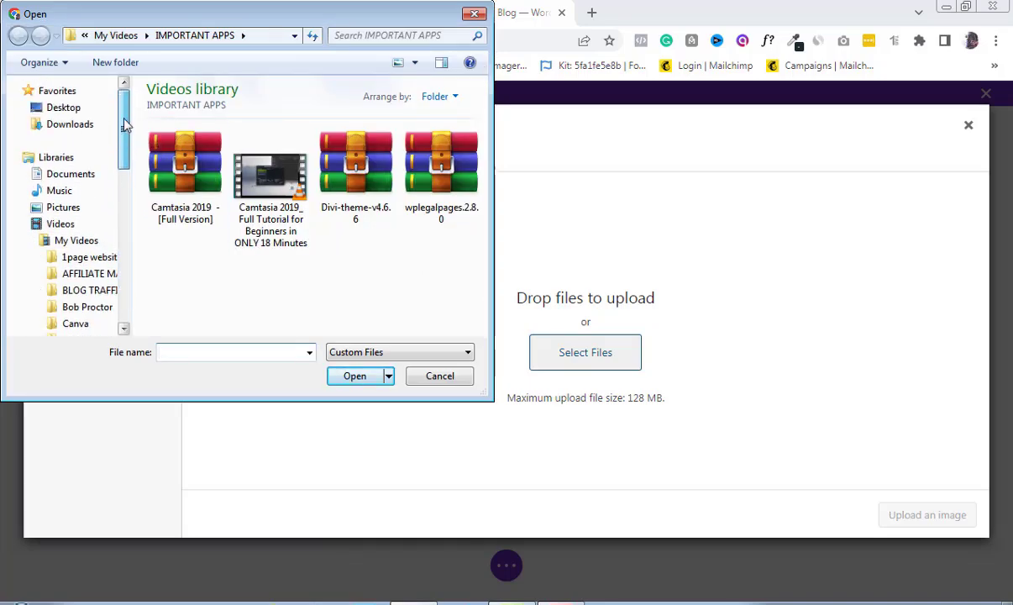
click(62, 129)
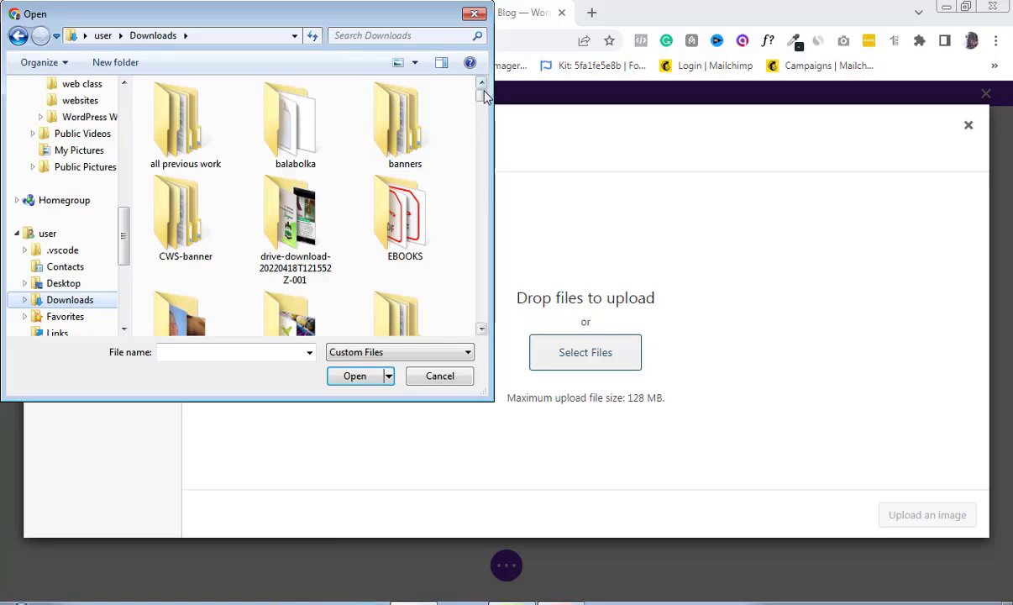
drag(483, 93, 480, 225)
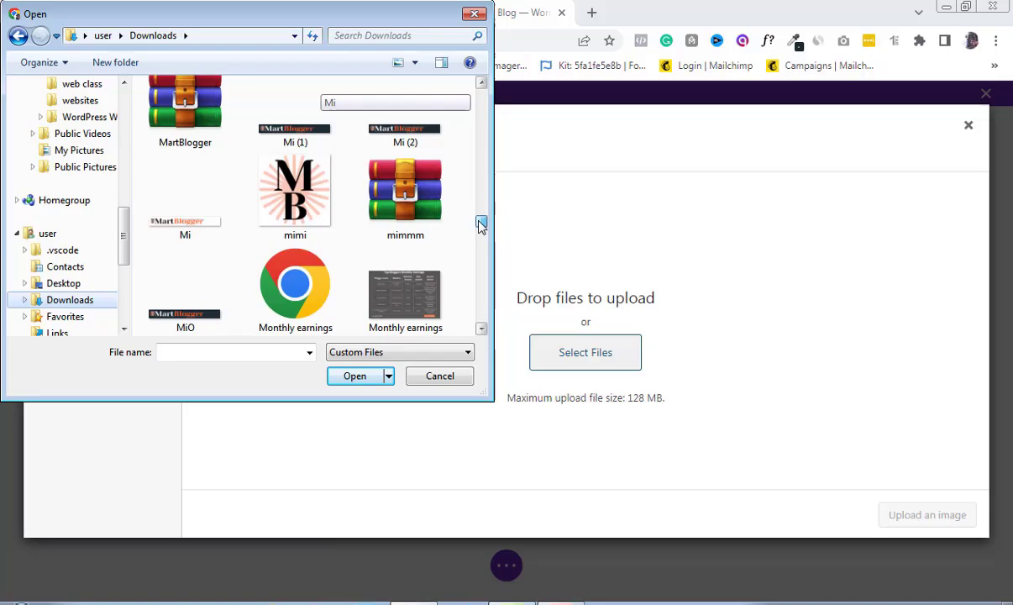
double_click(183, 226)
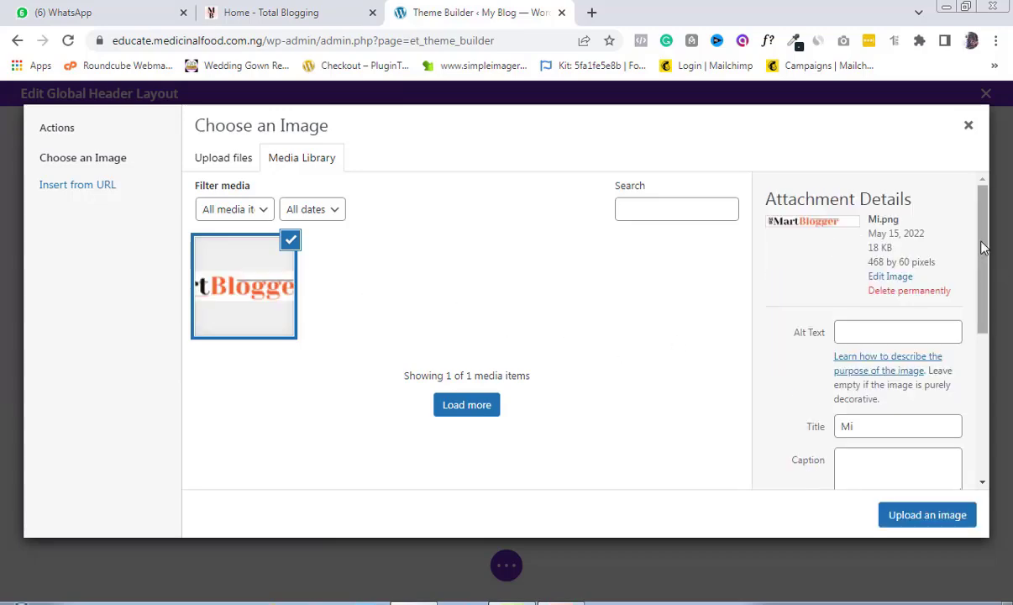
drag(980, 279, 968, 332)
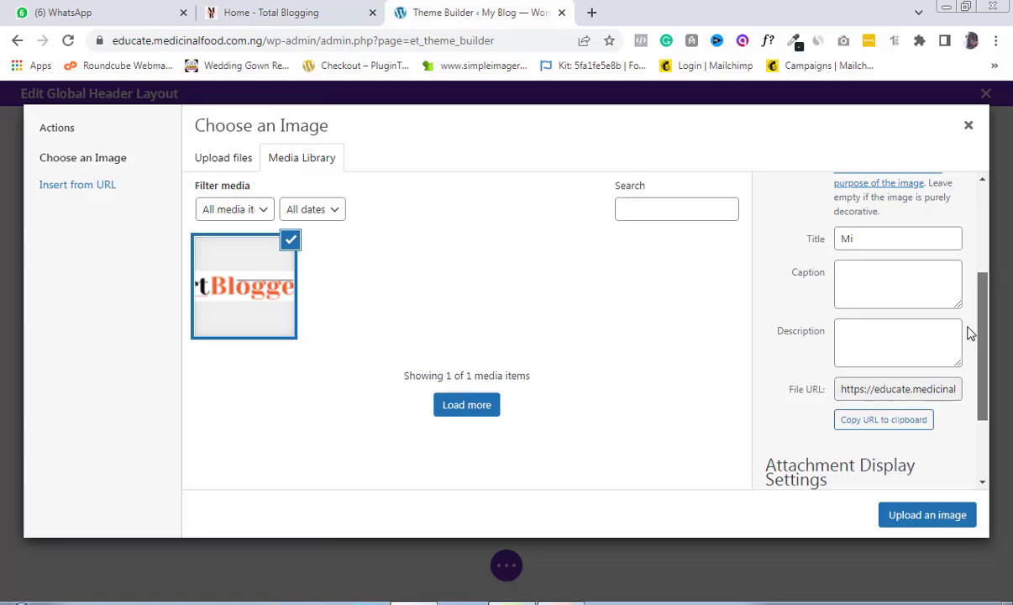
click(924, 515)
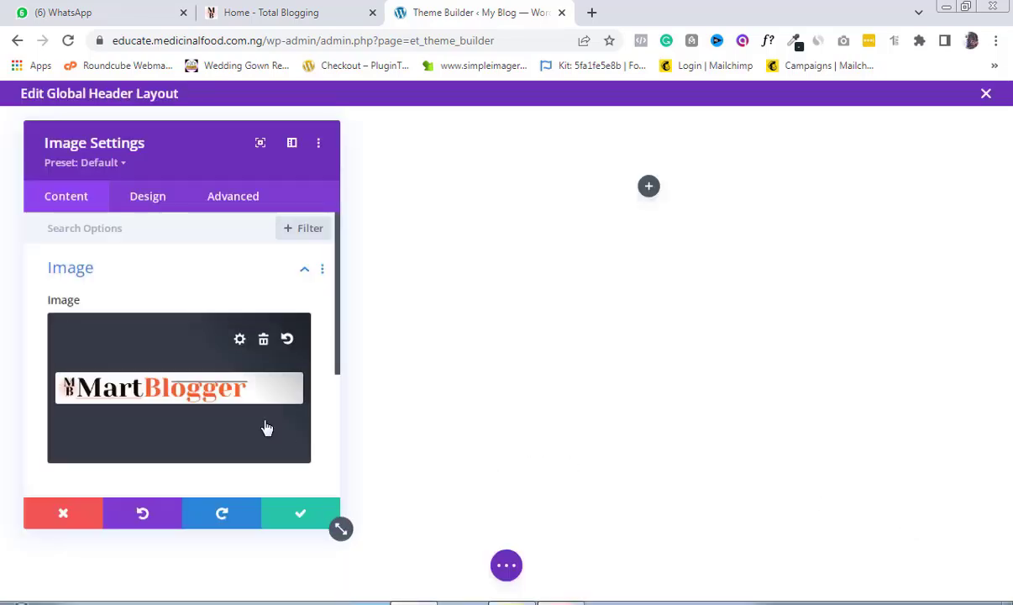
click(295, 516)
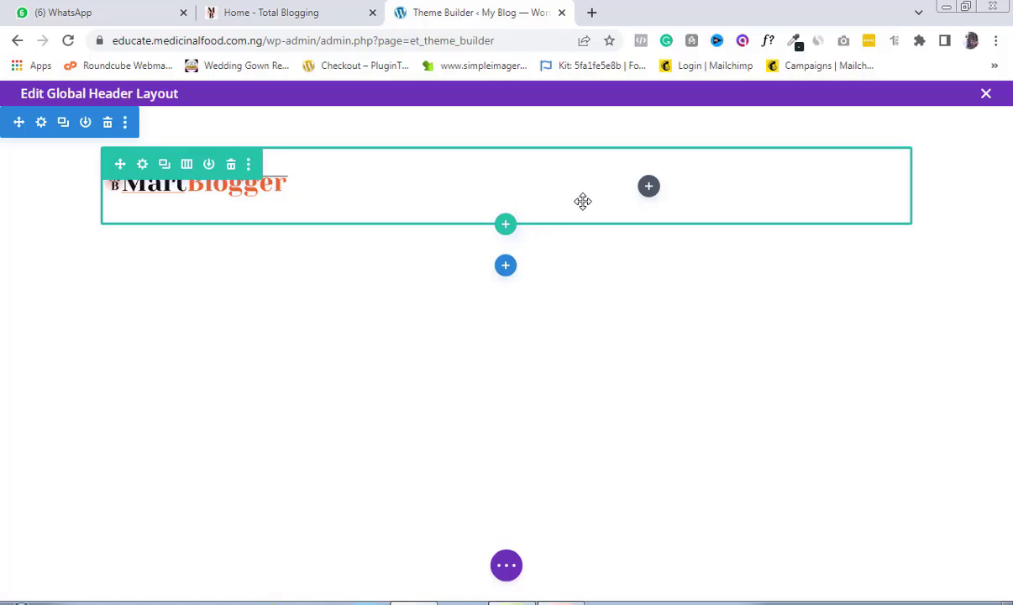
- Check the menu on the MartBlogger site, add a Menu module to the wide column of the header row and save its settings
click(275, 12)
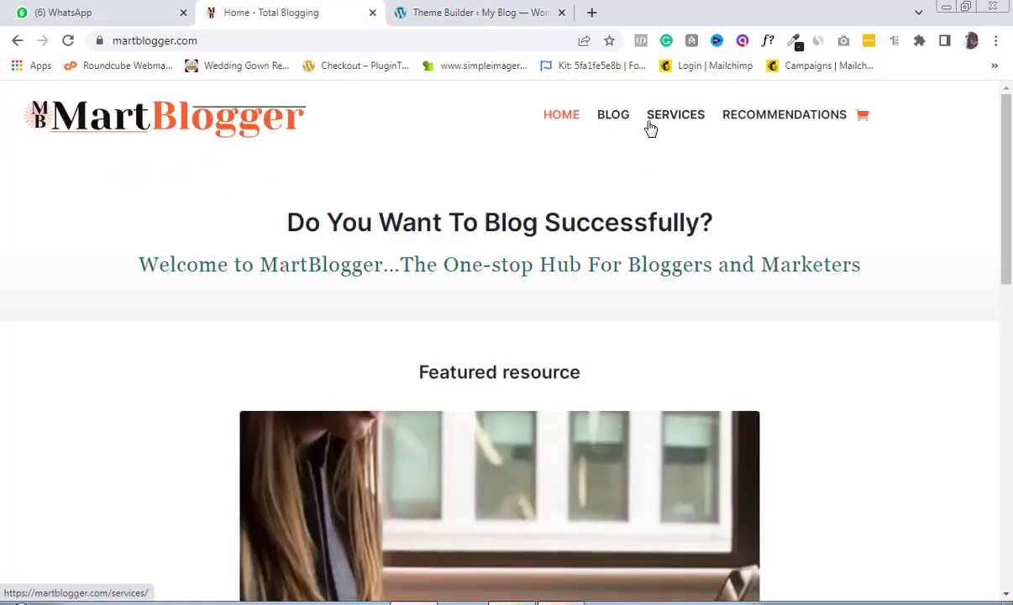
click(454, 13)
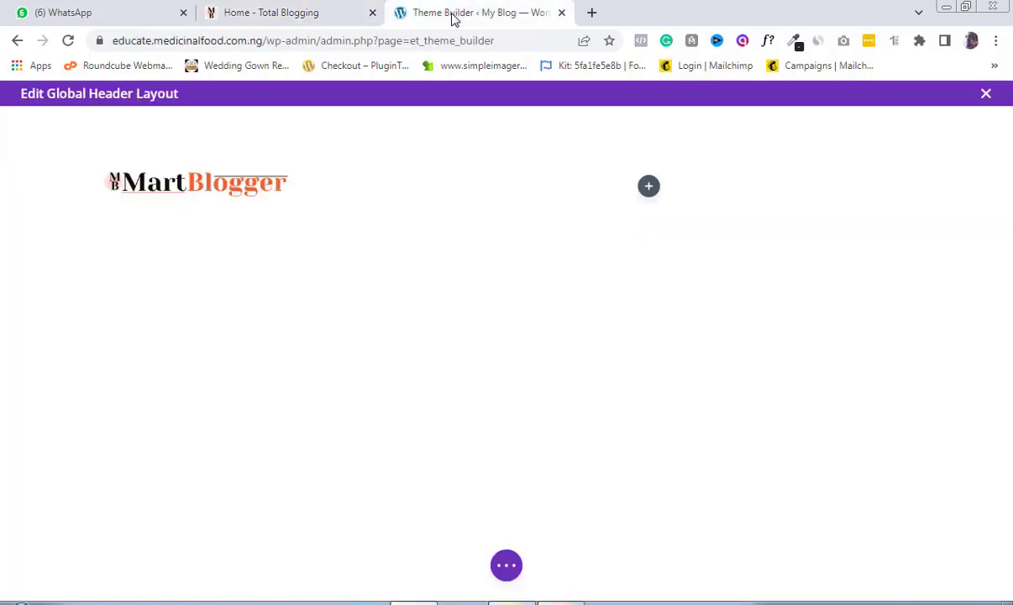
click(648, 188)
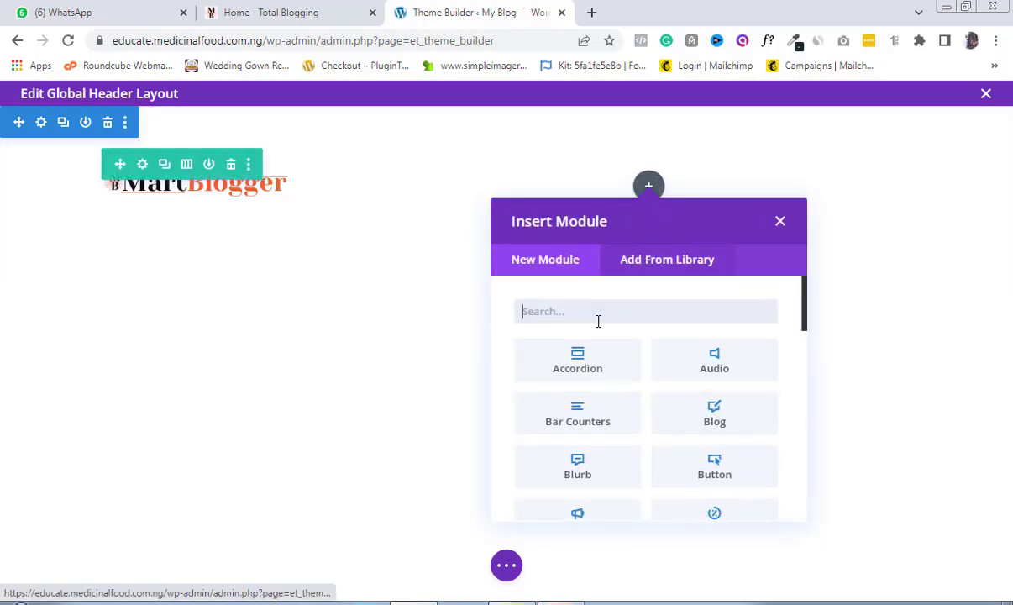
click(581, 311)
text(m)
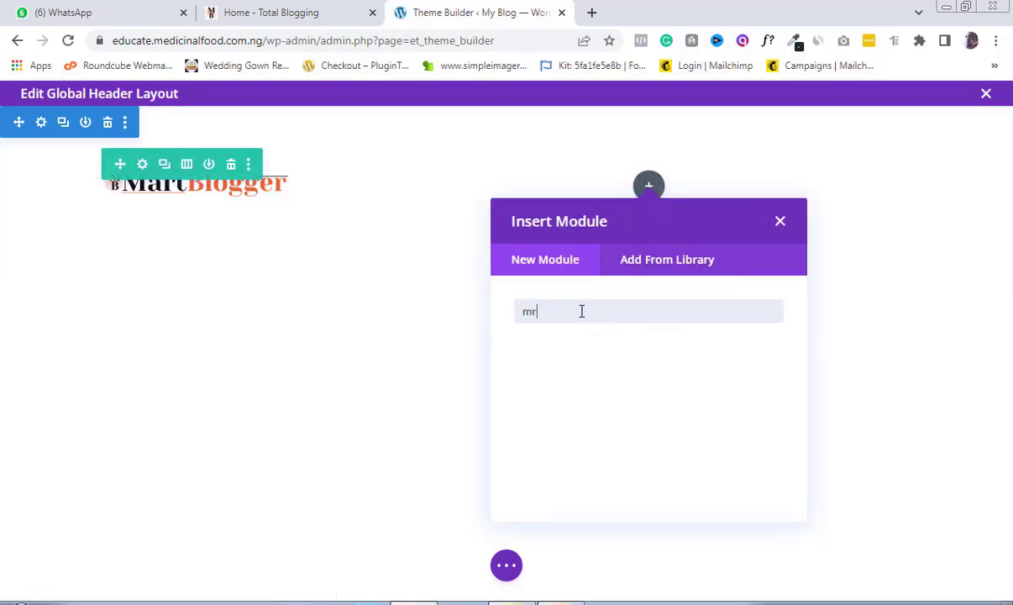
text(enu)
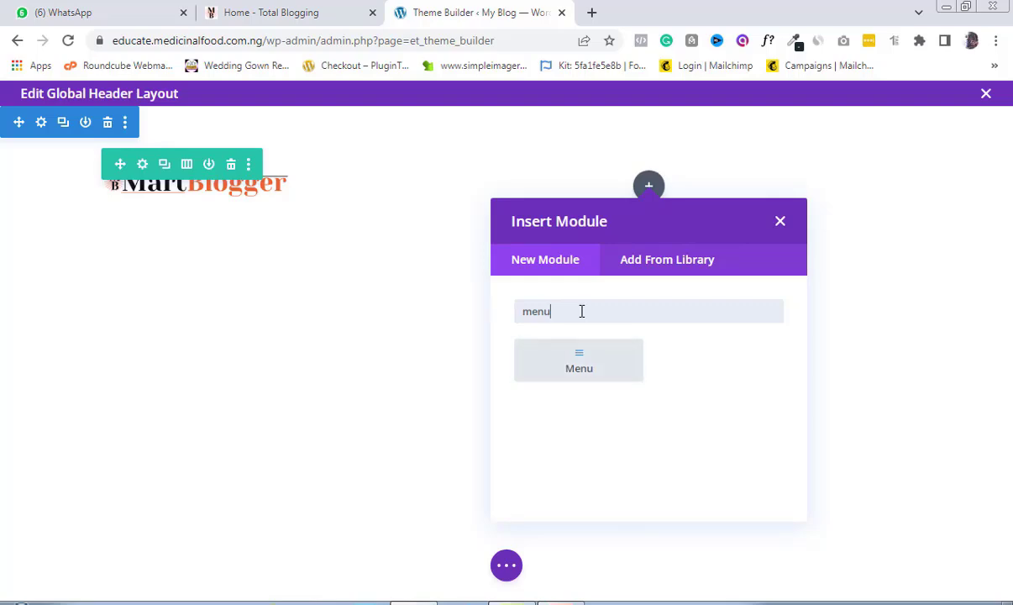
click(579, 362)
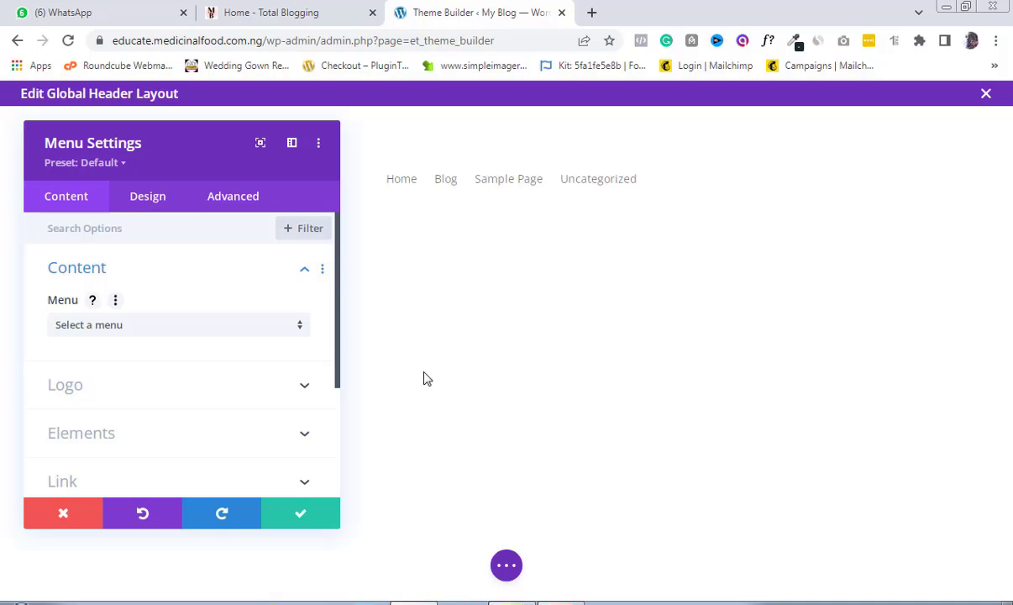
click(301, 513)
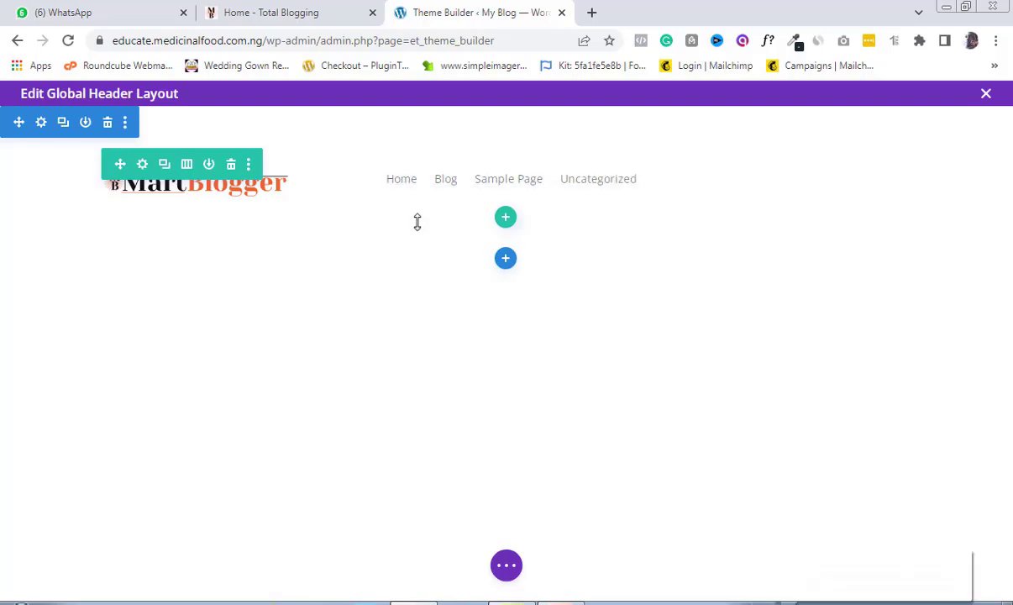
- Compare with the MartBlogger site's header and set the Menu module's layout style to Centered, saving the change
click(278, 10)
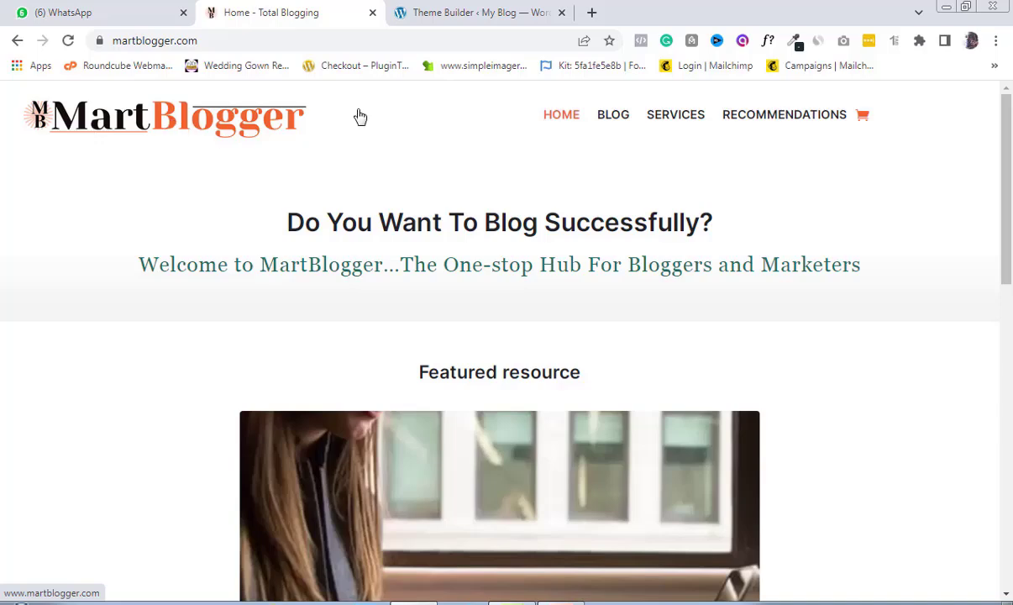
click(471, 18)
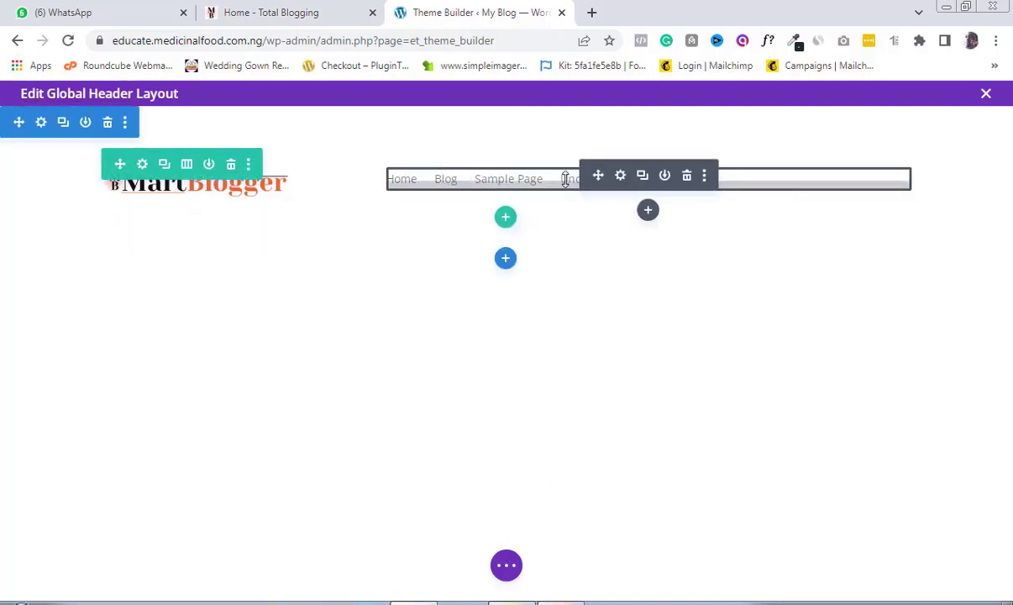
click(620, 175)
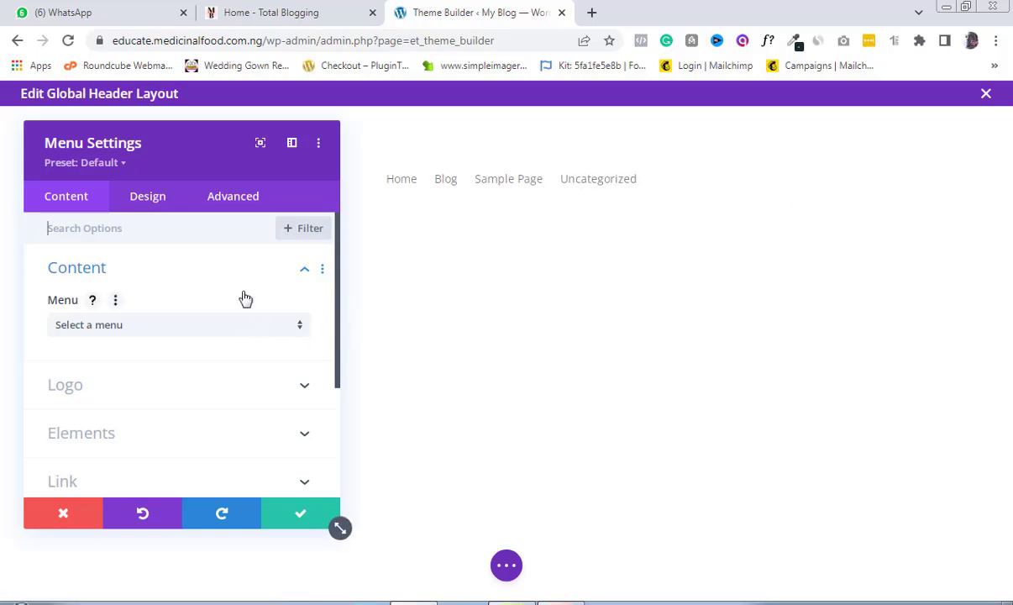
click(149, 204)
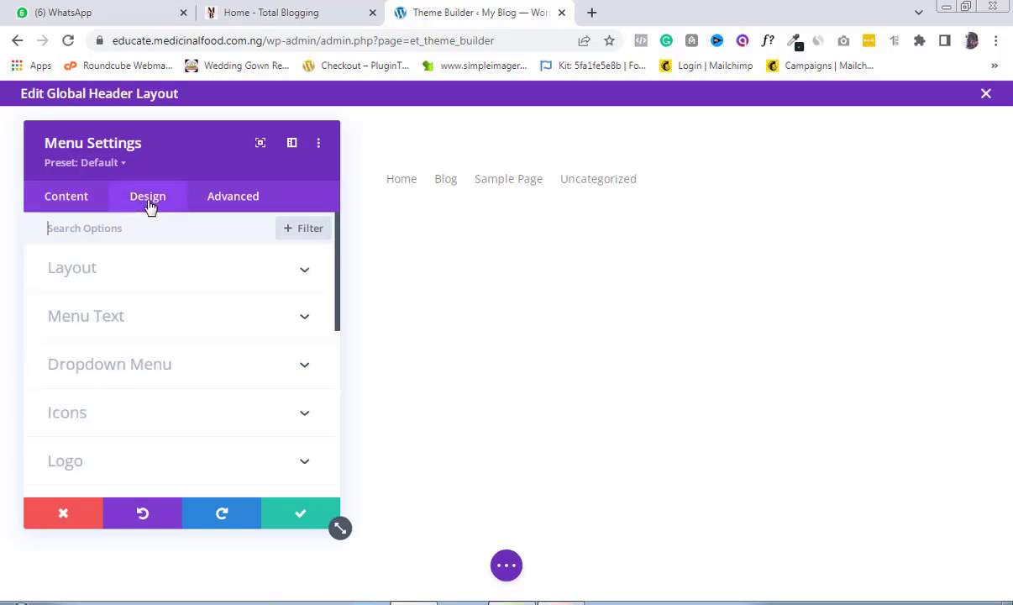
click(235, 267)
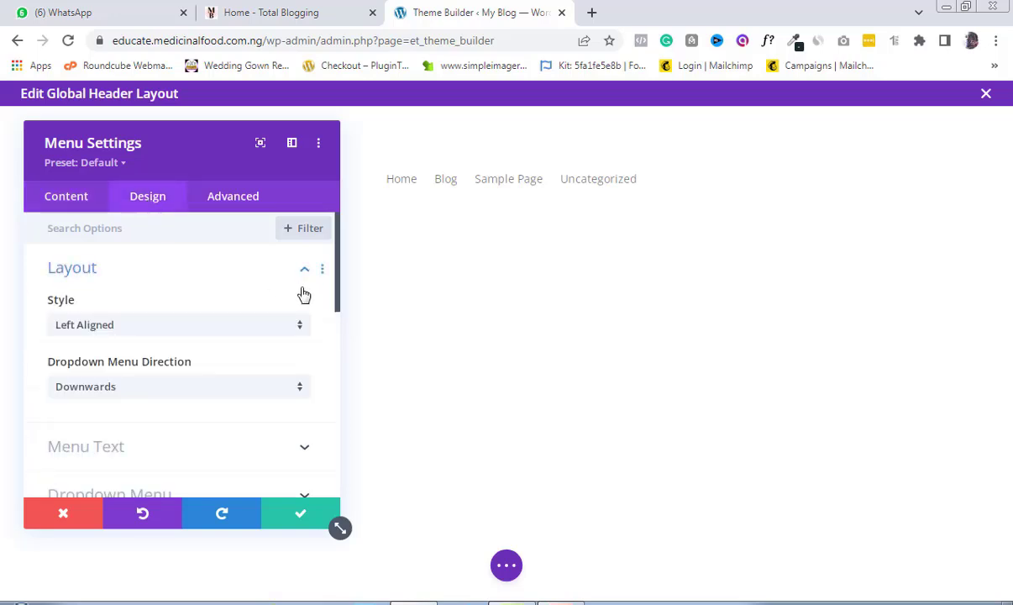
click(229, 329)
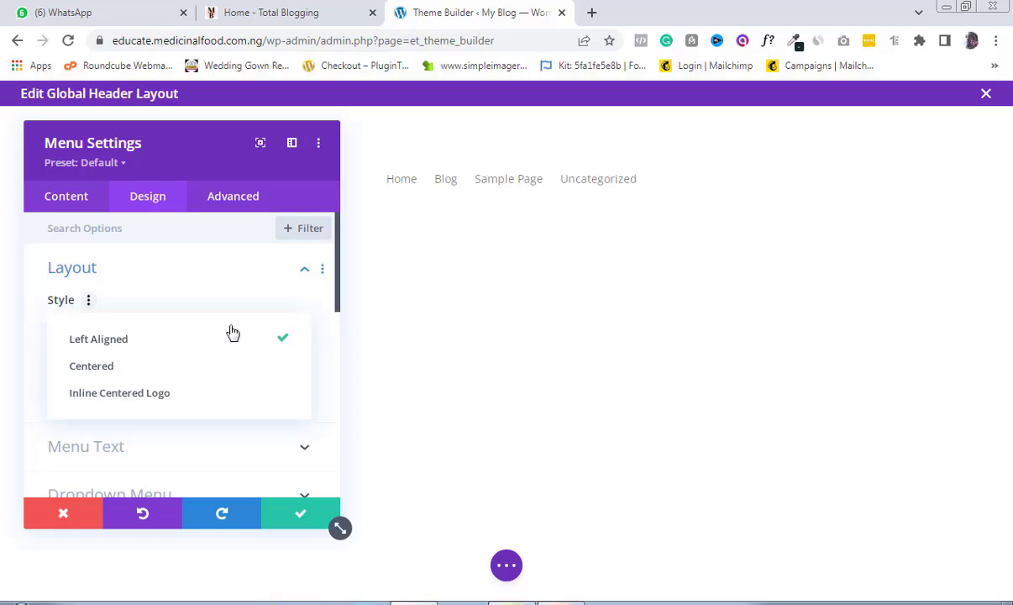
click(138, 372)
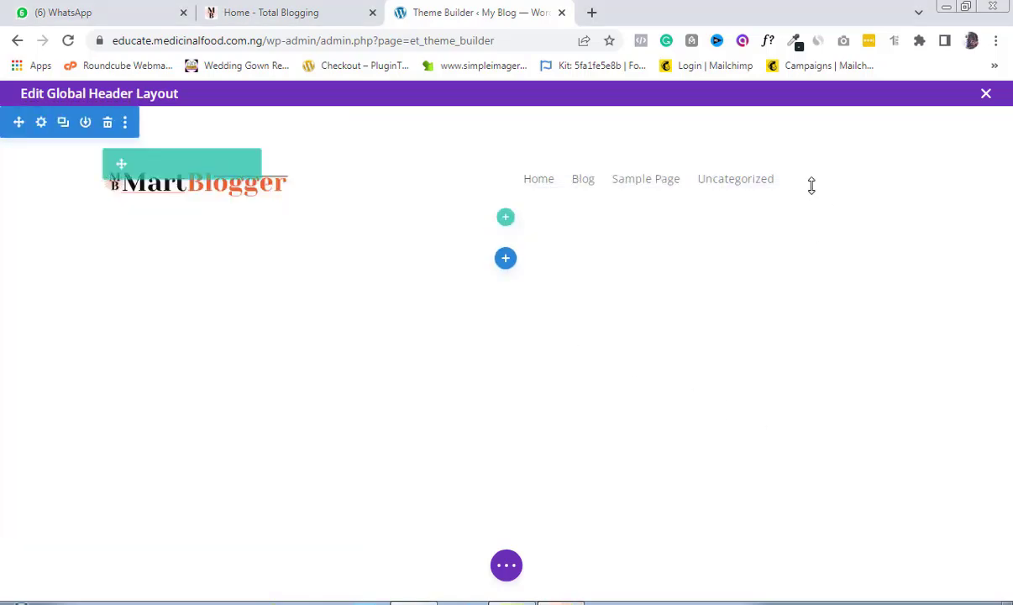
- Compare the menu's position with the MartBlogger site, set the Menu module's left margin to 20vw and save its settings
click(284, 13)
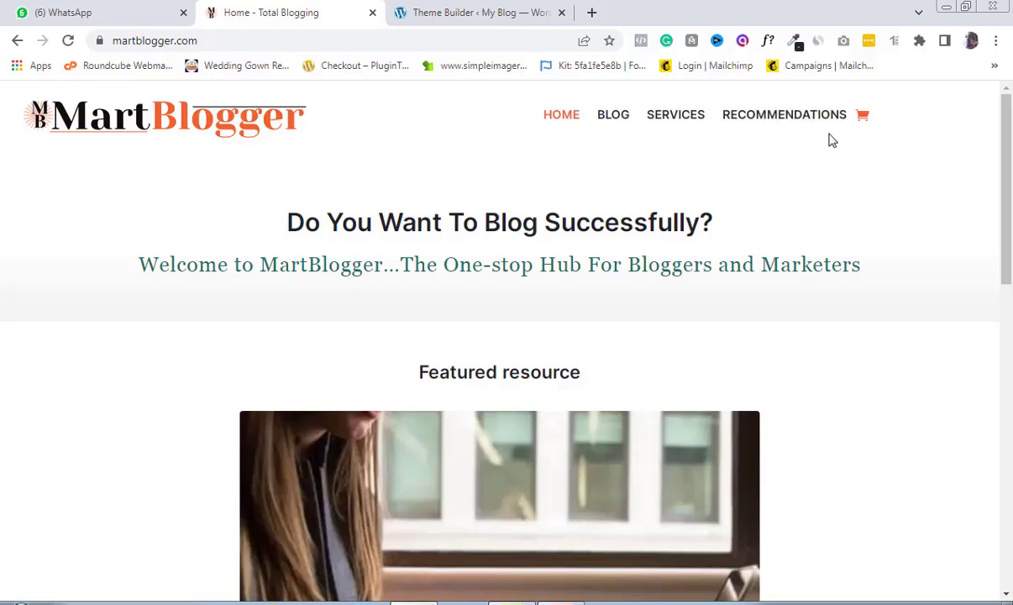
click(462, 13)
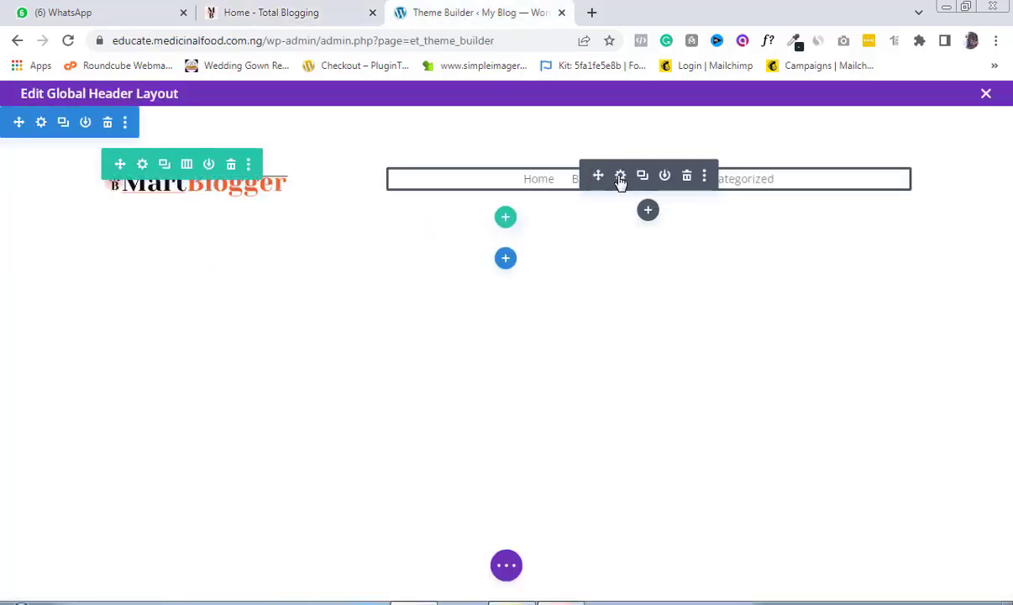
click(621, 177)
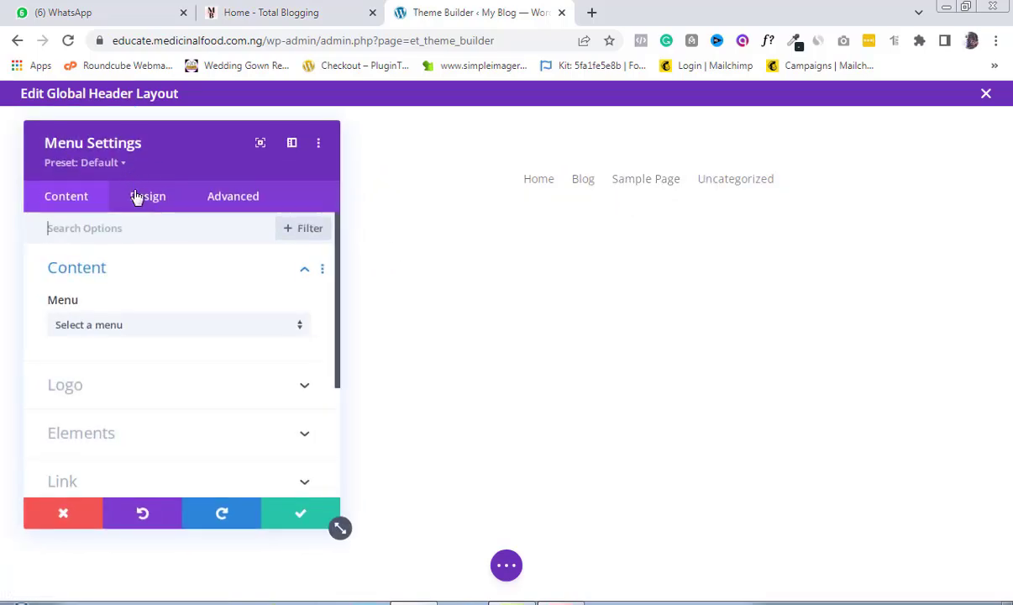
click(148, 200)
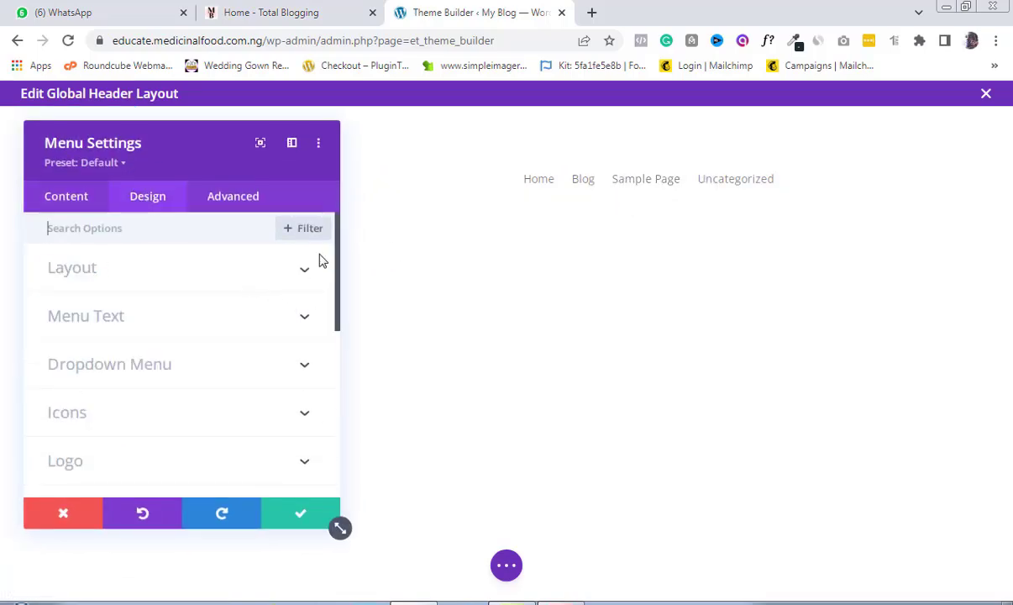
scroll(339, 278, down, 1)
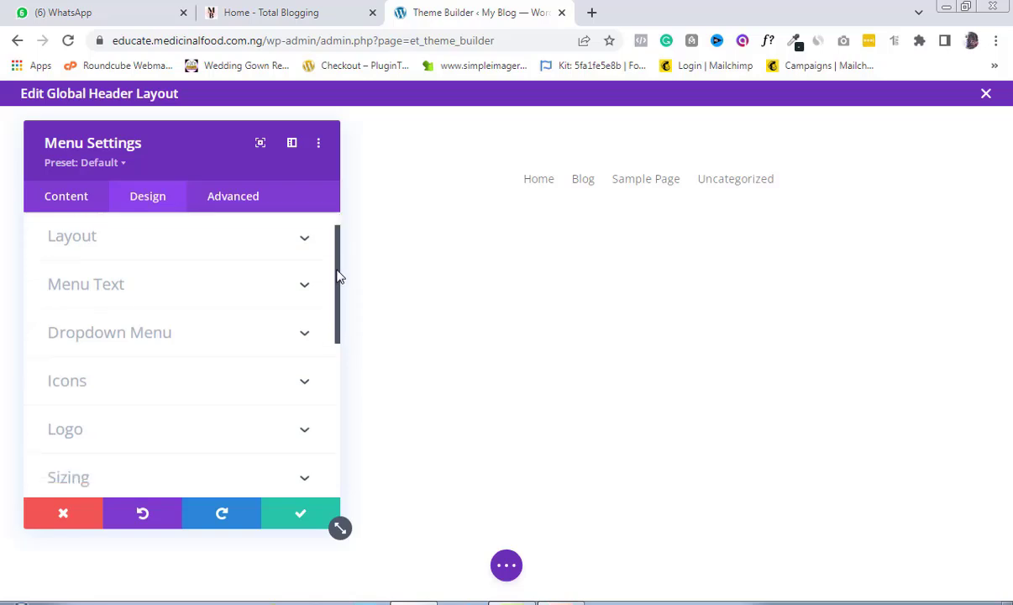
drag(338, 278, 338, 346)
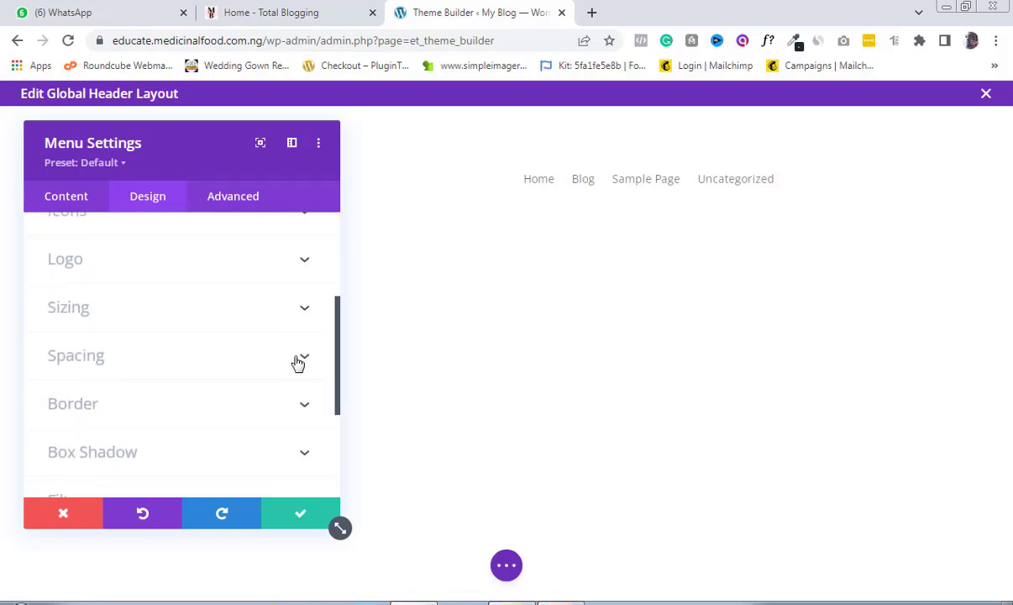
click(298, 363)
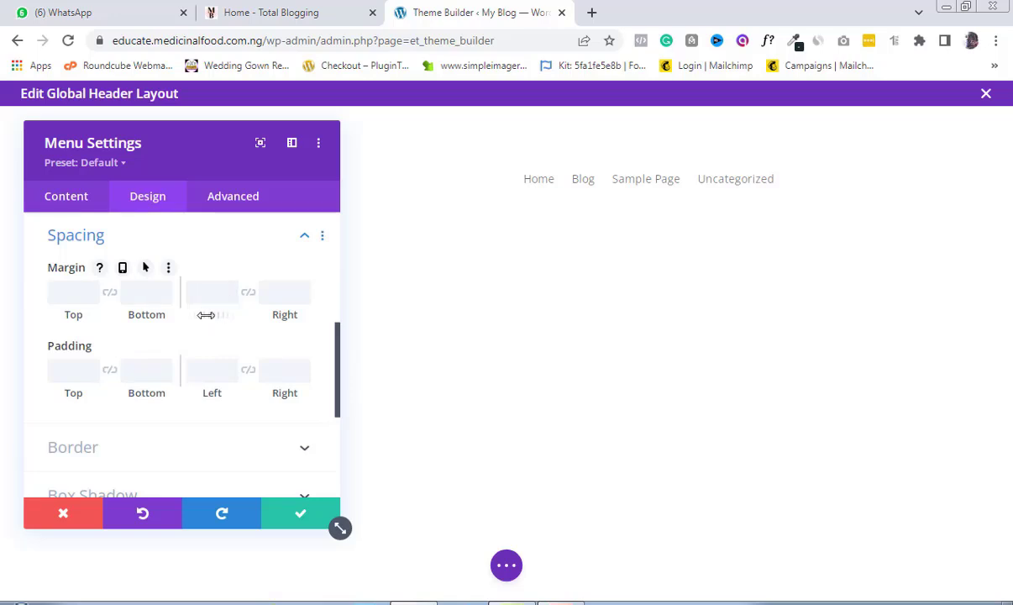
drag(206, 314, 333, 333)
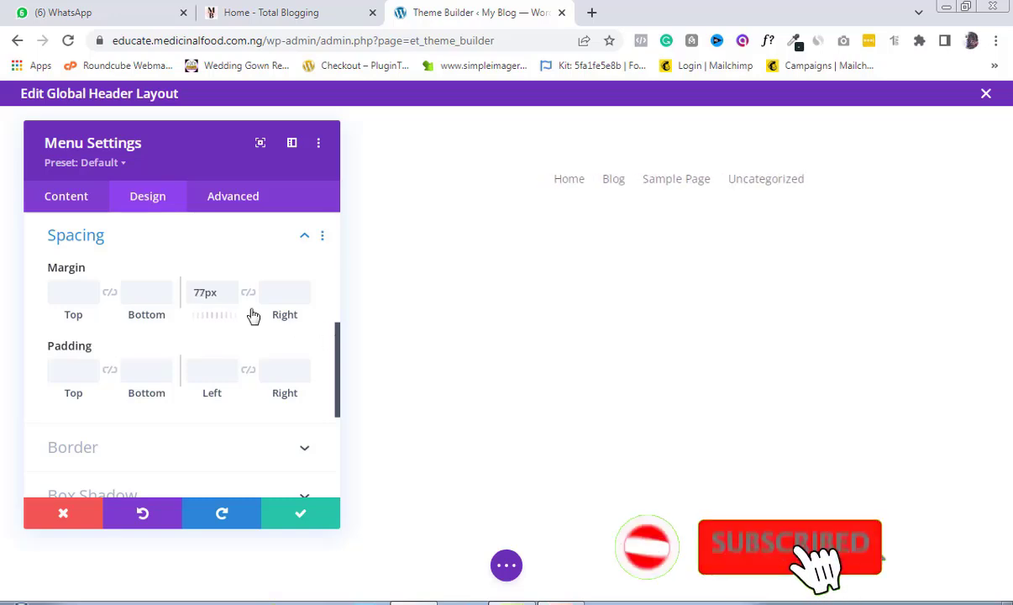
drag(208, 291, 186, 290)
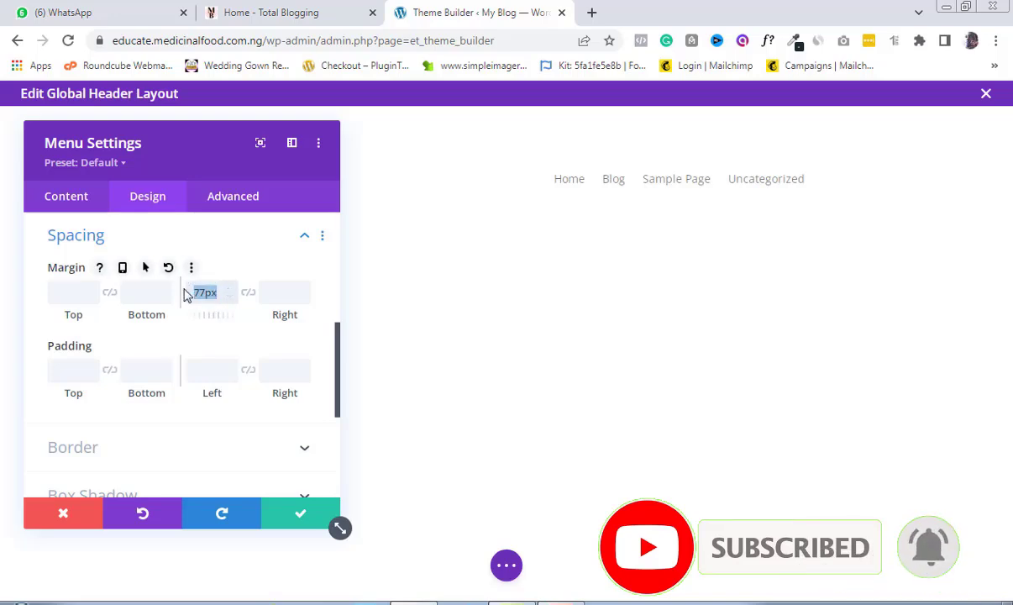
text(40px)
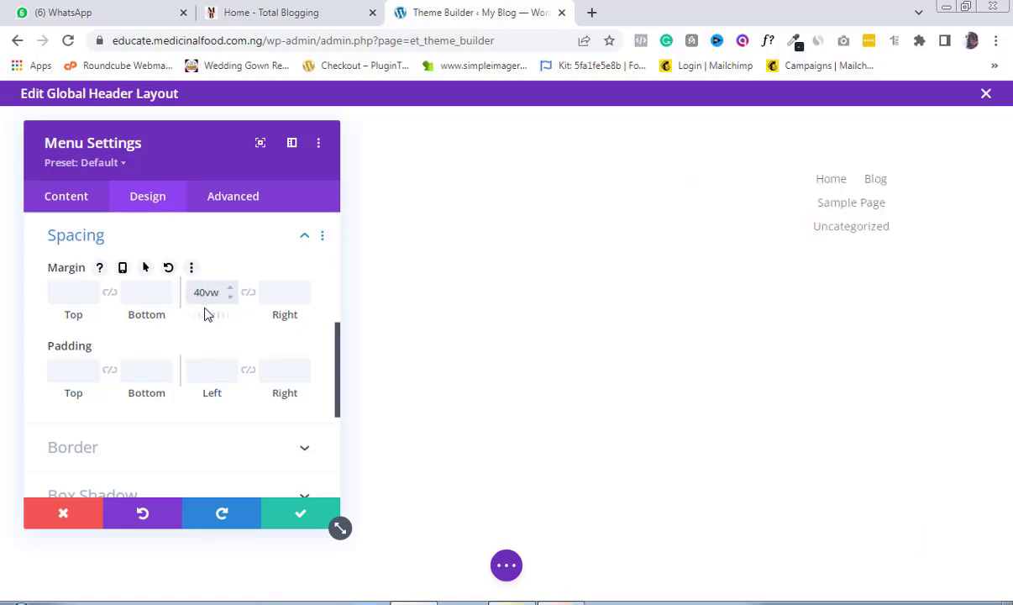
drag(213, 316, 177, 316)
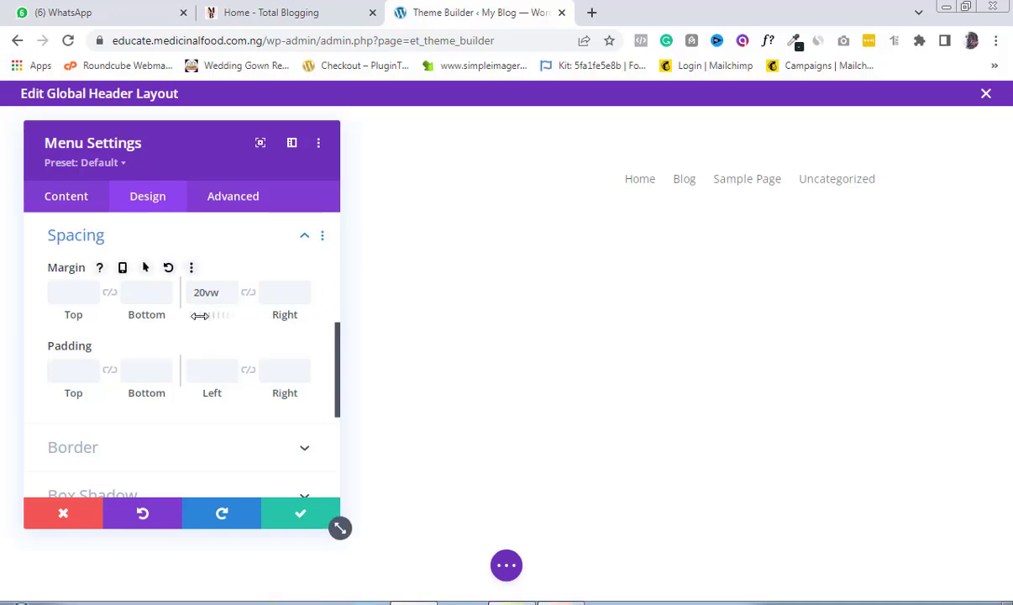
click(292, 516)
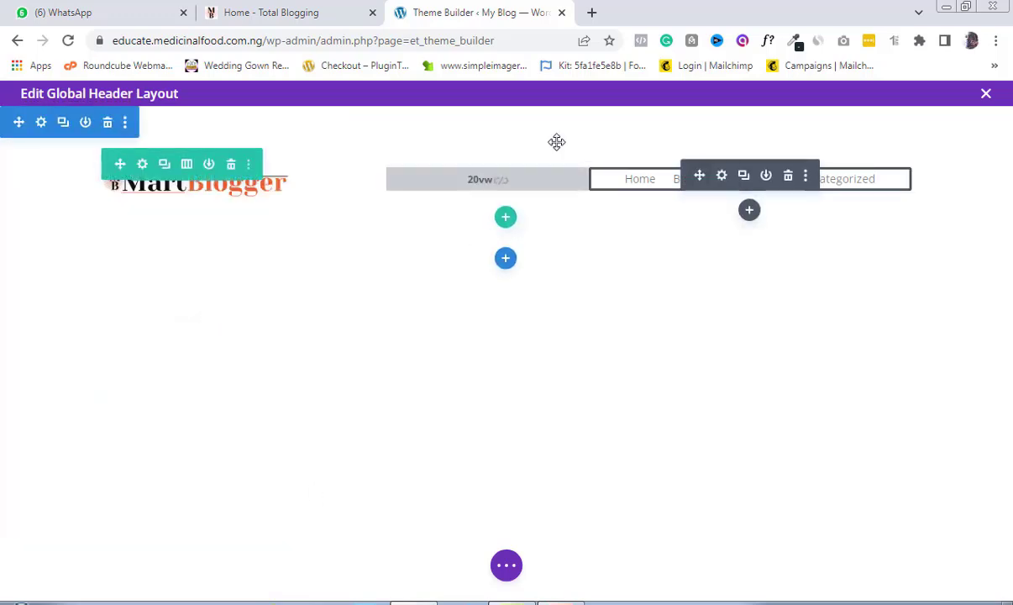
- Compare the header height with the MartBlogger site and reduce the header section's top padding so the logo and menu sit higher
click(277, 13)
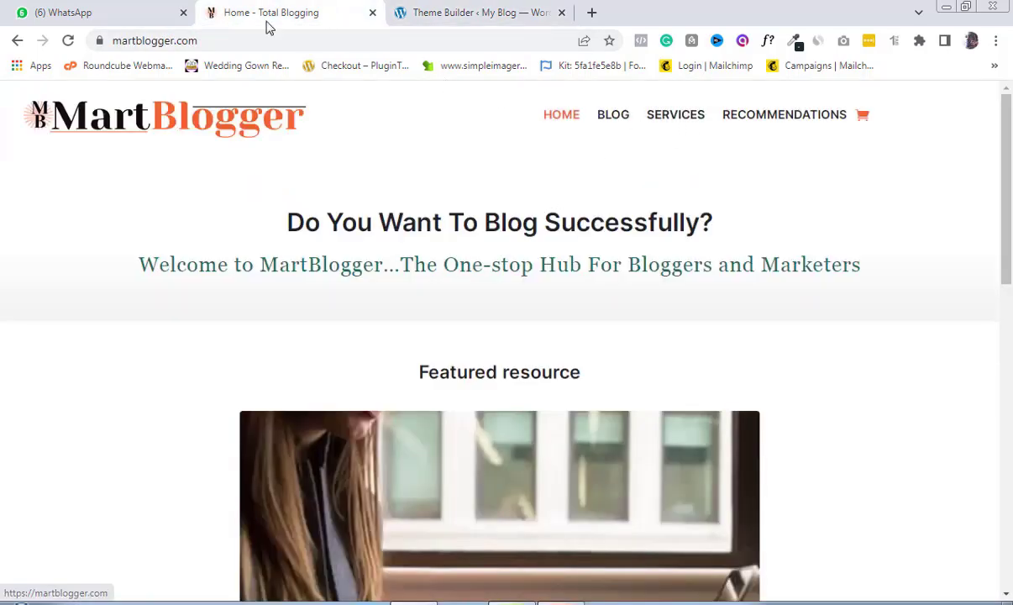
click(446, 11)
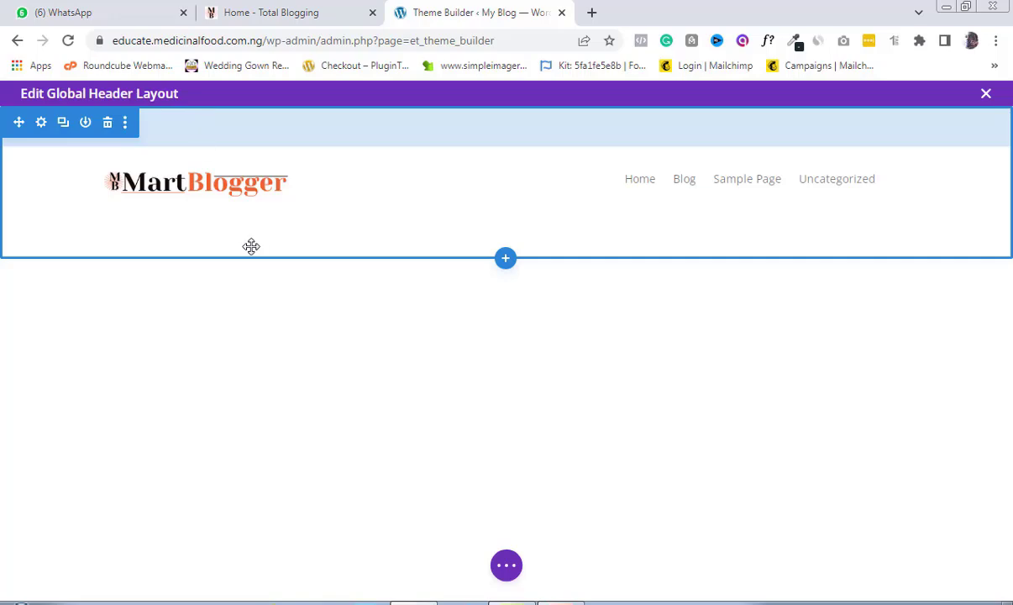
click(296, 10)
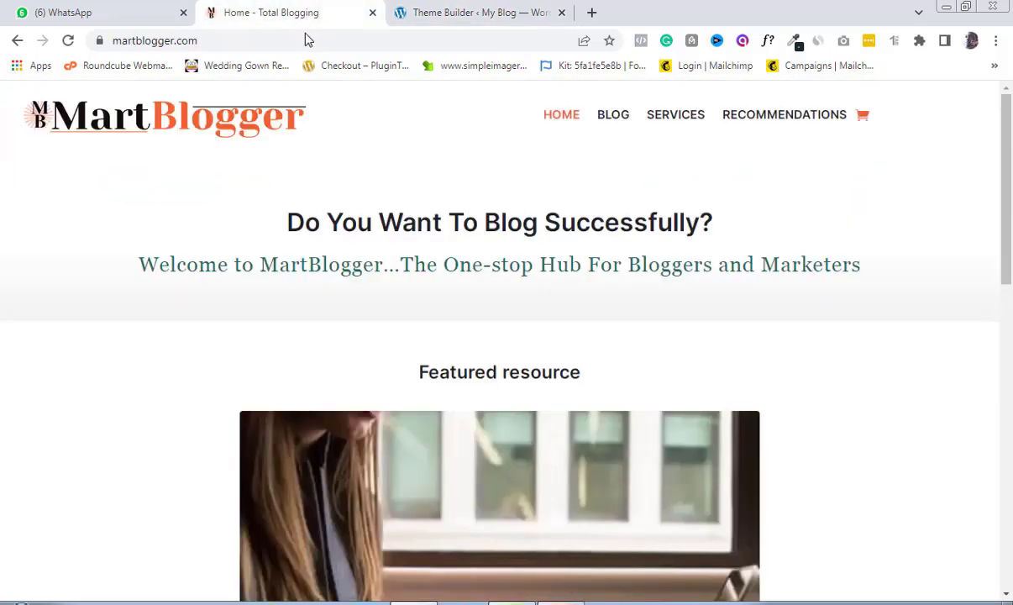
click(444, 13)
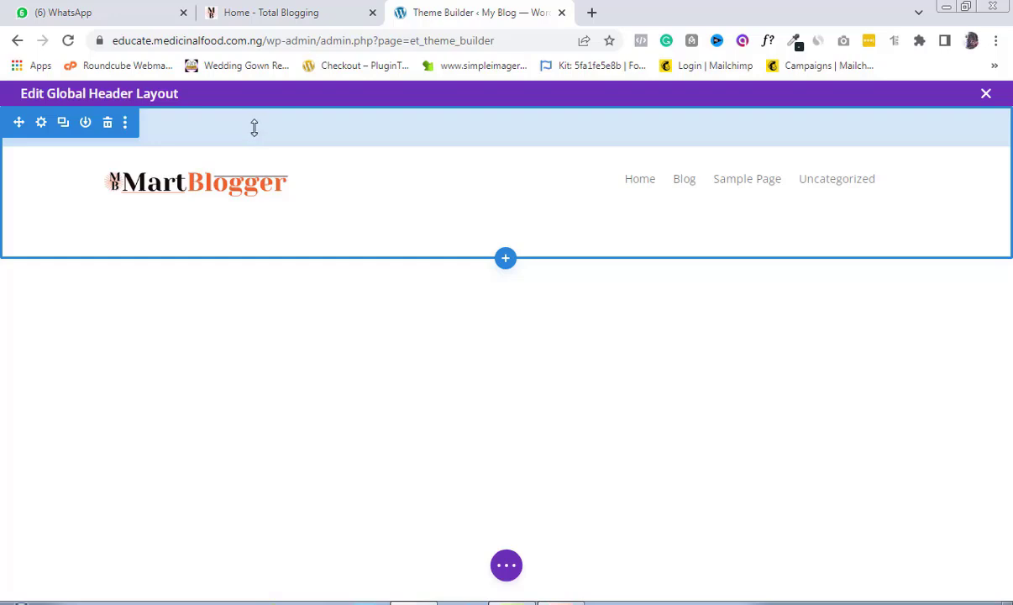
drag(254, 127, 254, 99)
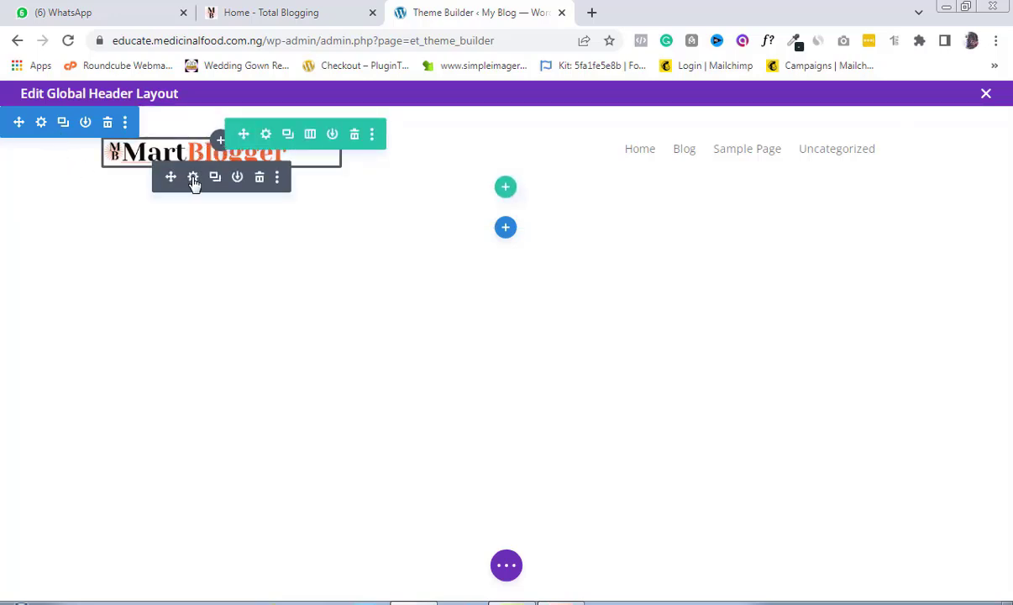
- Compare the logo's position with the MartBlogger site, set the logo Image module's left margin to -9vw and save its settings
click(193, 178)
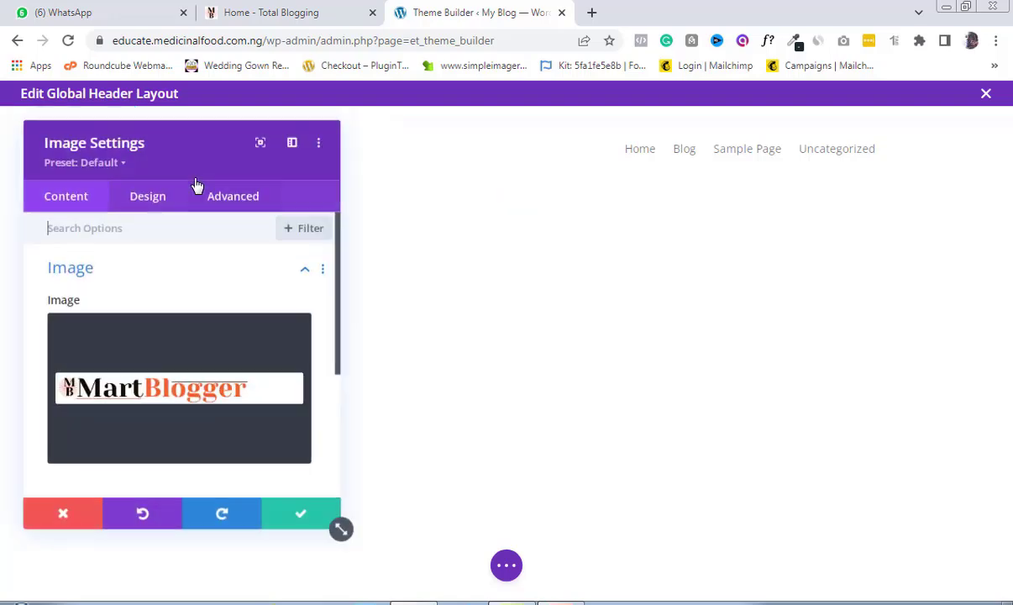
scroll(336, 273, down, 2)
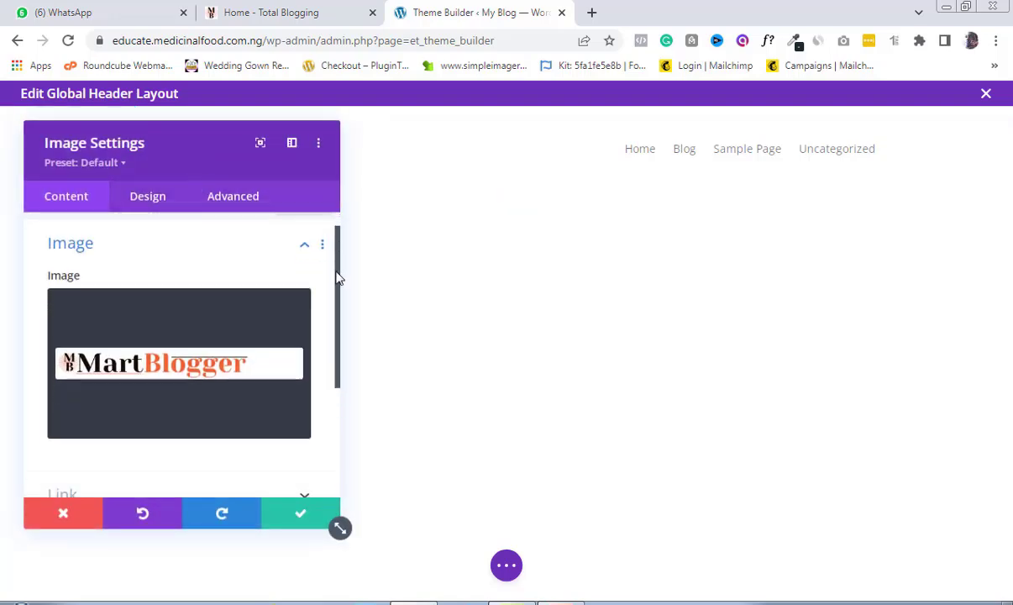
scroll(312, 281, up, 1)
click(145, 210)
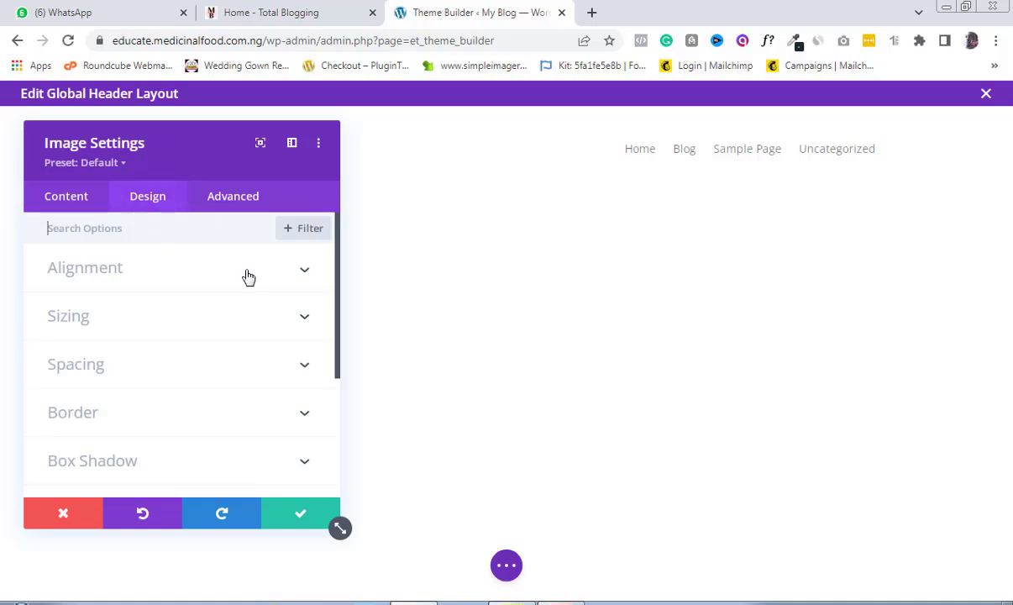
drag(198, 143, 581, 104)
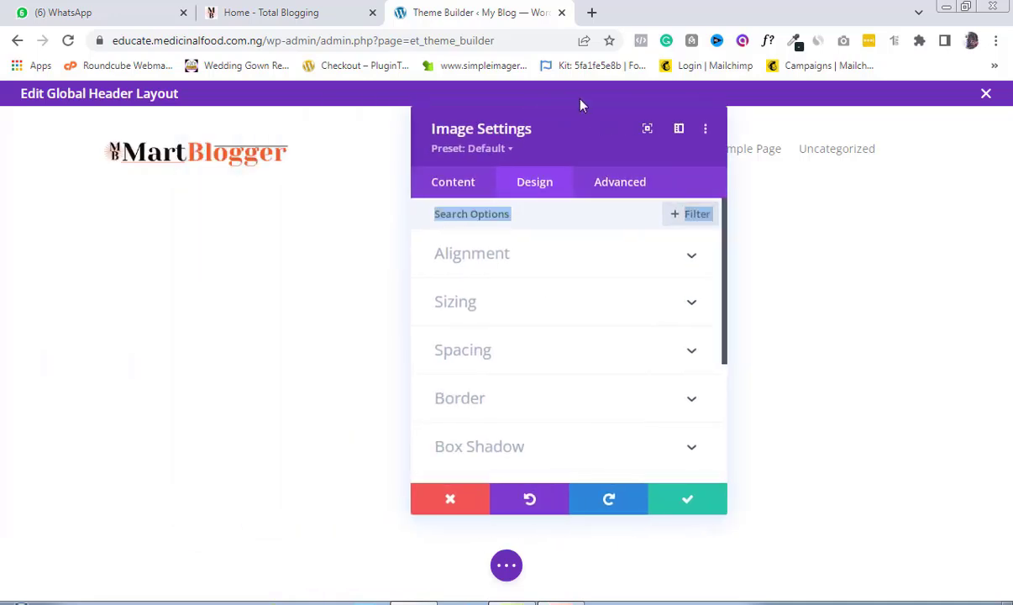
click(692, 257)
drag(727, 309, 723, 346)
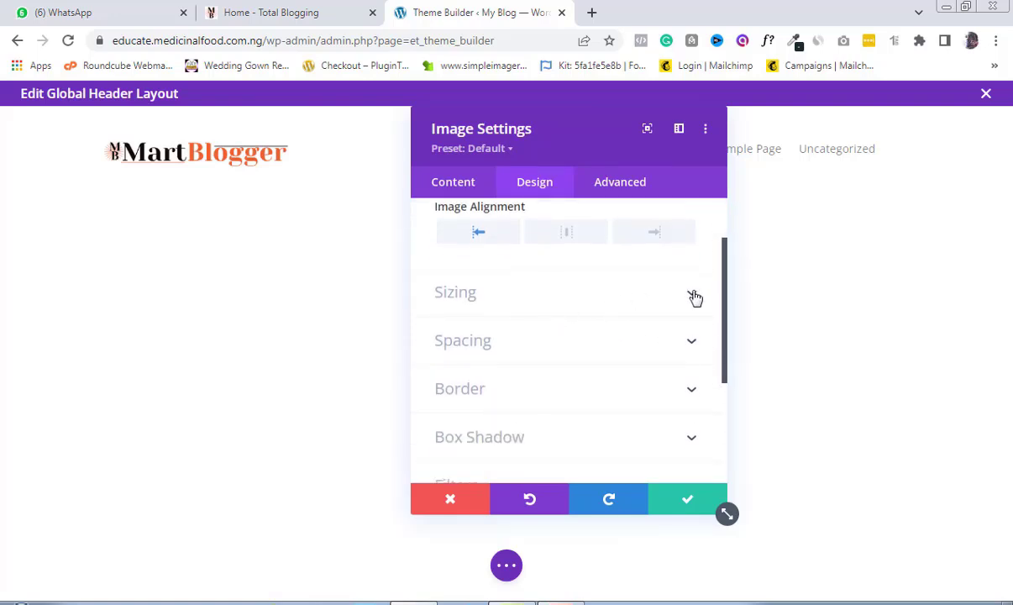
click(685, 350)
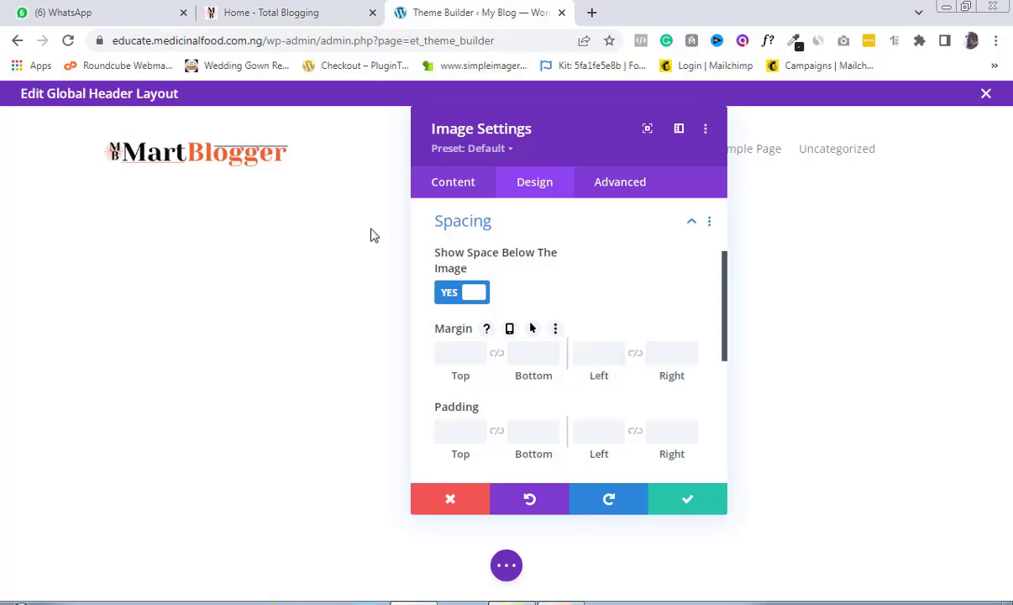
click(290, 12)
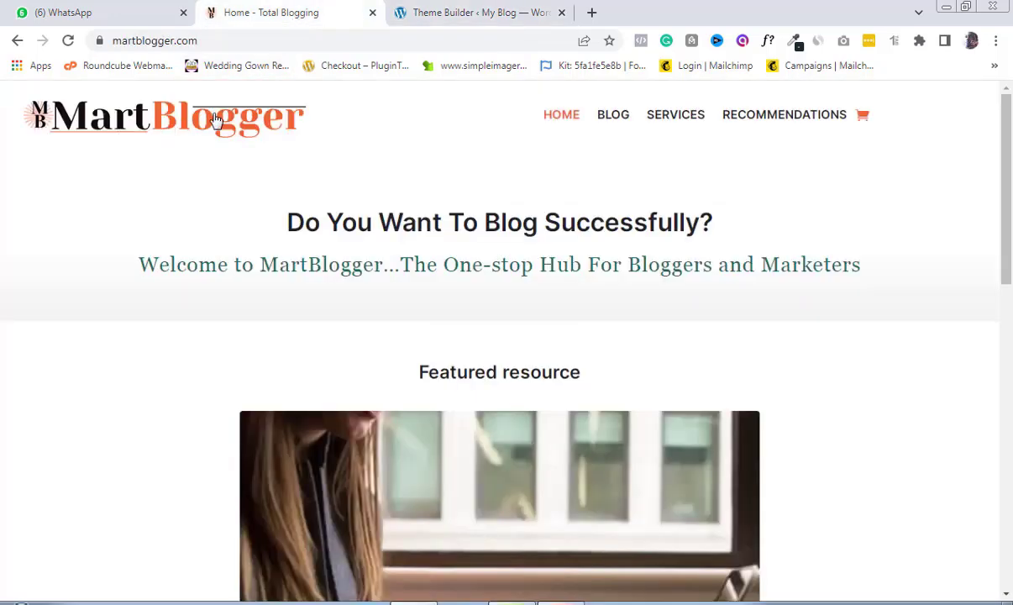
click(446, 13)
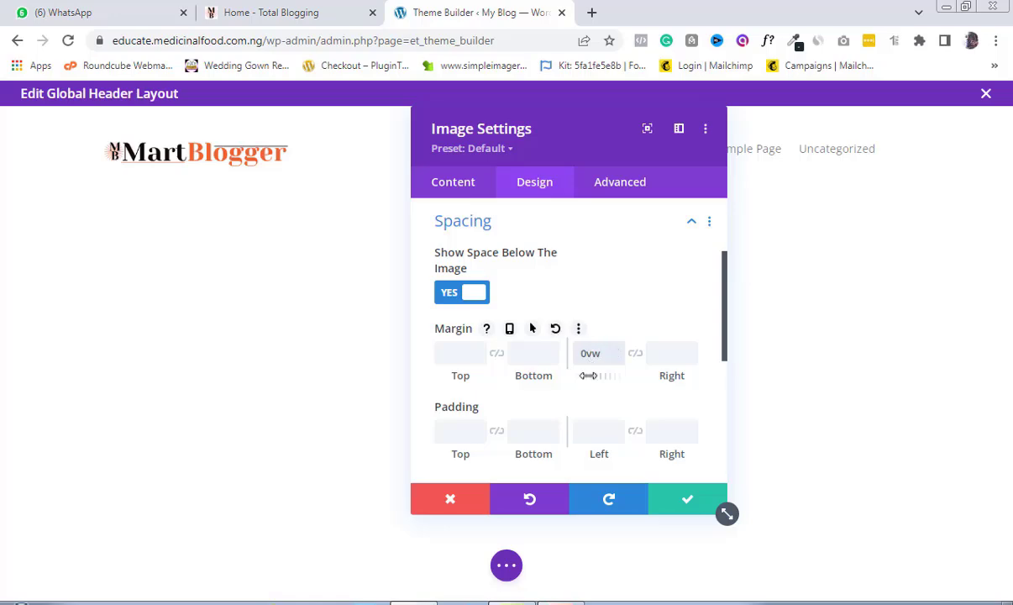
drag(594, 376, 572, 377)
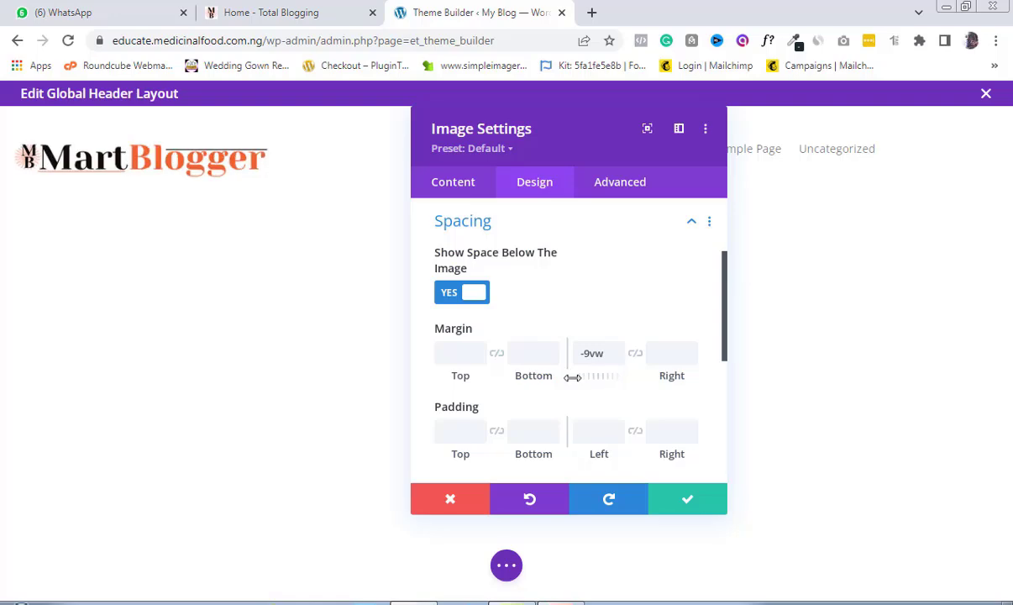
click(665, 500)
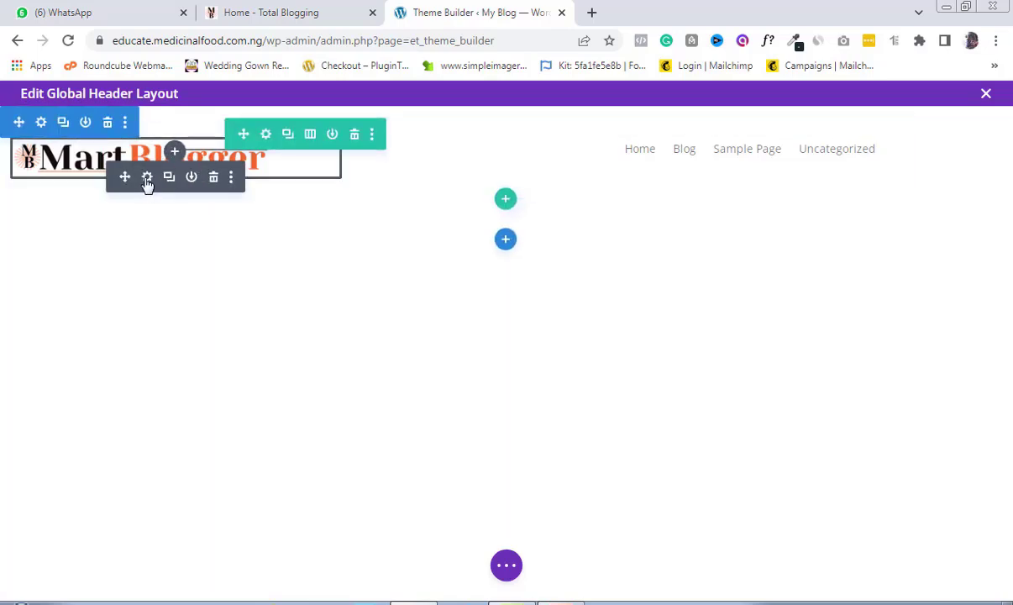
- Set the logo Image module's top margin to -2vw and save its settings
click(147, 178)
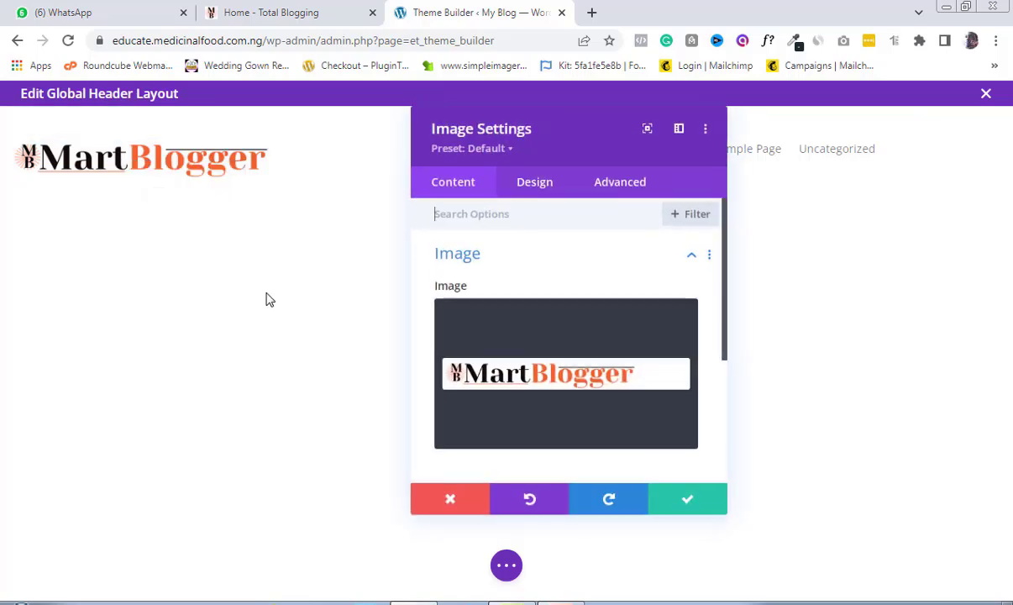
click(540, 190)
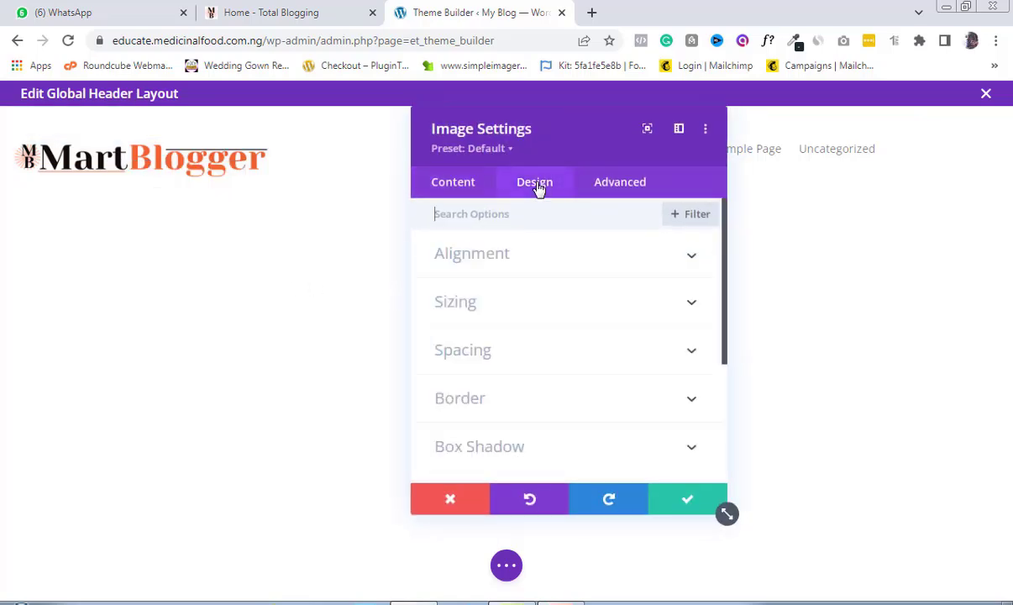
click(647, 370)
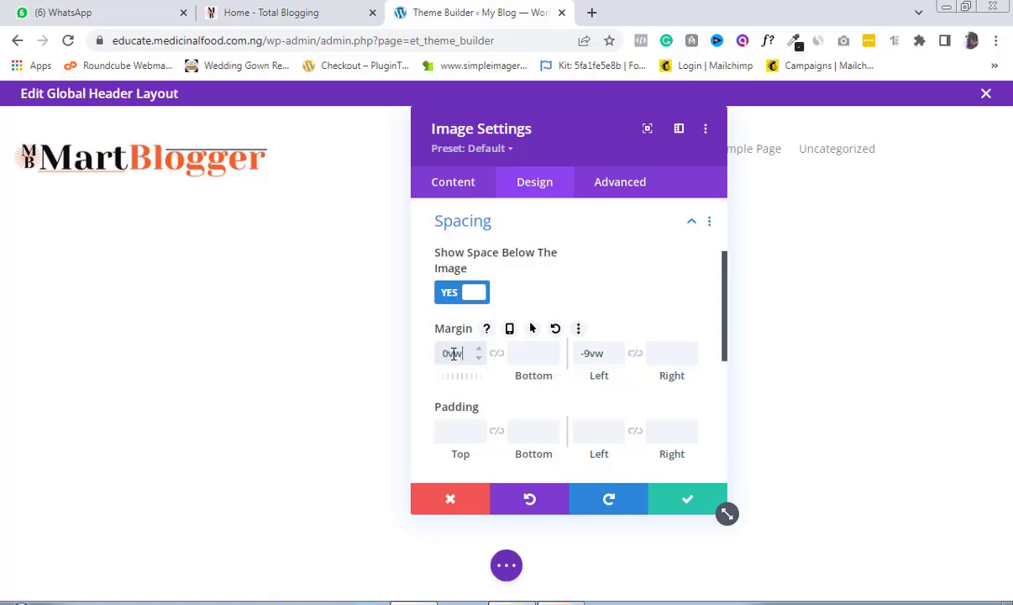
drag(445, 375, 456, 377)
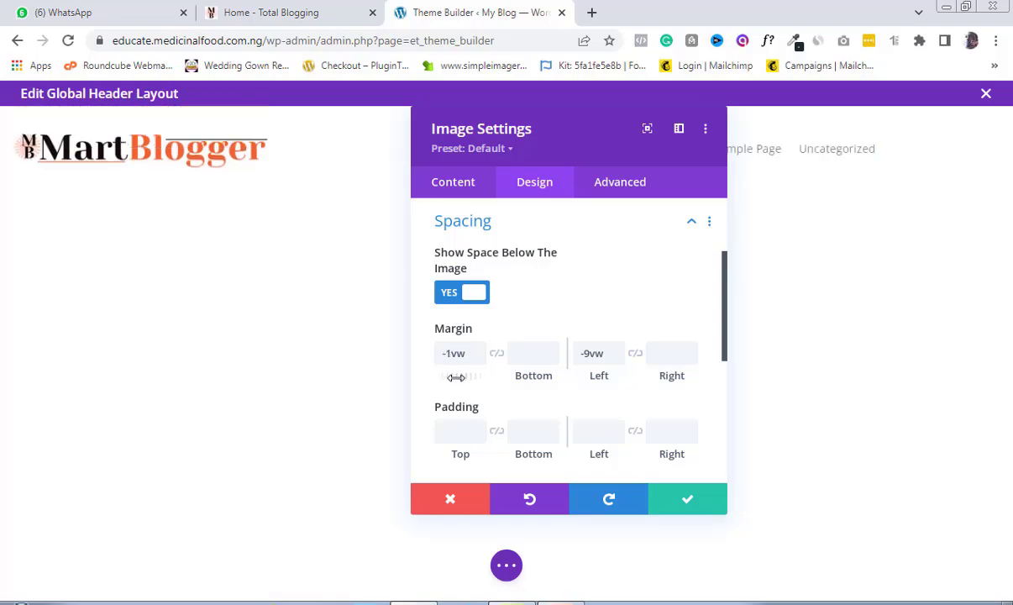
click(480, 358)
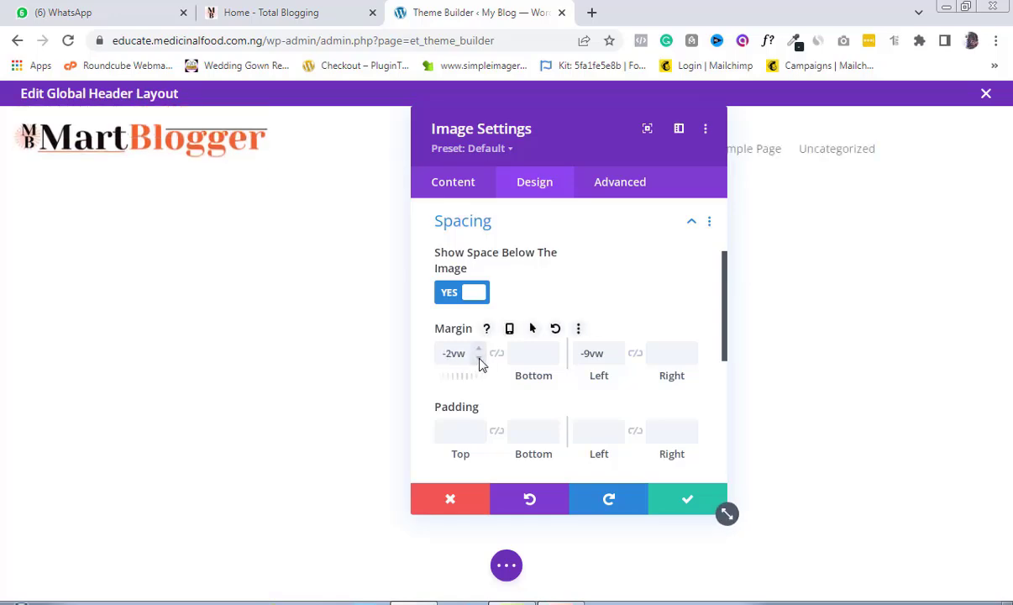
click(480, 359)
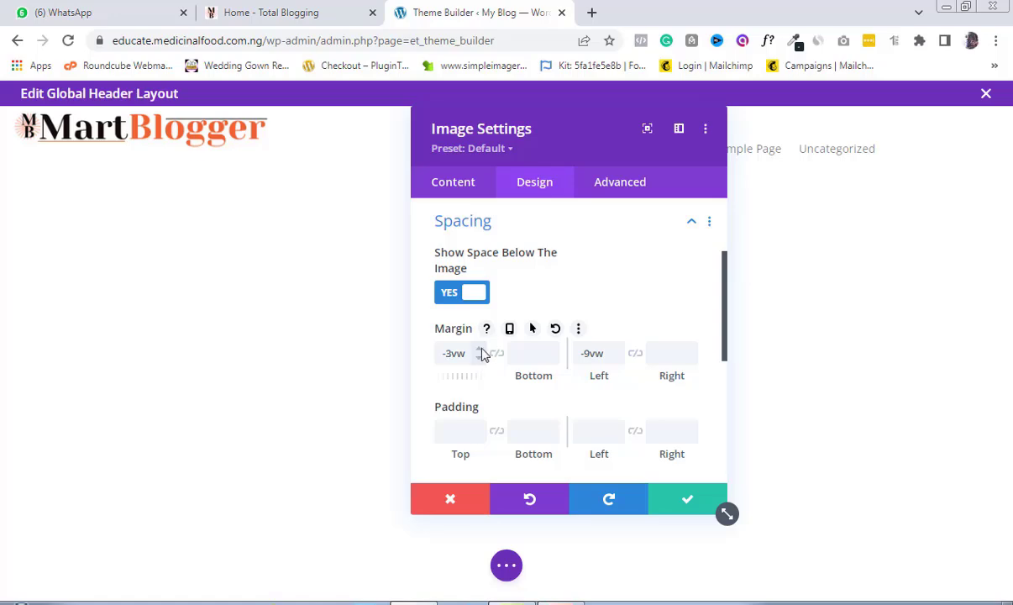
click(481, 348)
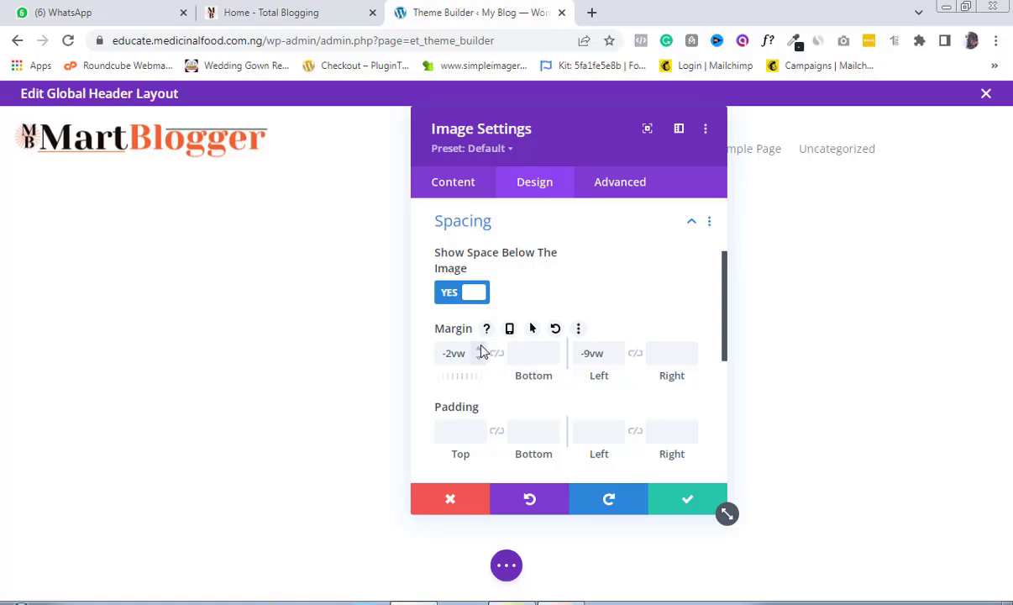
click(481, 349)
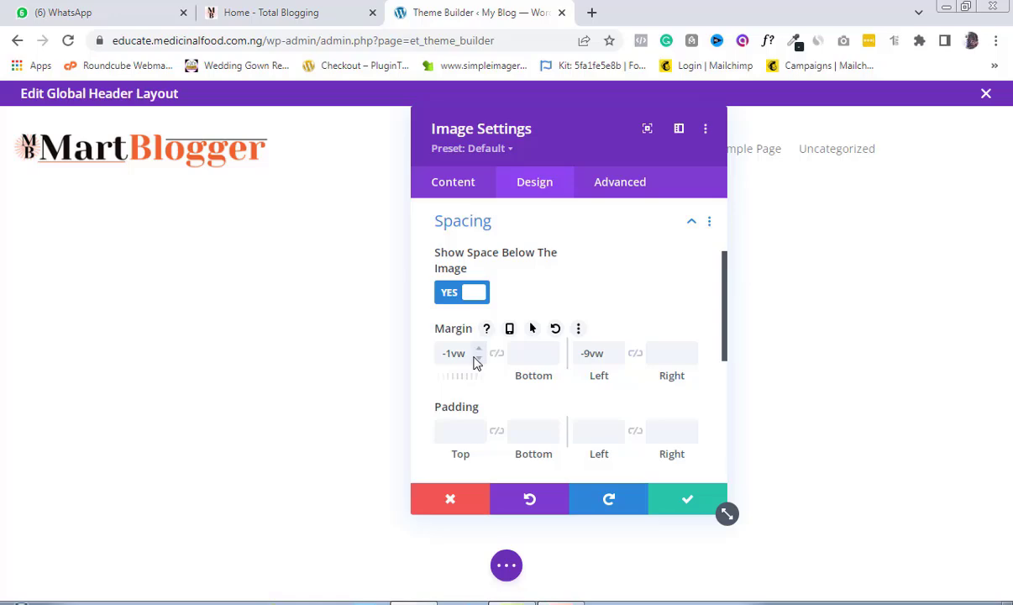
click(476, 359)
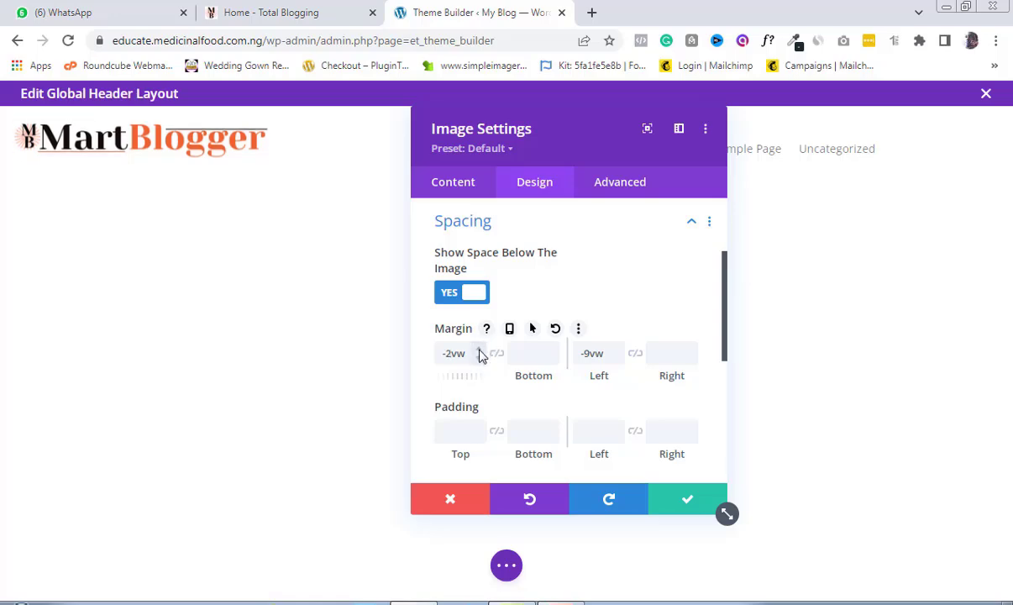
click(681, 501)
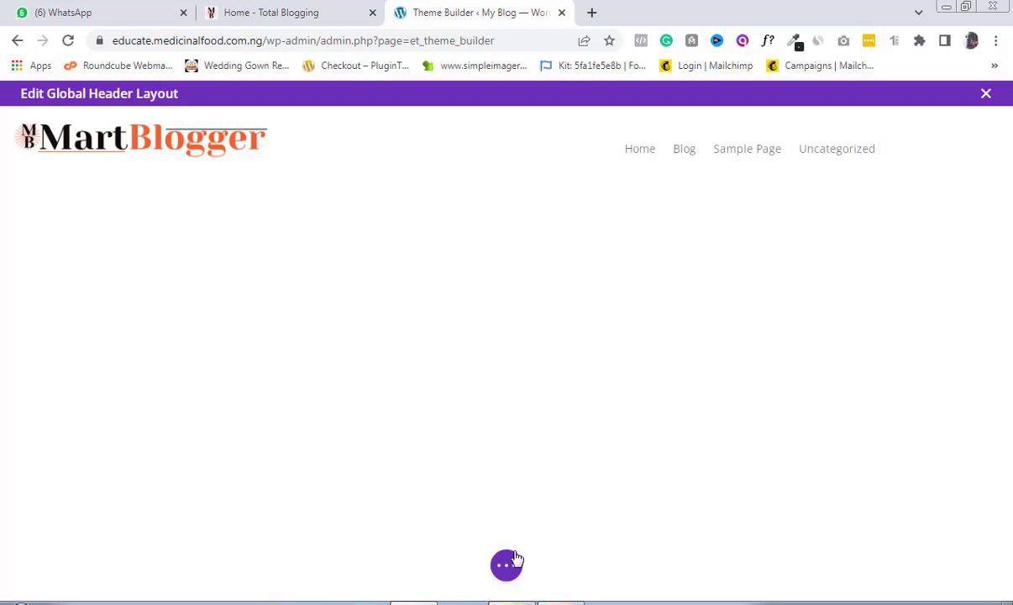
- Set the Menu module's top margin to -1vw to raise it in line with the logo, and save its settings
mouse_move(643, 145)
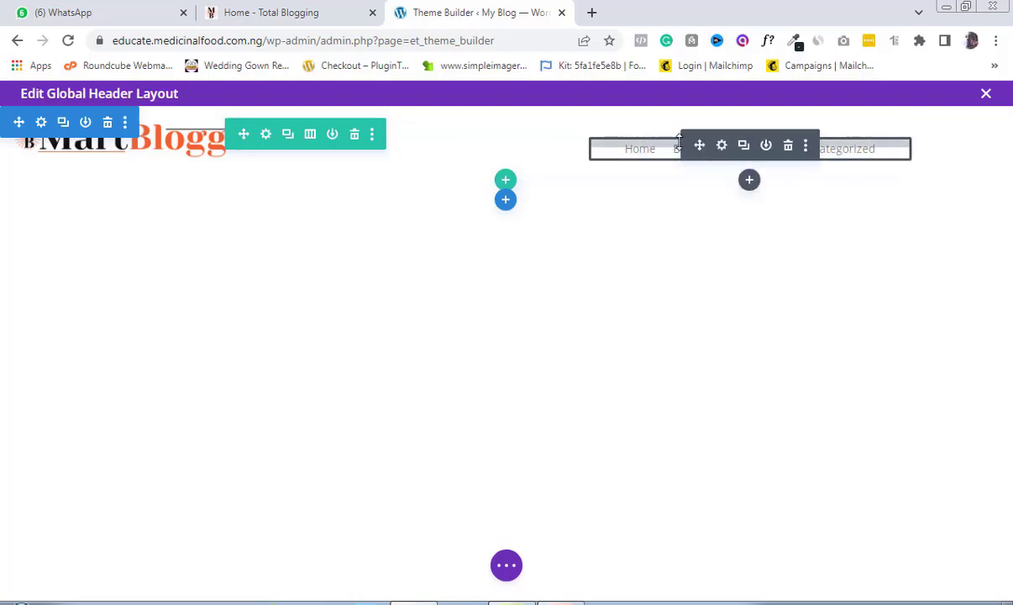
click(722, 147)
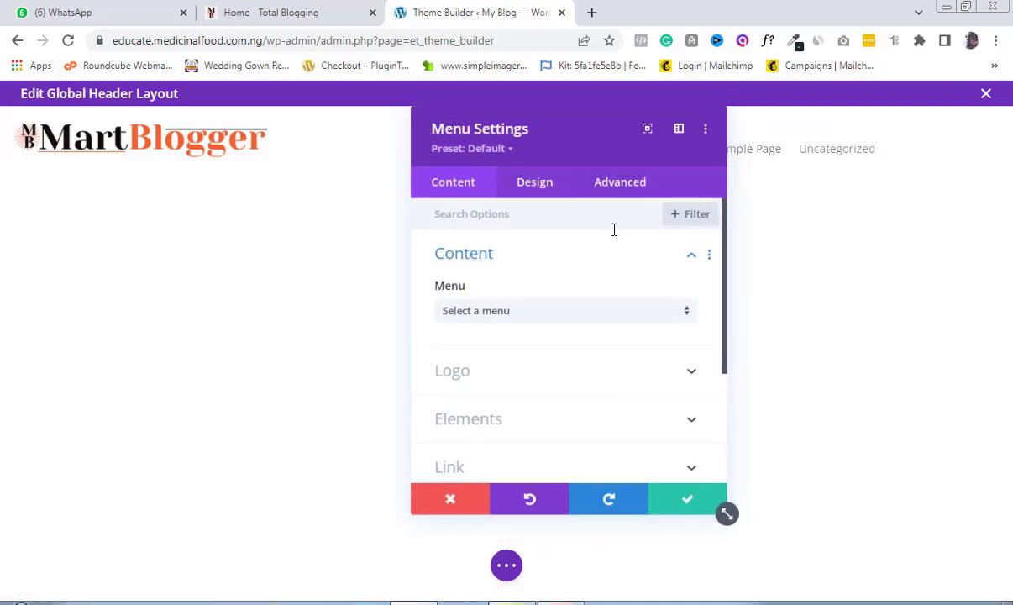
drag(537, 113, 359, 114)
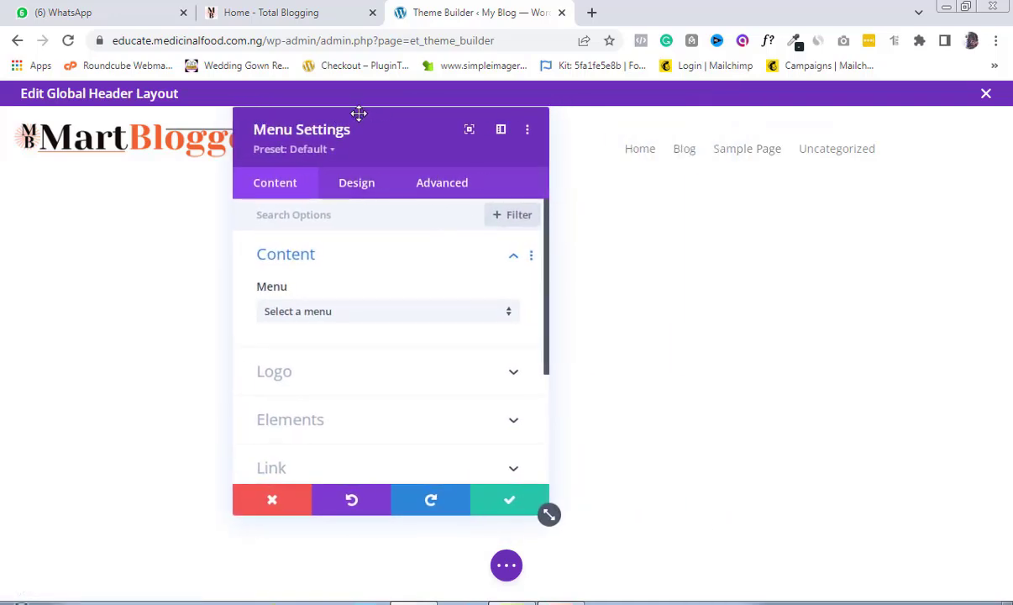
click(356, 182)
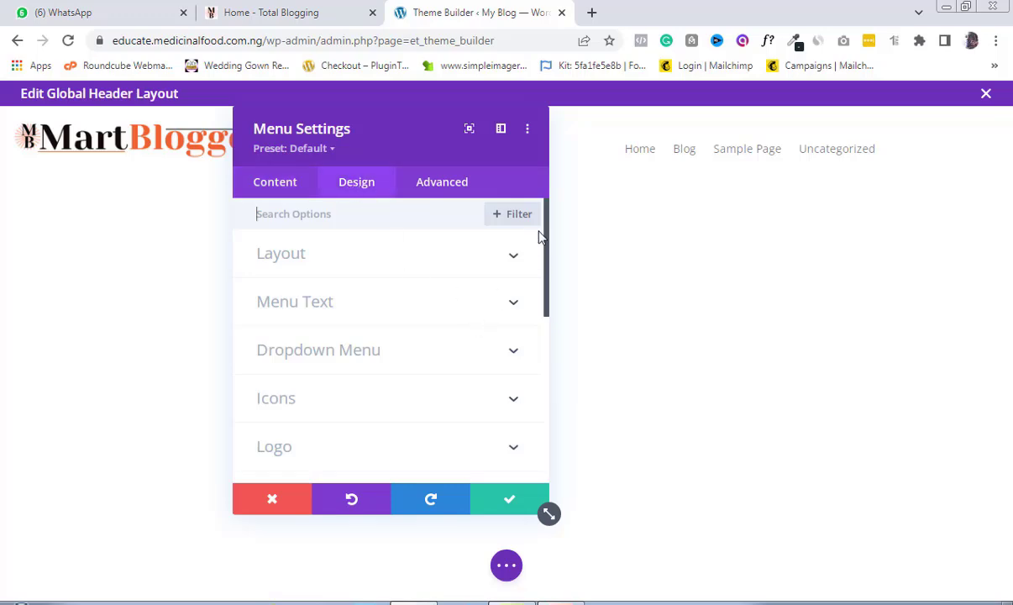
drag(546, 234, 504, 333)
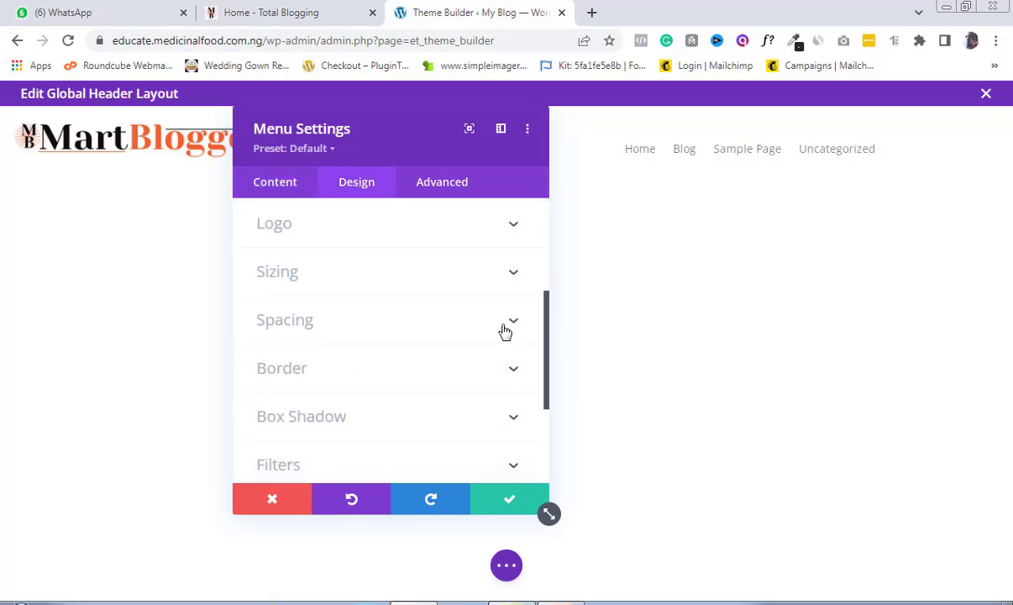
click(501, 330)
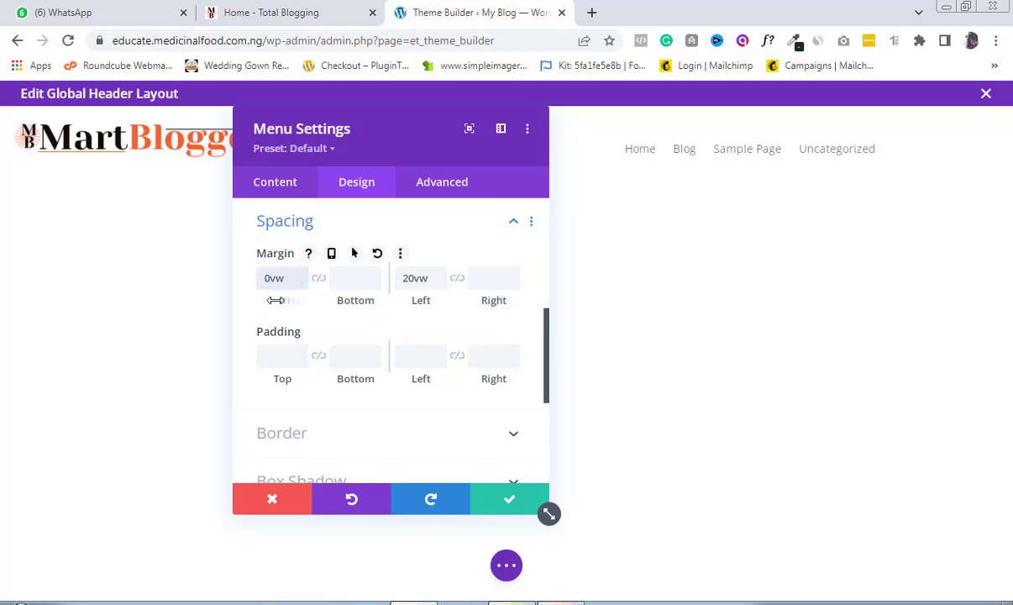
drag(280, 301, 279, 302)
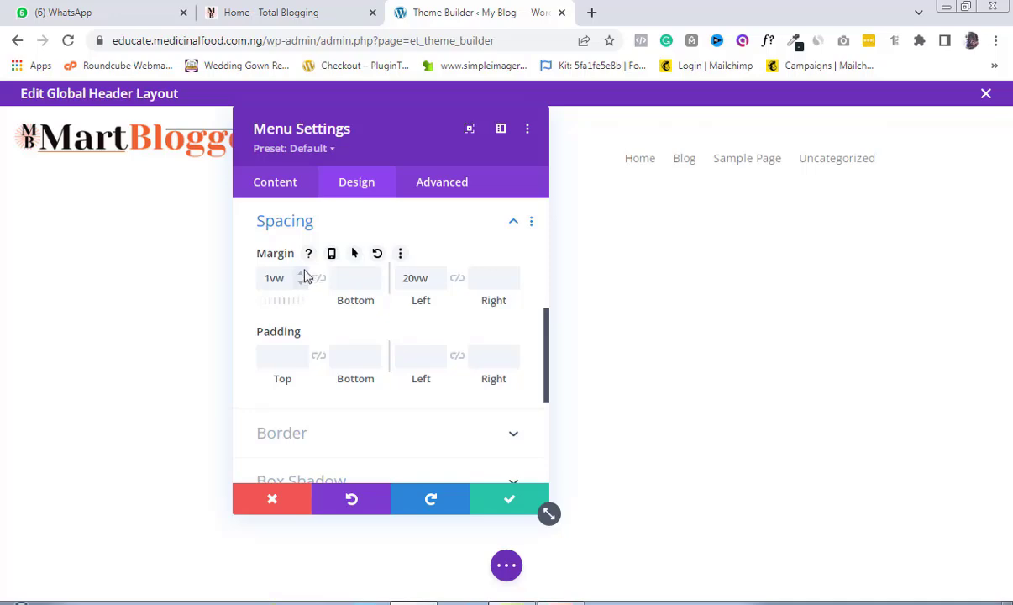
click(302, 274)
click(300, 283)
click(300, 283)
click(300, 284)
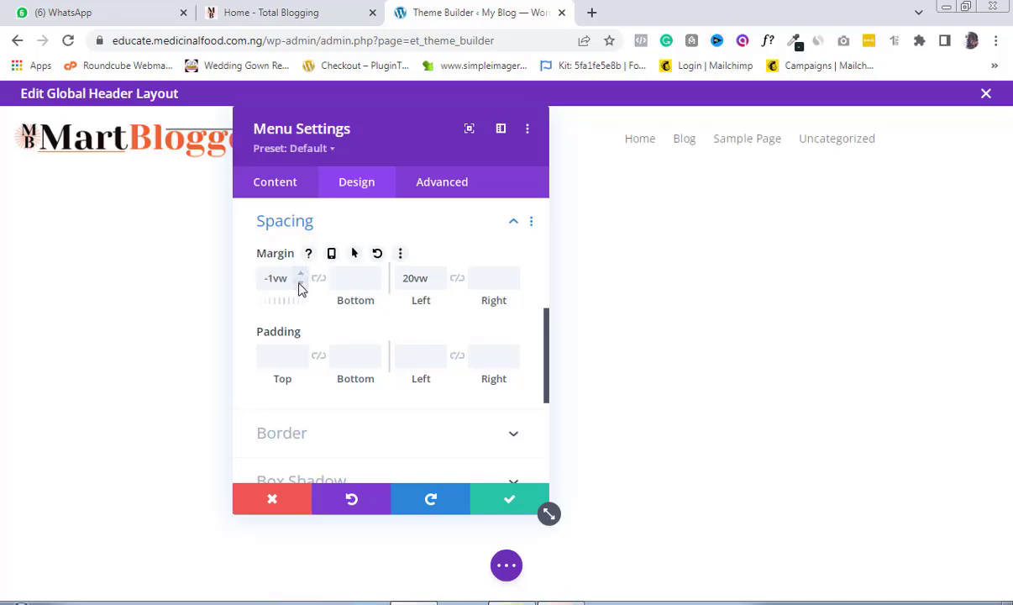
click(509, 499)
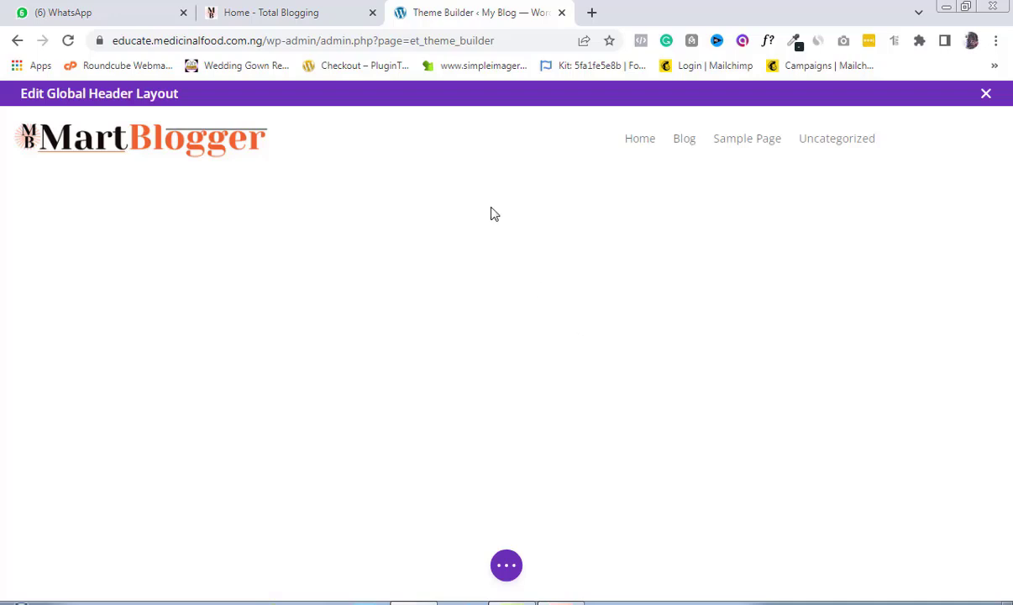
- Compare the menu styling with the MartBlogger site and try red as the Menu module's active link color
click(276, 11)
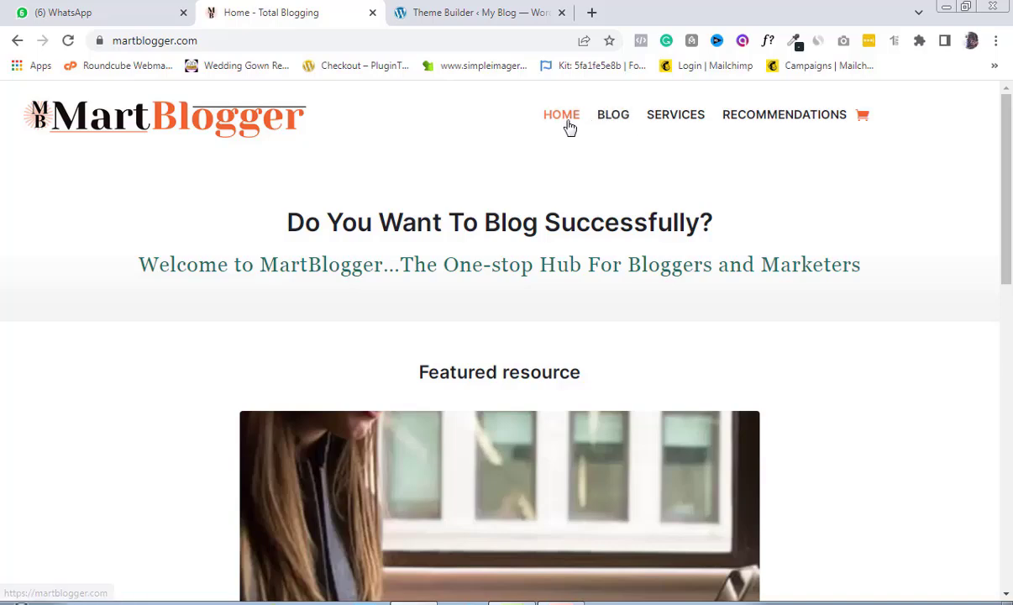
click(458, 11)
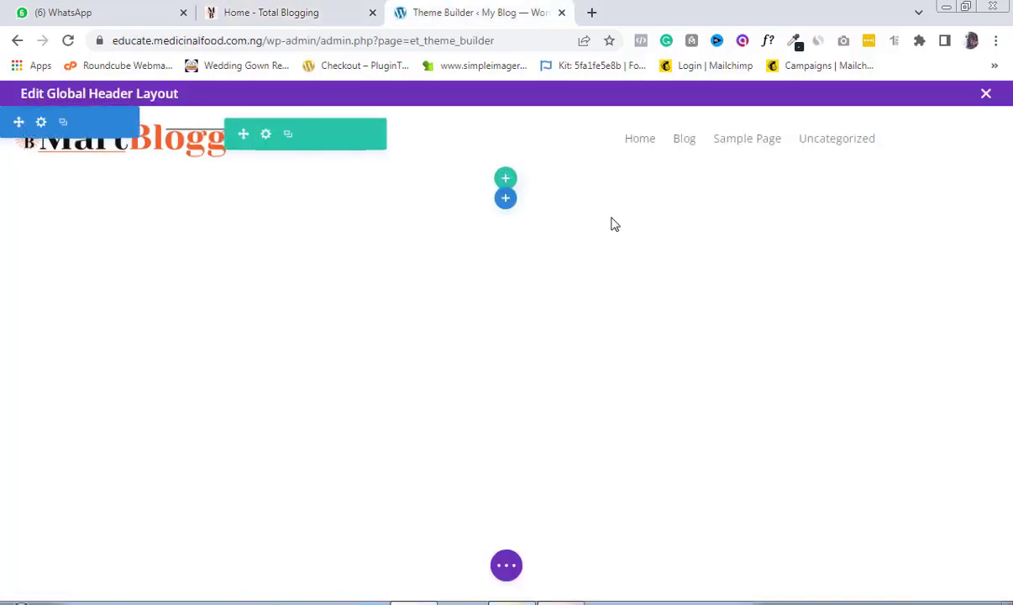
mouse_move(704, 141)
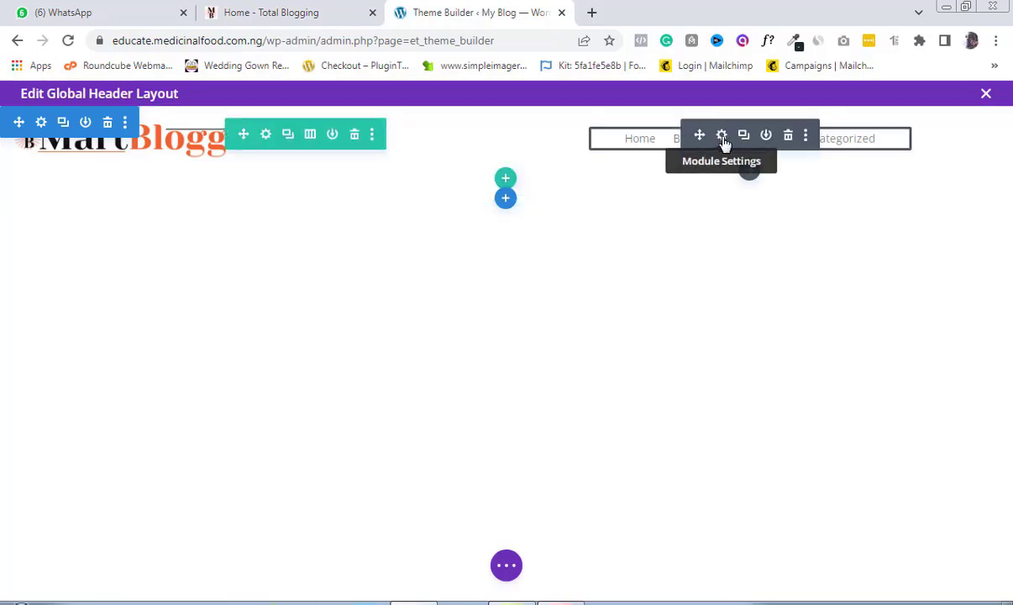
click(722, 137)
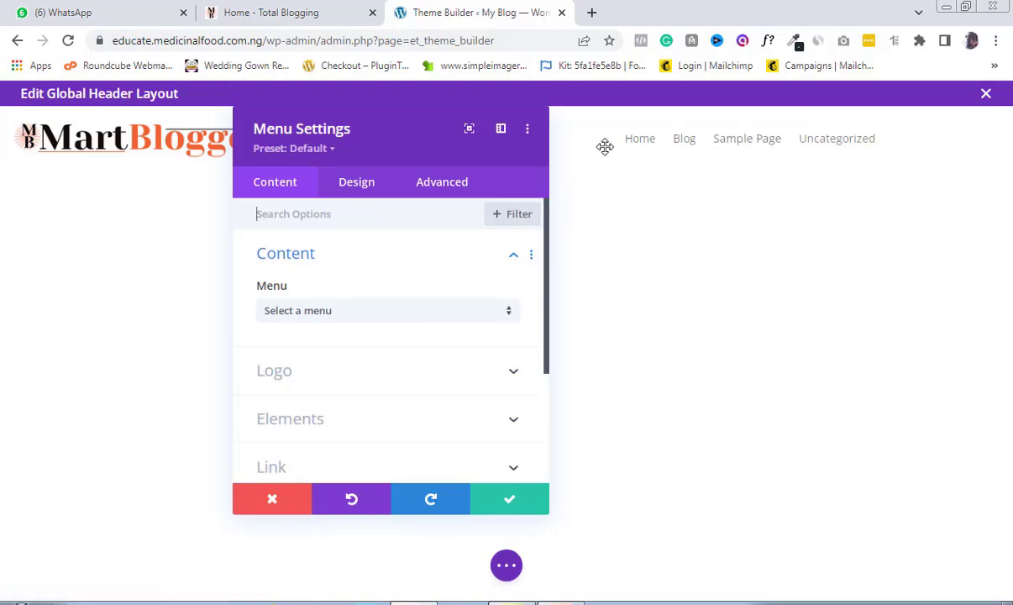
click(354, 185)
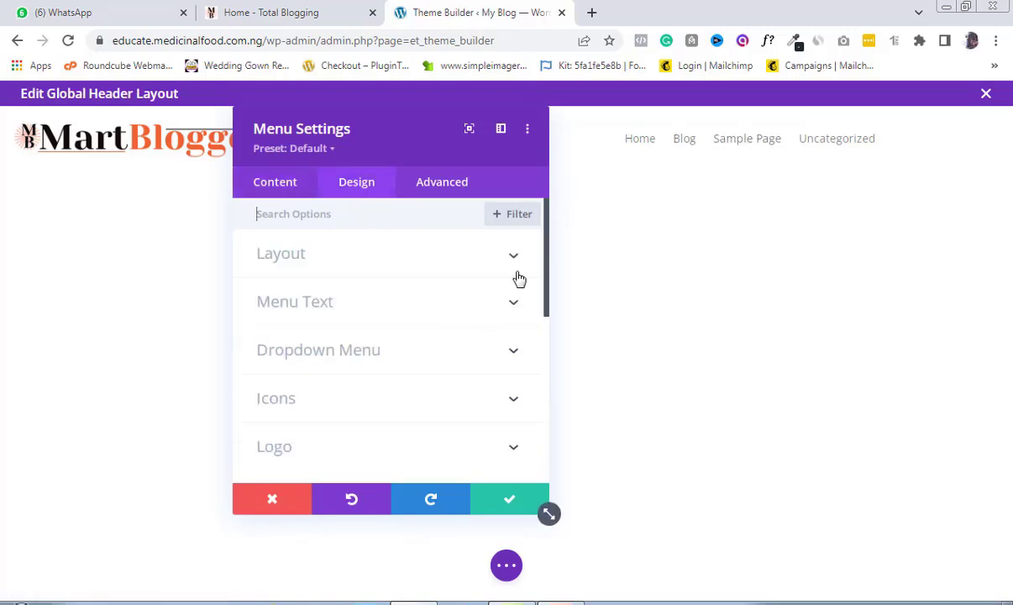
scroll(549, 234, down, 1)
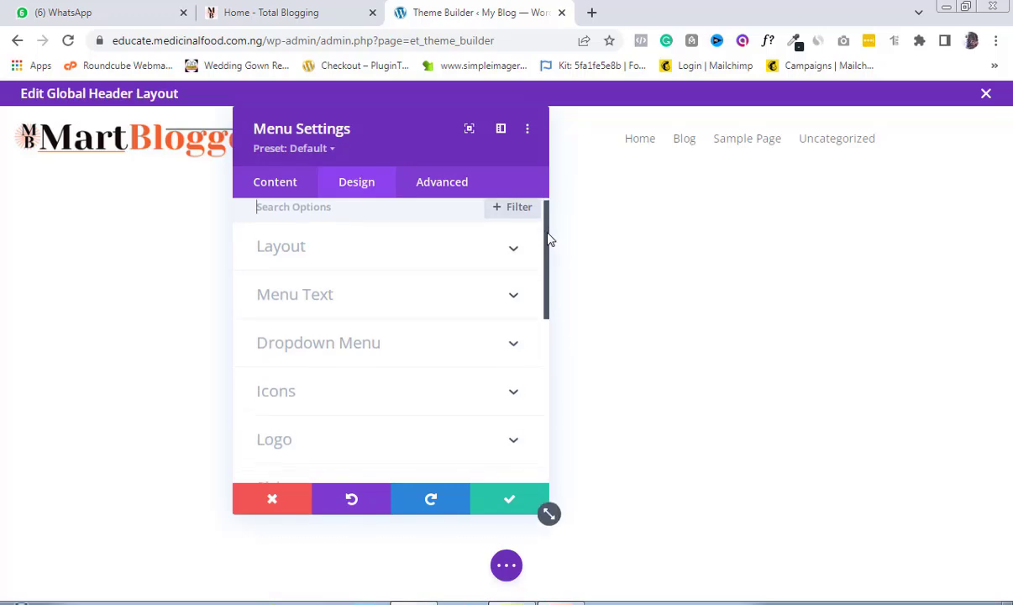
click(506, 289)
mouse_move(408, 263)
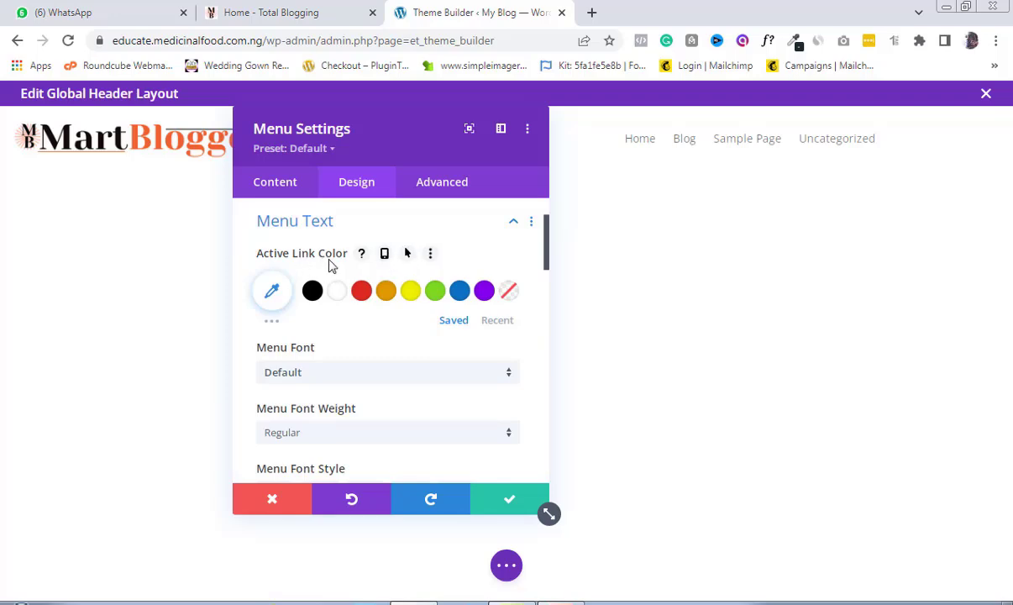
click(362, 293)
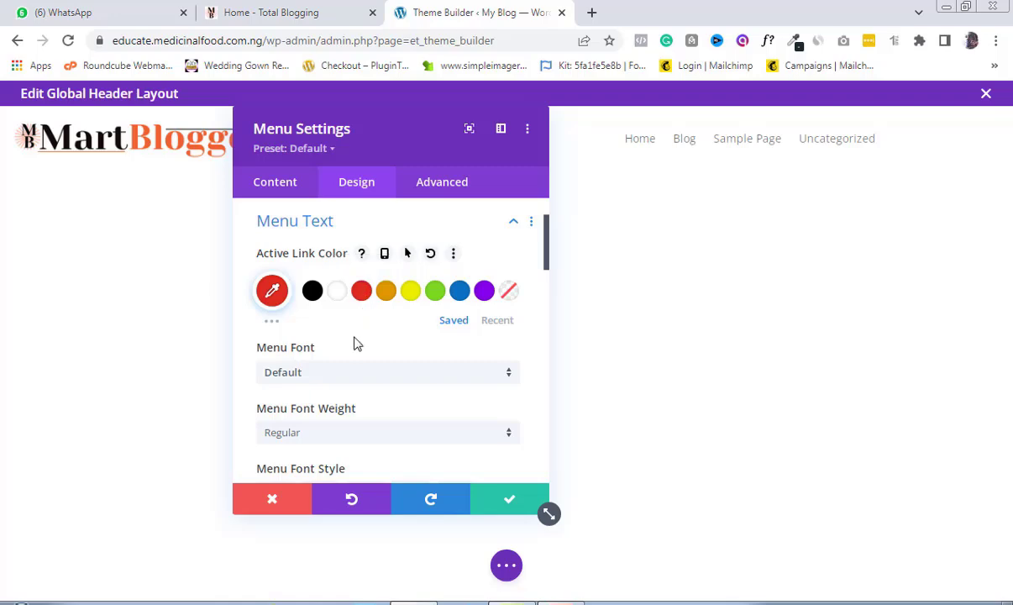
- Set the Menu module's font to Roboto with a Medium font weight
click(326, 372)
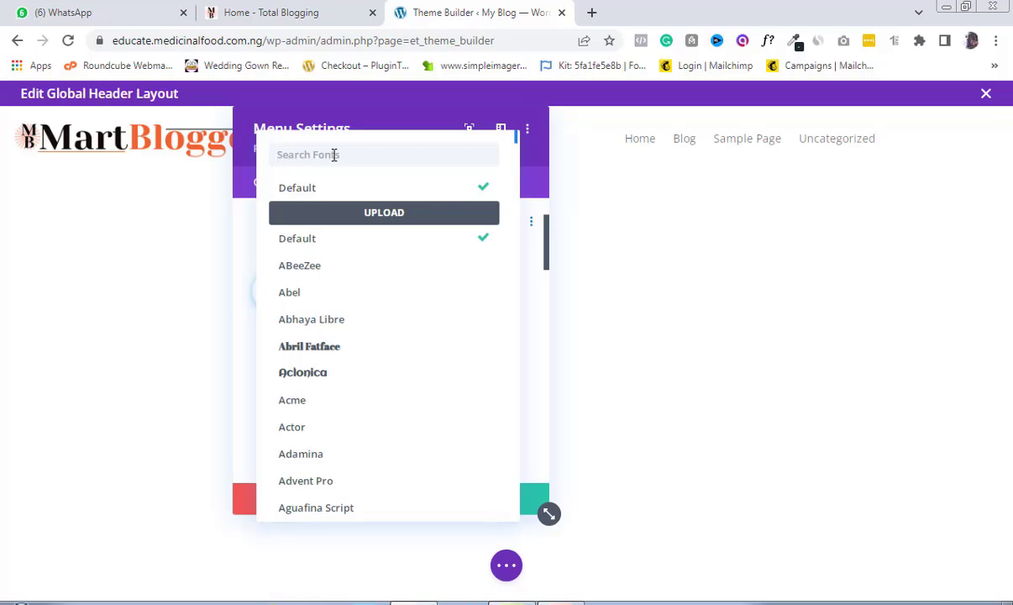
text(ro)
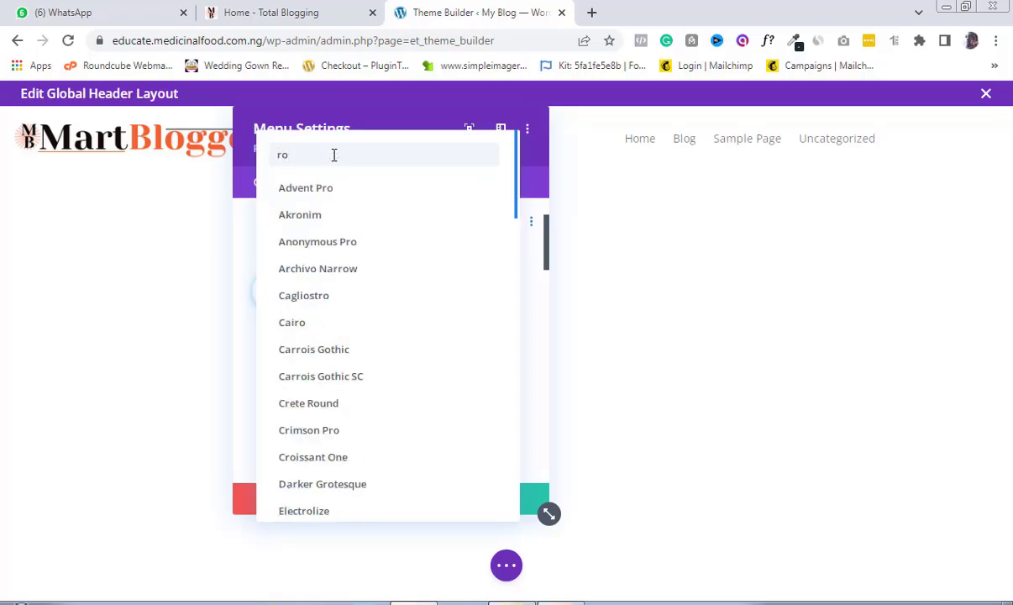
text(bo)
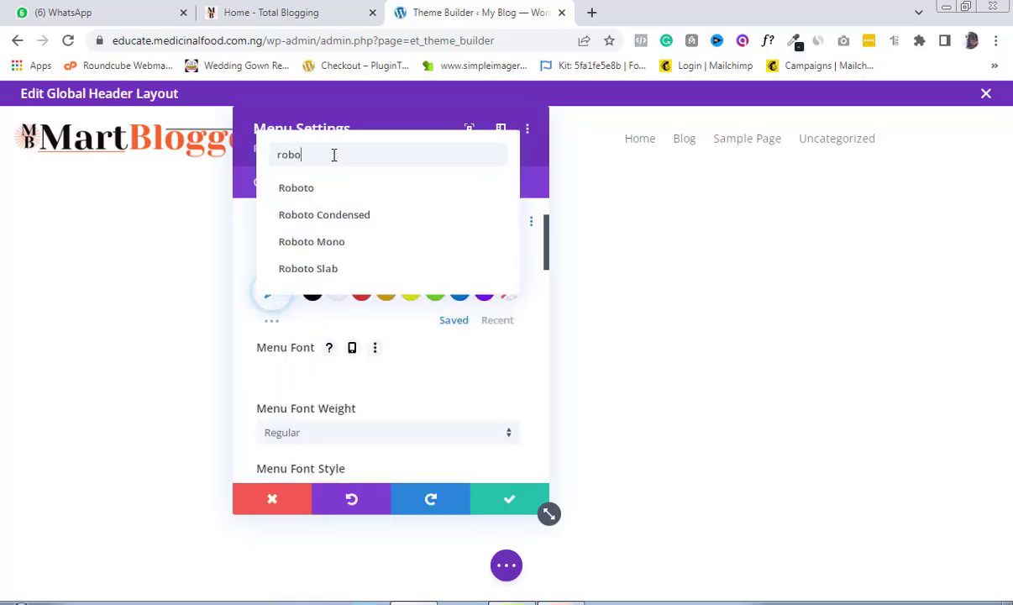
click(324, 199)
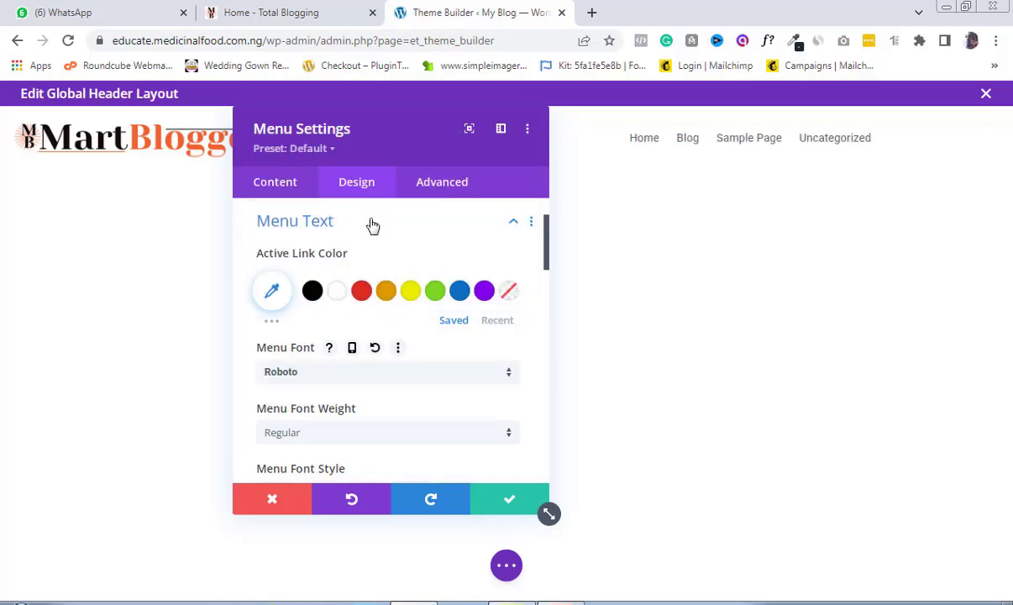
drag(546, 261, 543, 292)
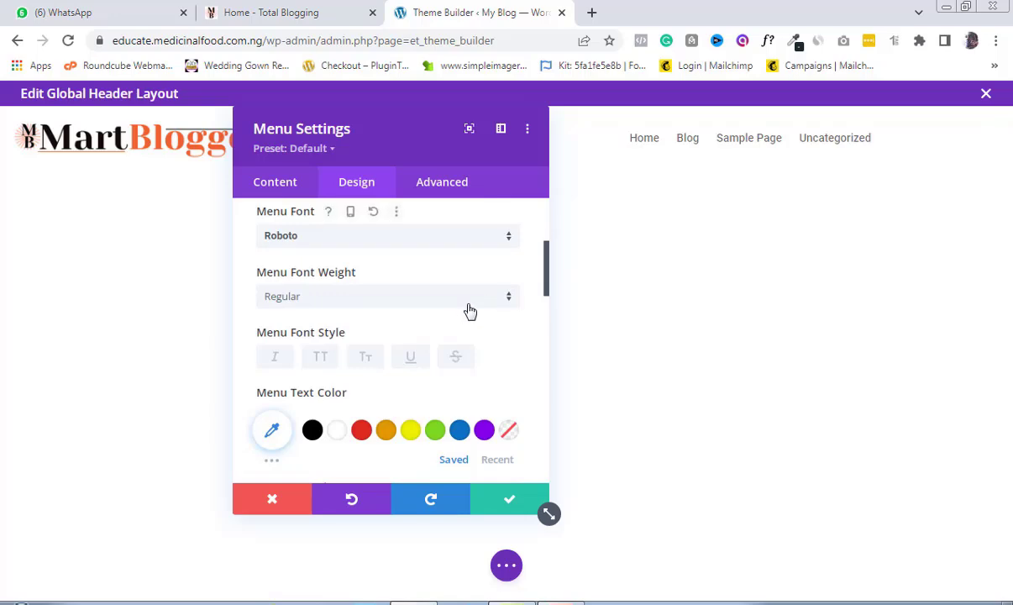
click(474, 304)
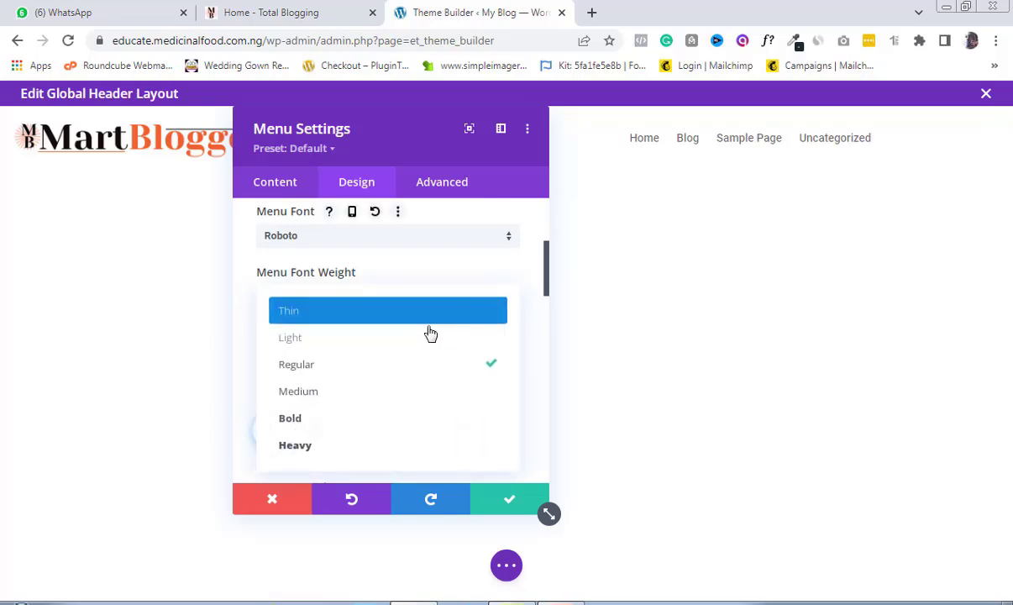
click(389, 391)
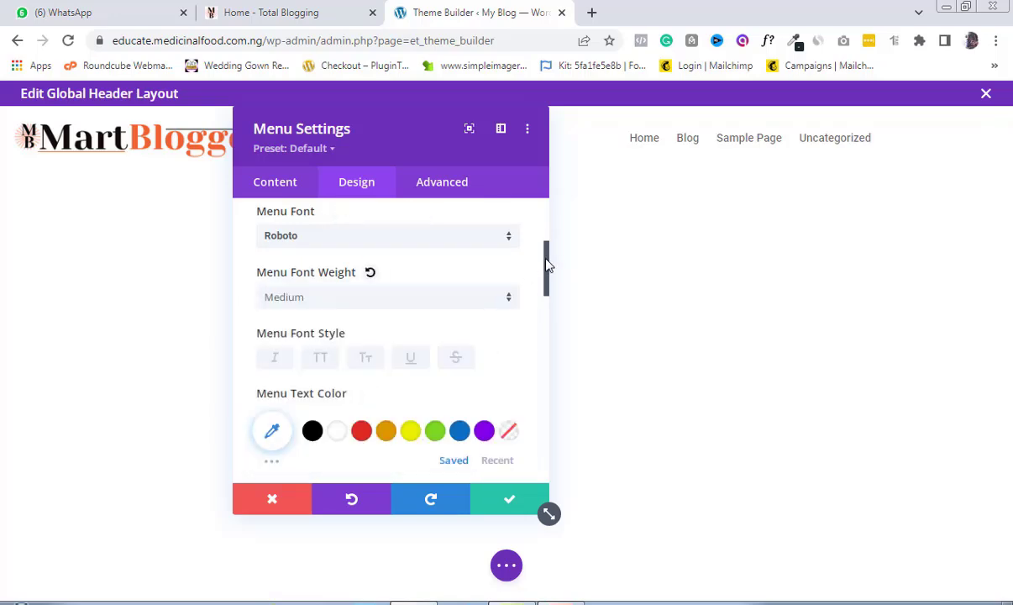
- Check the menu text color on the MartBlogger site and set the Menu module's text color to black
drag(546, 265, 546, 282)
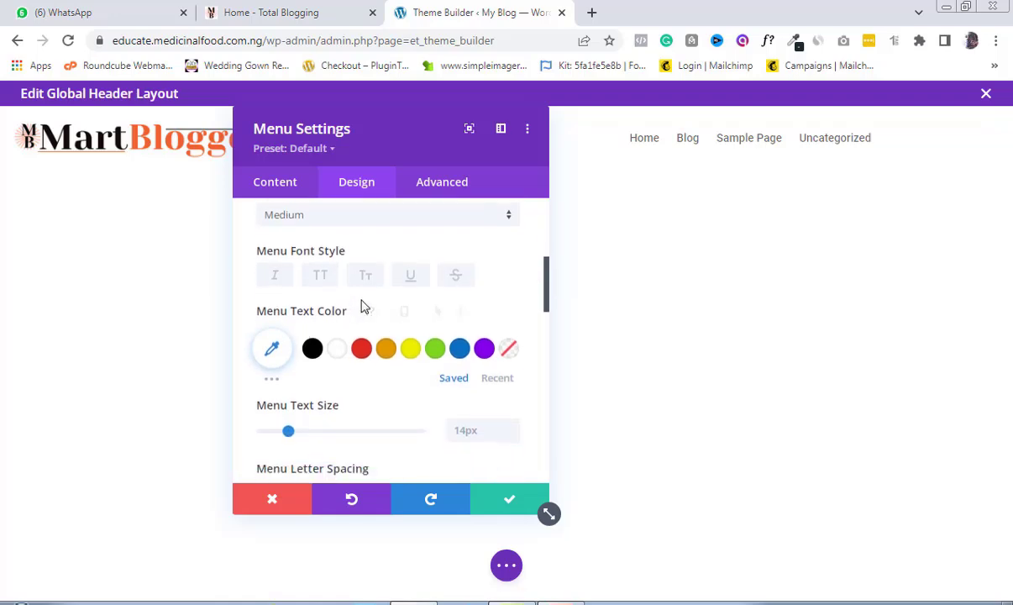
click(318, 10)
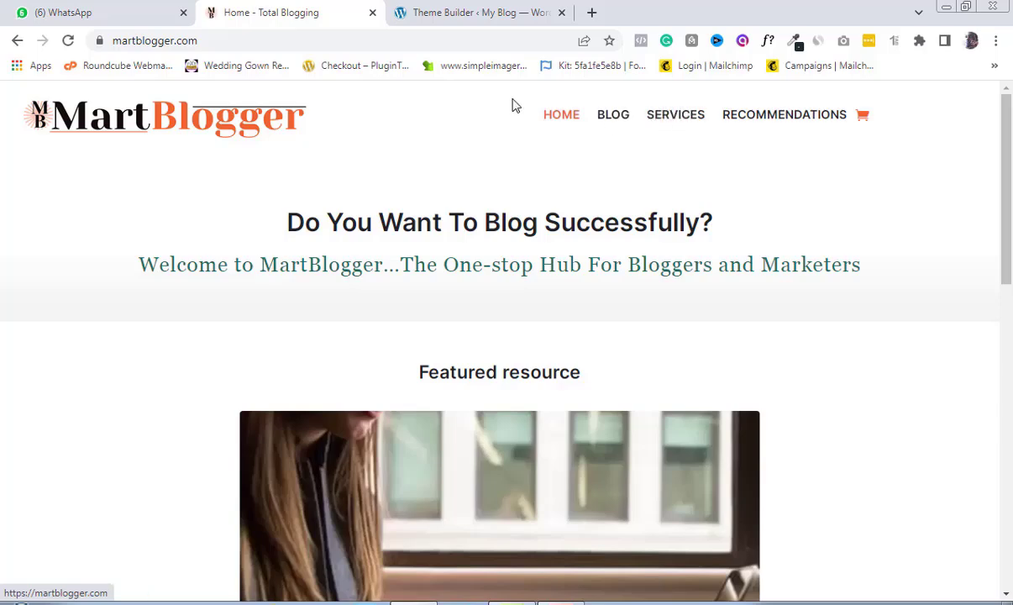
click(439, 14)
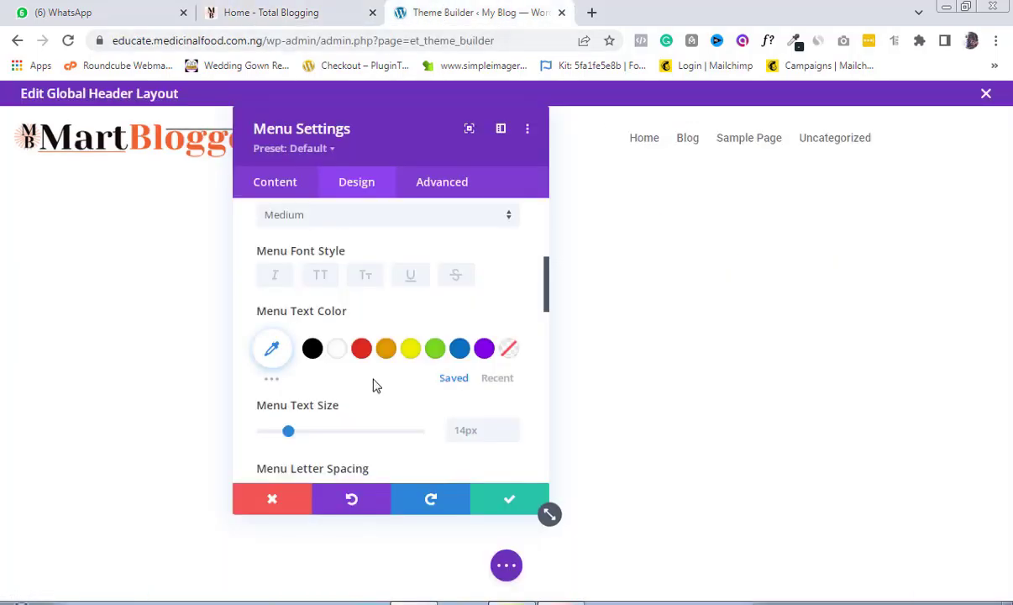
click(312, 349)
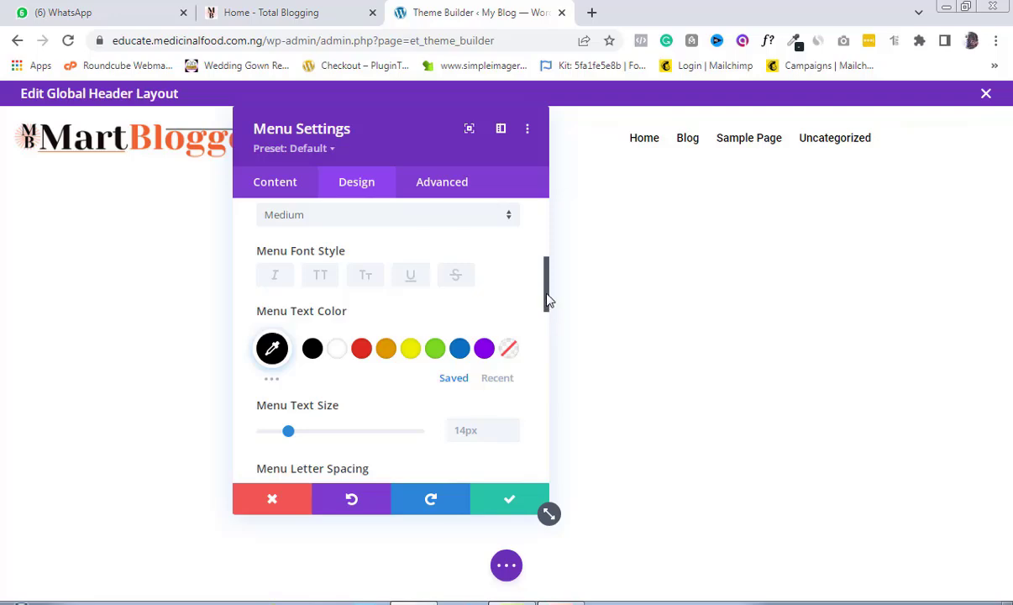
- Enable responsive values for the Menu Text Size and set the desktop size to 20px
drag(548, 295, 548, 308)
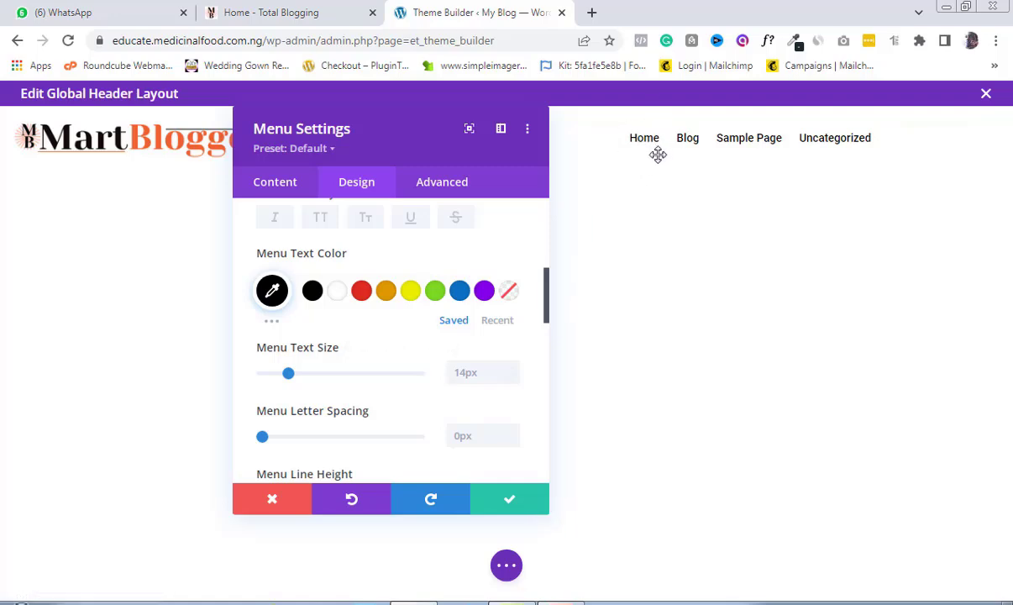
drag(421, 106, 291, 138)
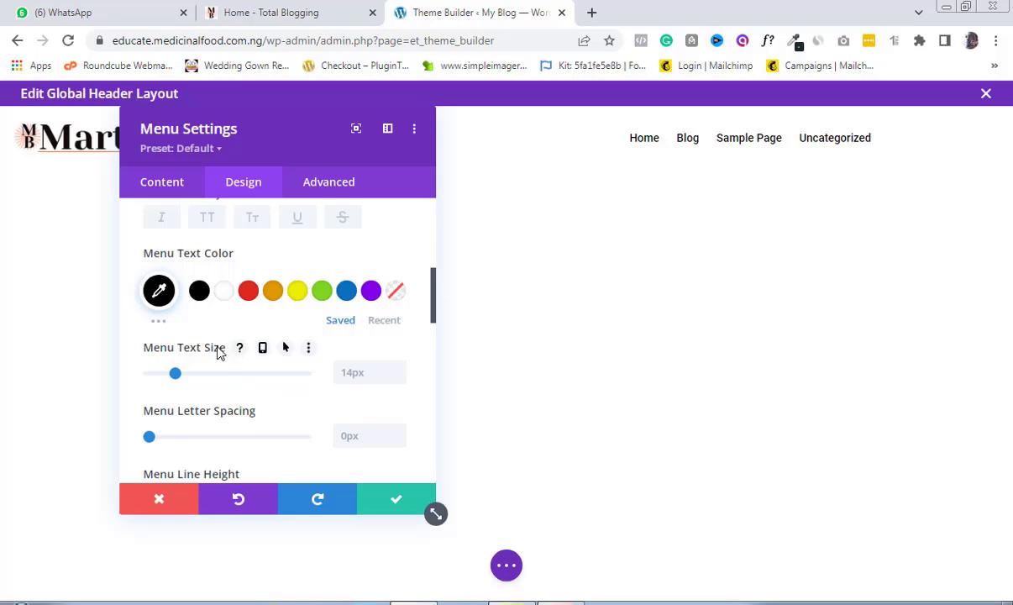
click(263, 349)
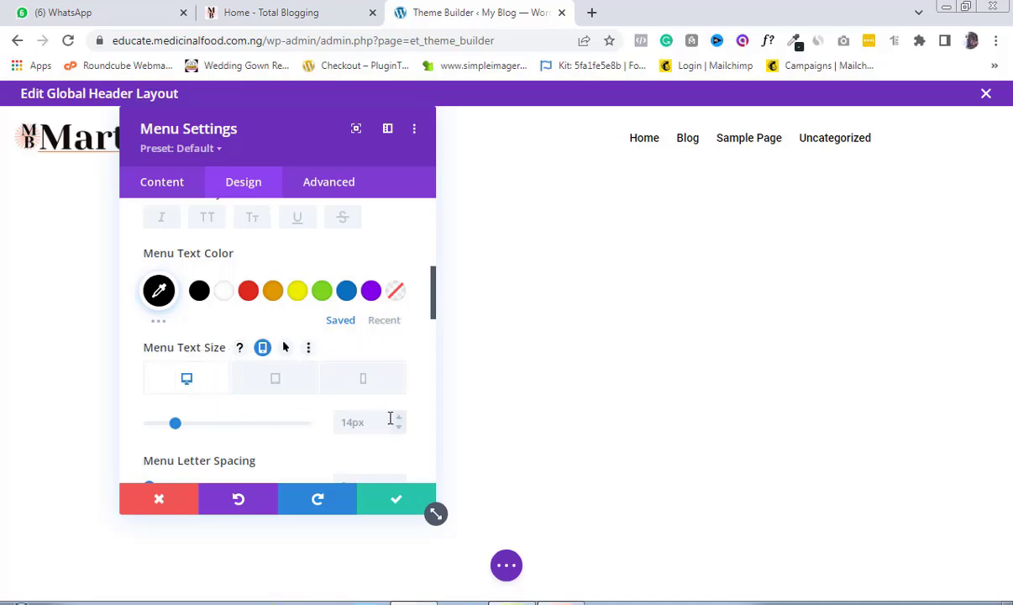
key(Up)
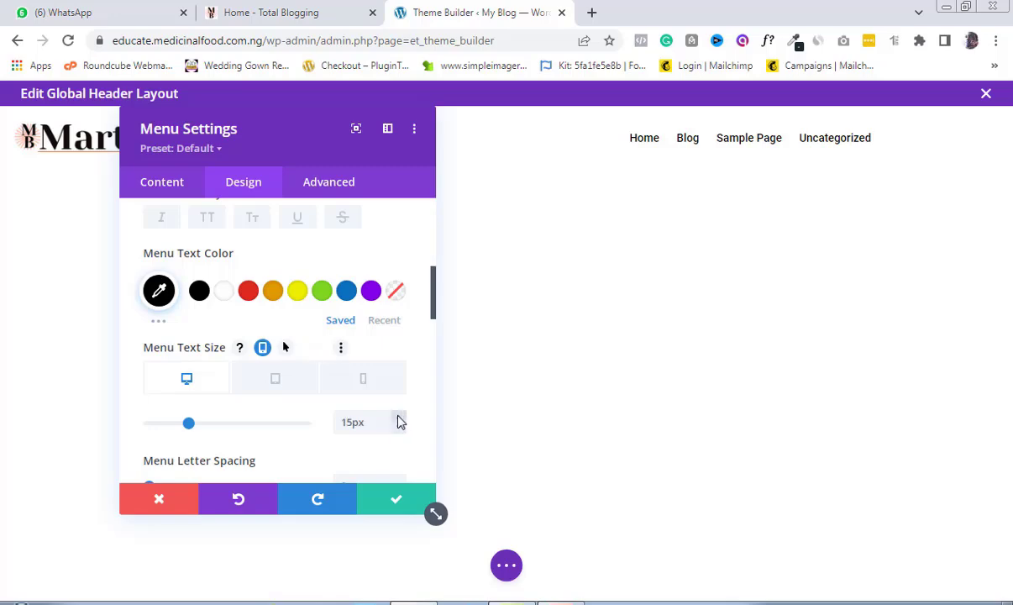
key(Up)
key(Up)
key(Up)
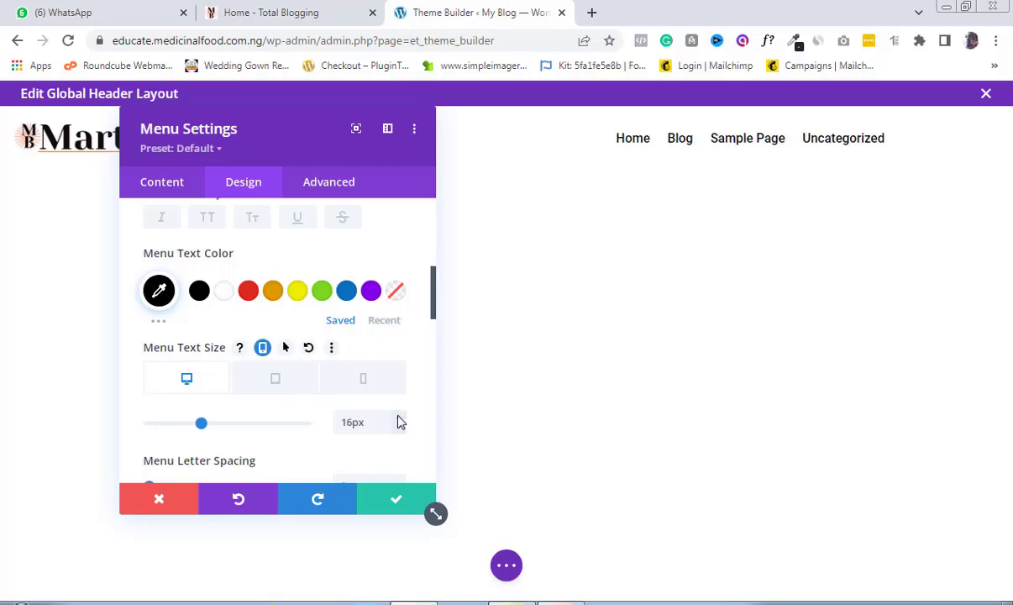
key(Up)
key(Up)
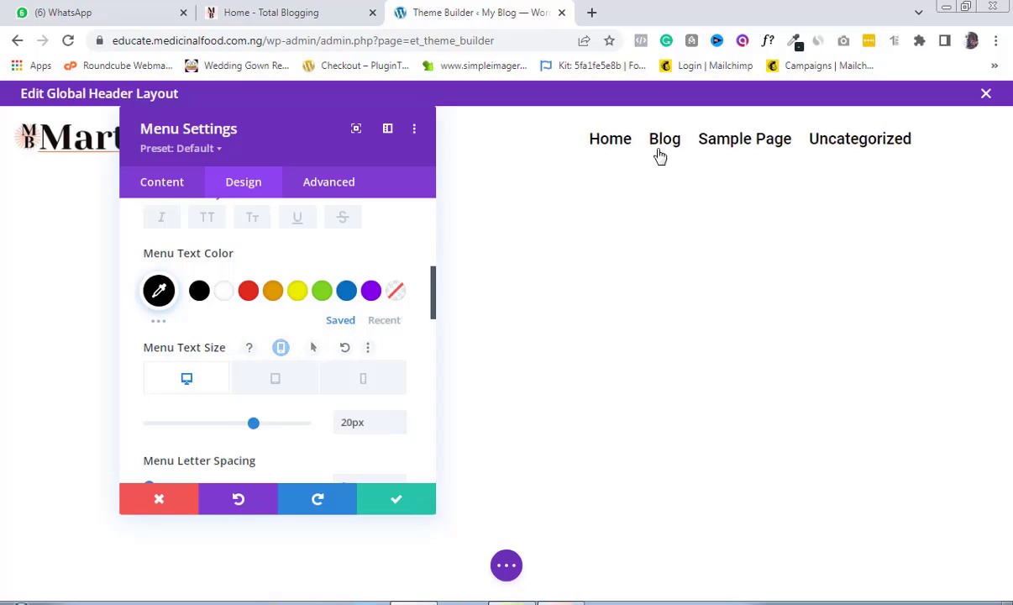
- Preview the tablet layout with the menu text size at 20px and expand the hamburger menu to examine its links
click(273, 385)
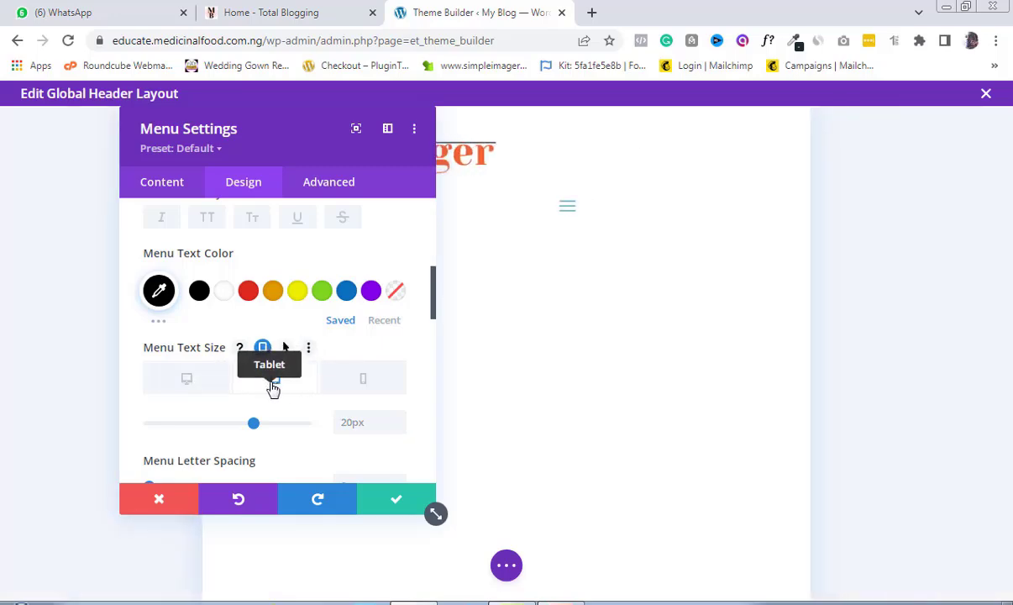
drag(277, 127, 832, 110)
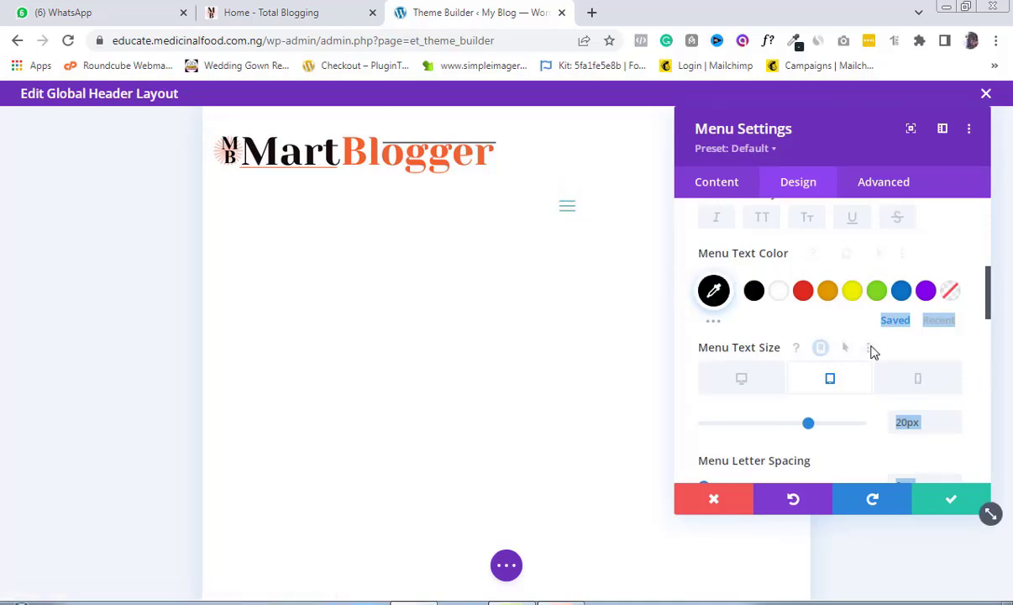
click(956, 418)
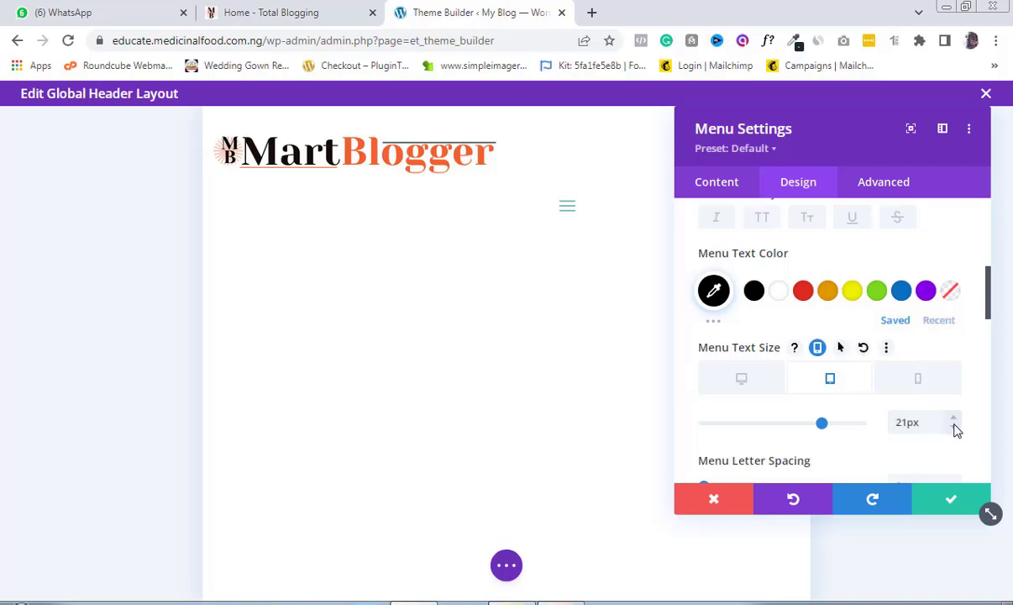
click(956, 430)
click(565, 210)
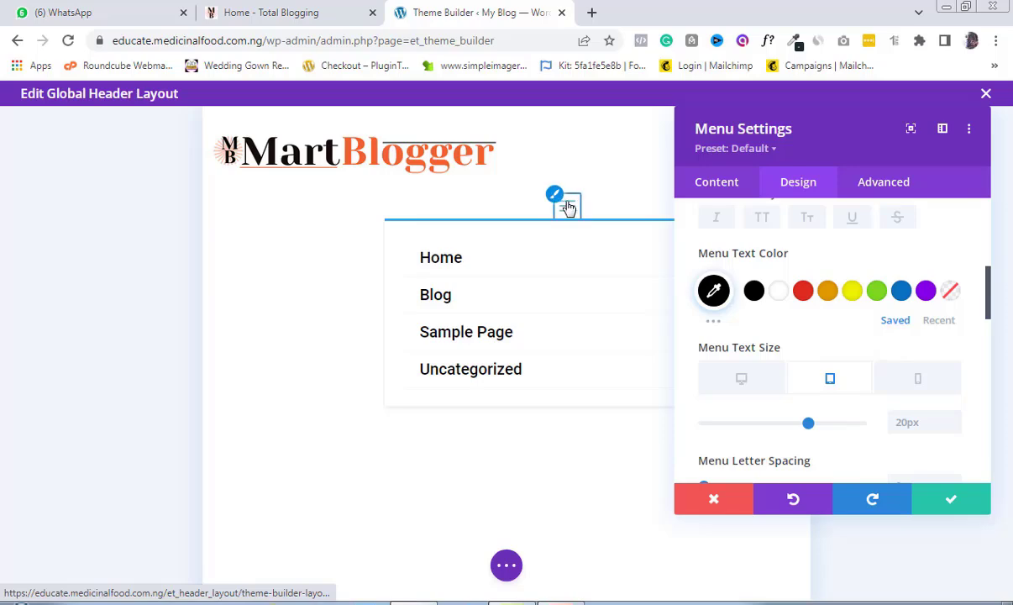
- Inspect the MartBlogger home page in the developer tools and resize its viewport to examine how the header responds at different widths
click(294, 11)
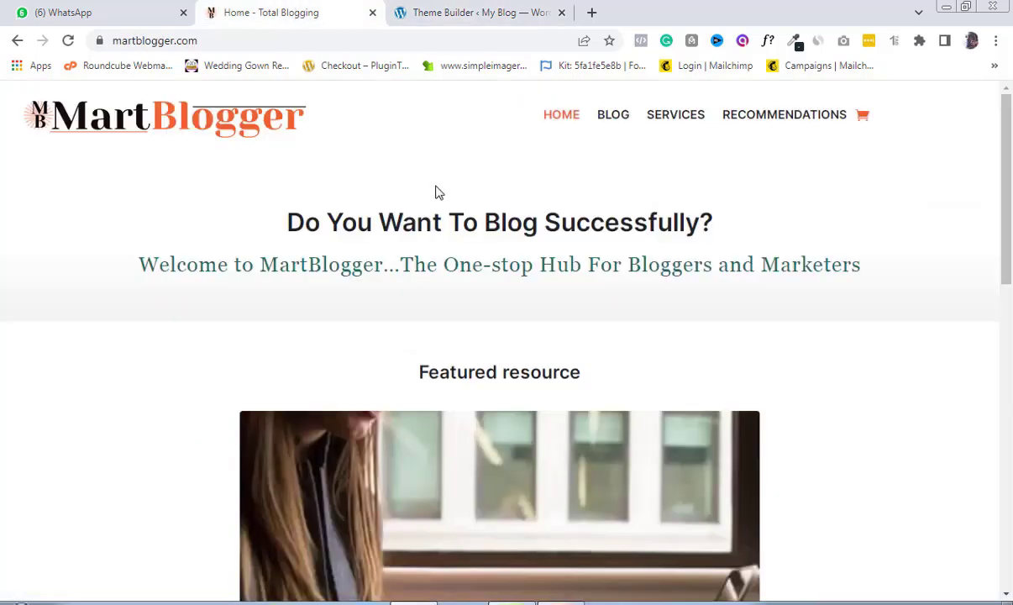
right_click(586, 347)
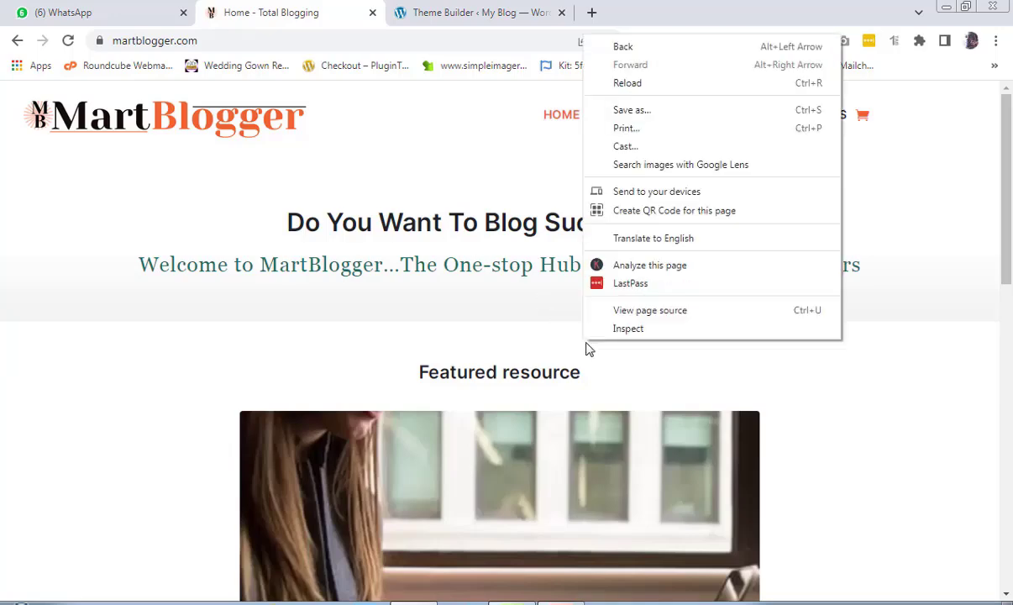
click(634, 311)
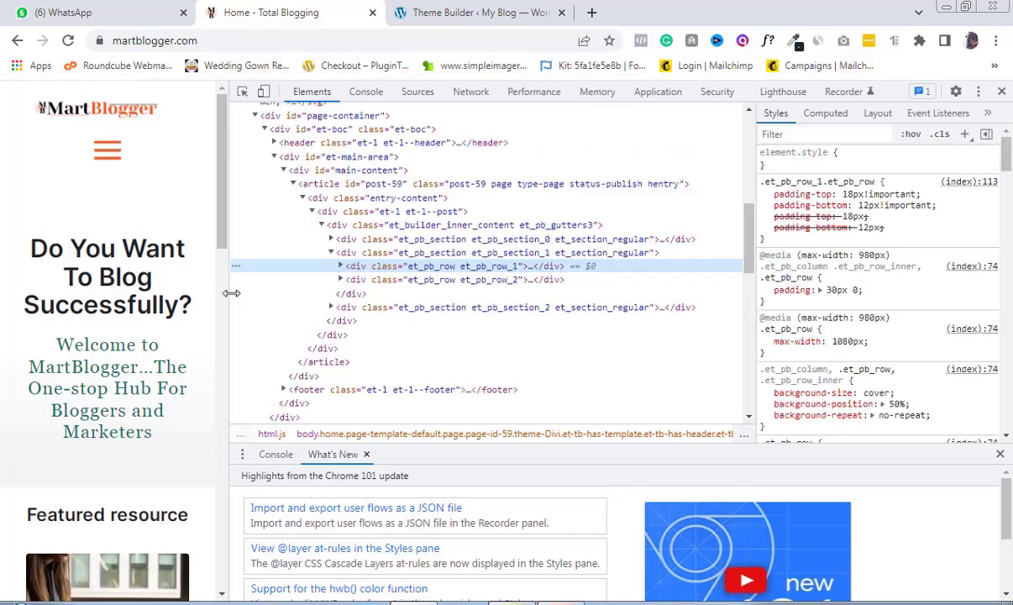
drag(232, 294, 459, 293)
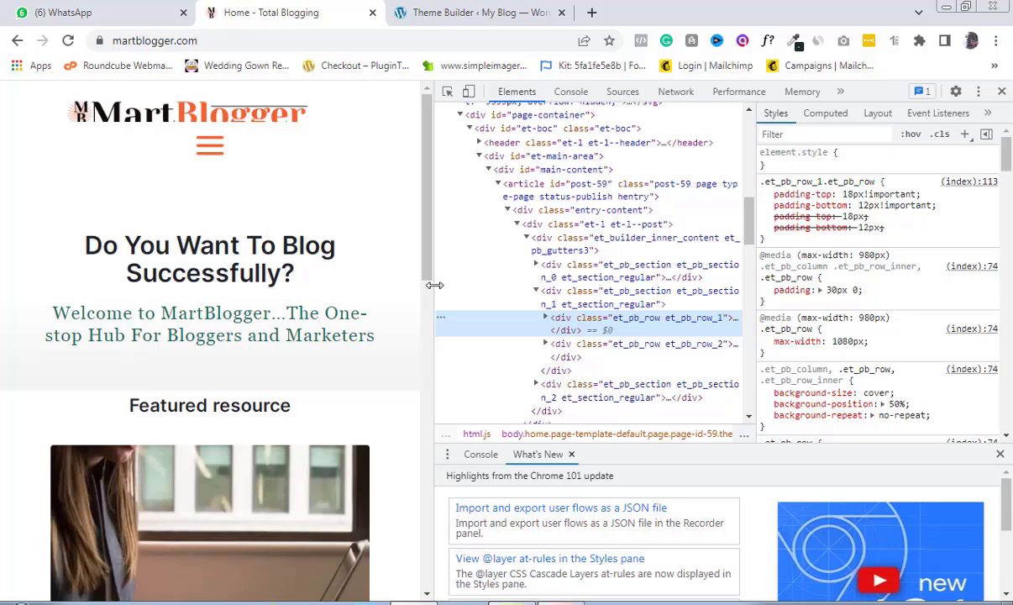
drag(435, 286, 258, 266)
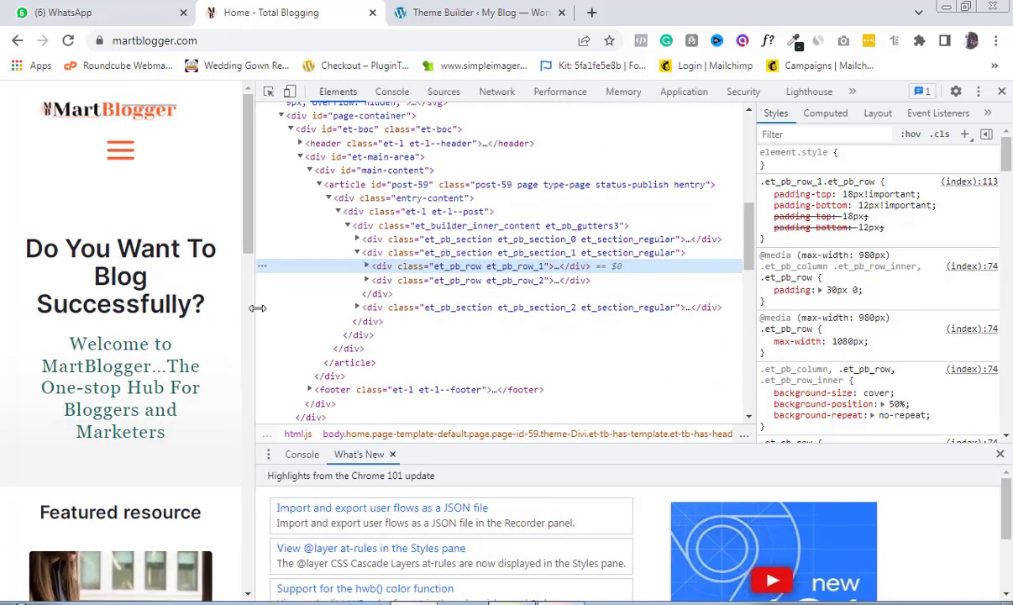
drag(308, 307, 915, 237)
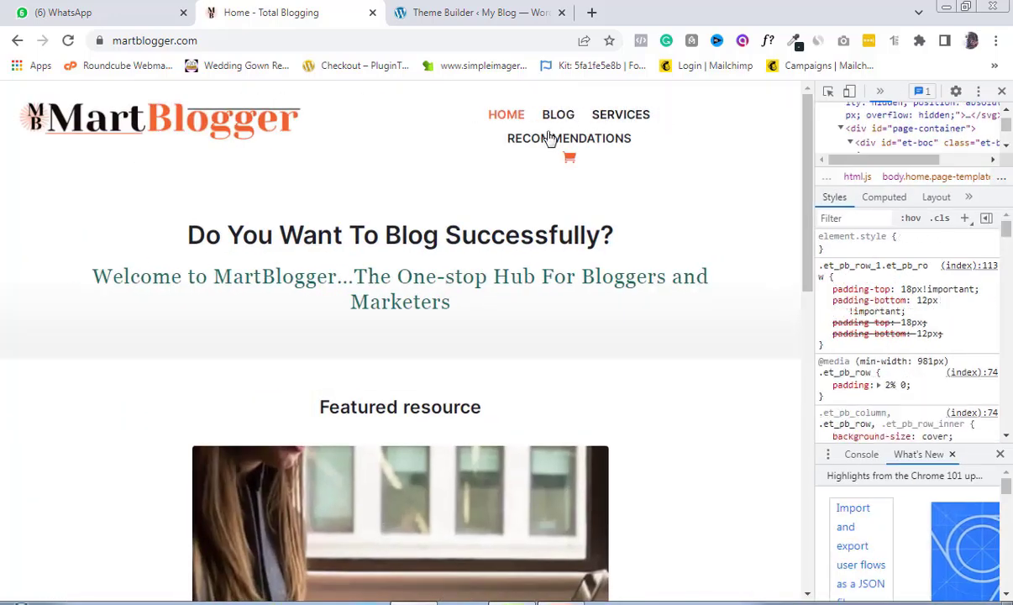
- Return to the Divi Theme Builder, set the tablet Menu Text Size to 18px and collapse the hamburger menu preview
click(464, 12)
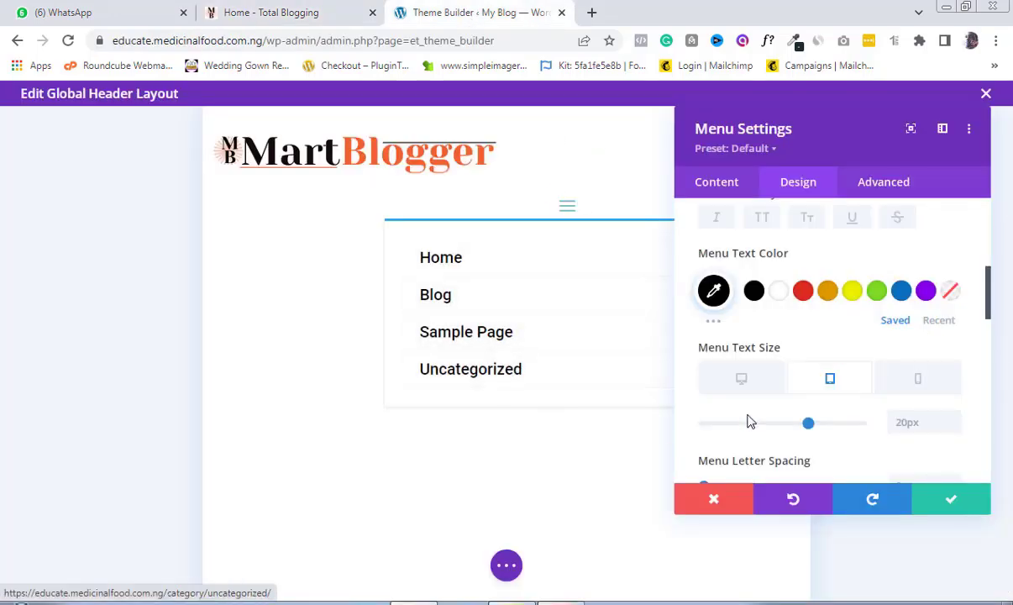
click(954, 428)
click(954, 428)
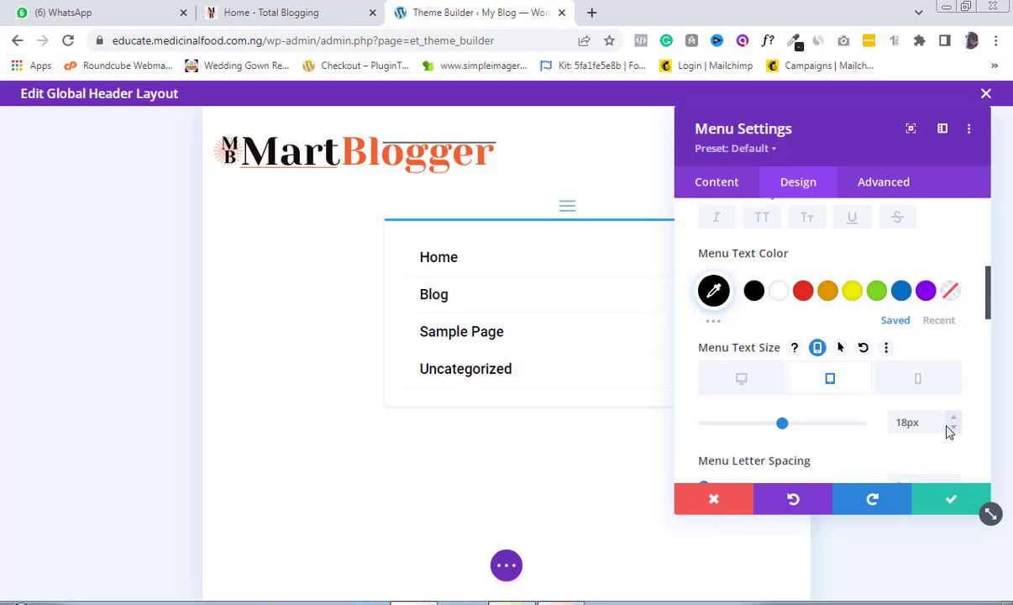
click(568, 206)
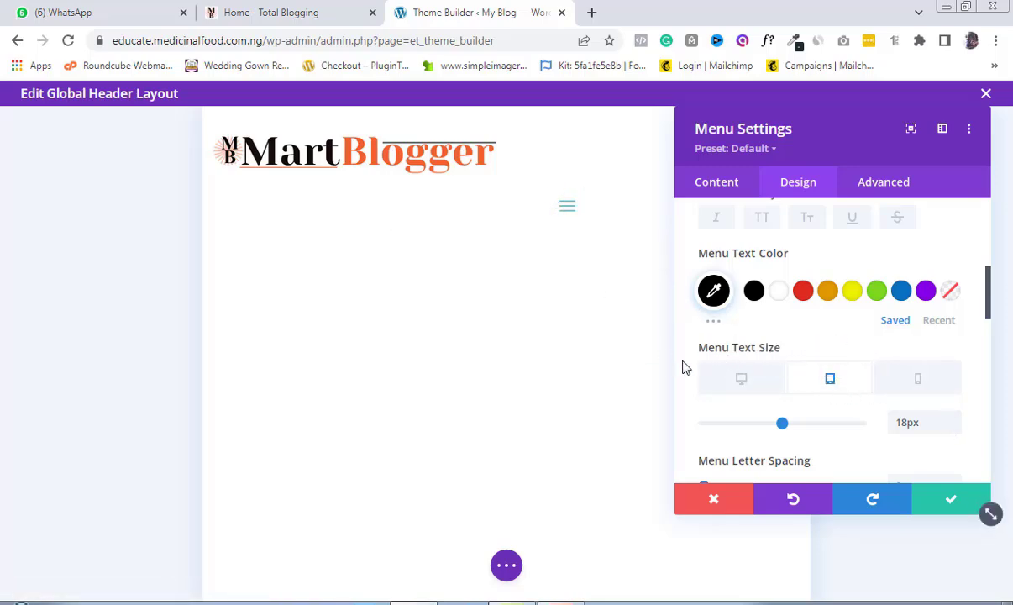
- Set the phone Menu Text Size to 17px, checking it in the expanded hamburger menu, and save the Menu module settings
click(916, 383)
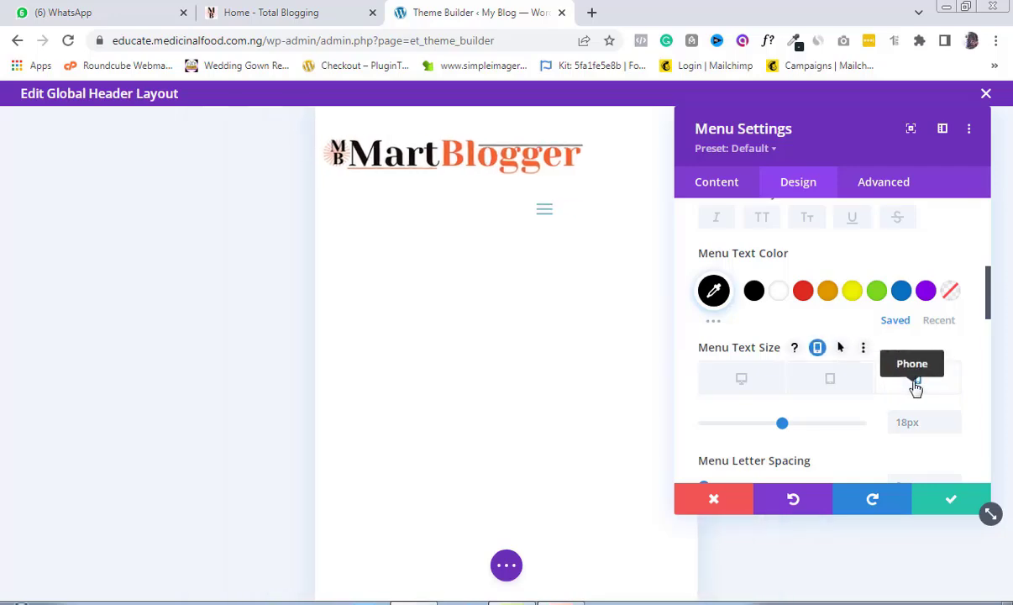
click(544, 216)
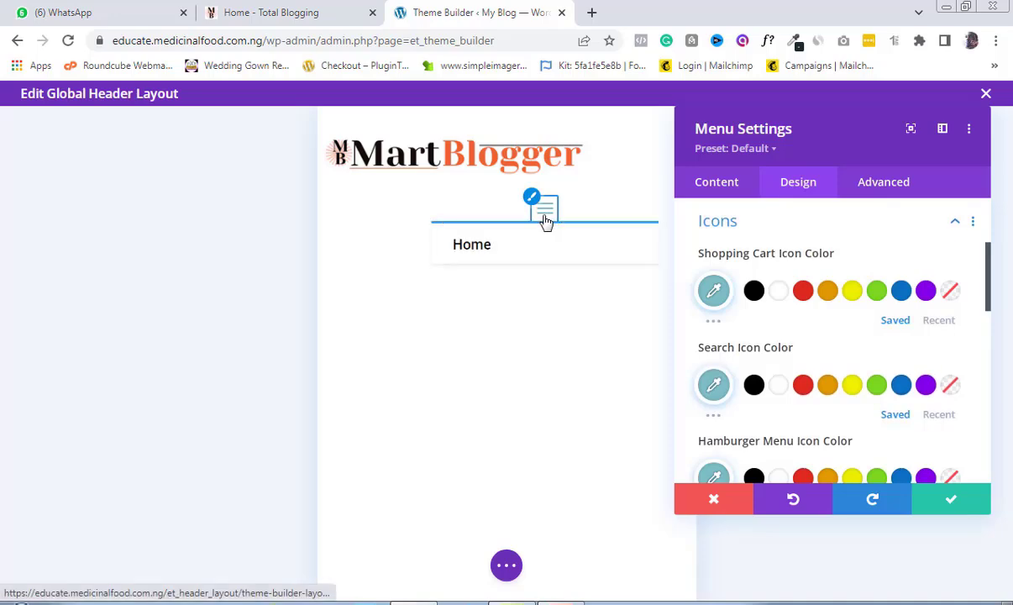
scroll(939, 309, down, 5)
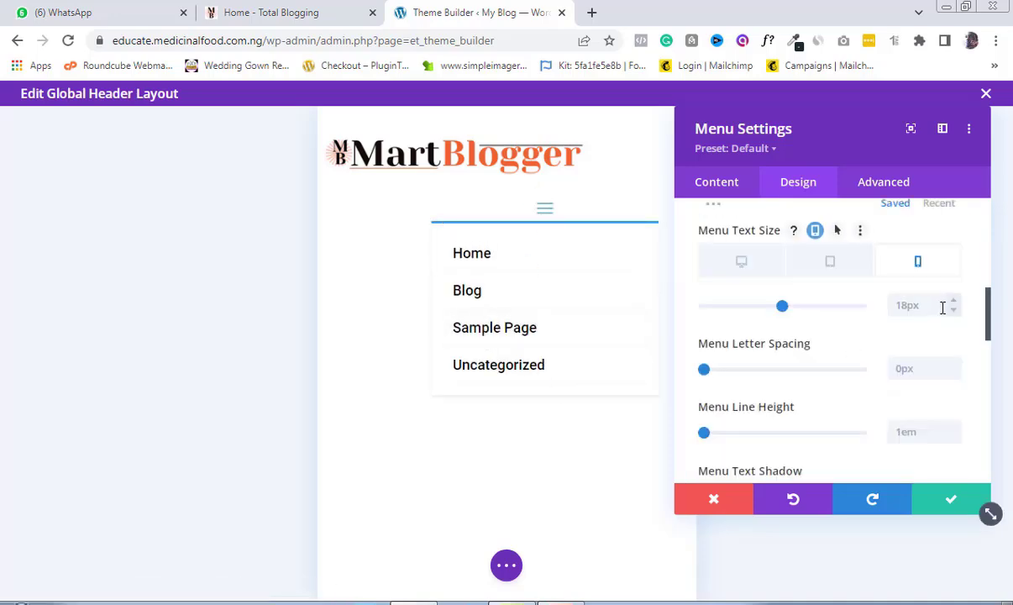
click(957, 303)
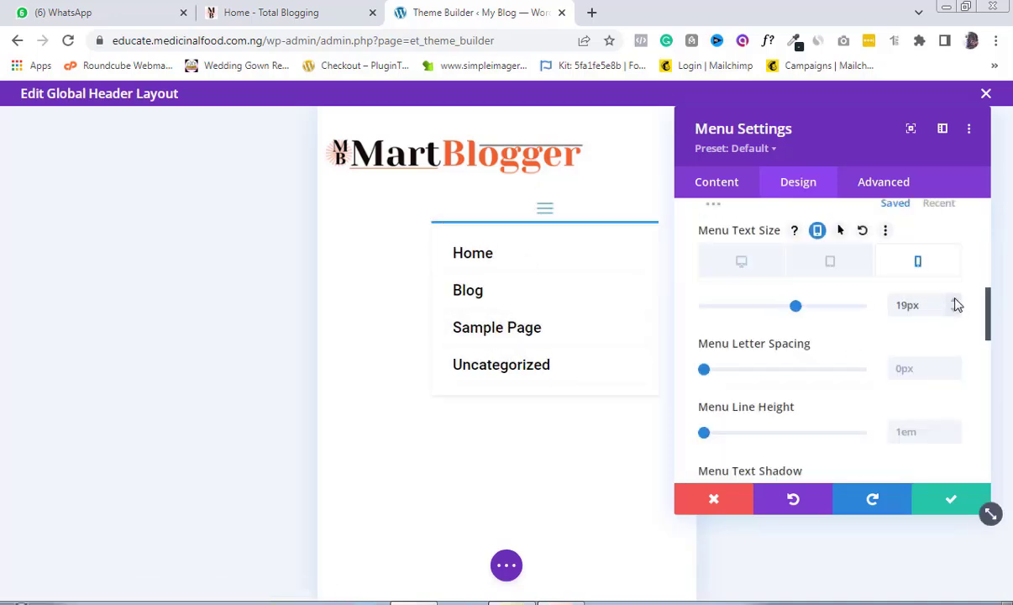
click(956, 313)
click(956, 313)
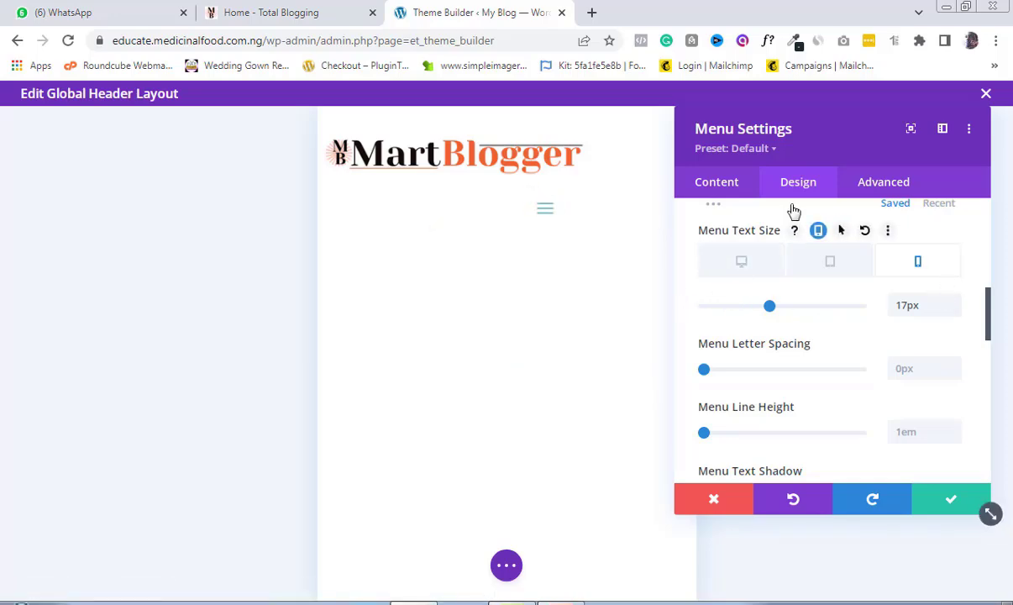
click(949, 498)
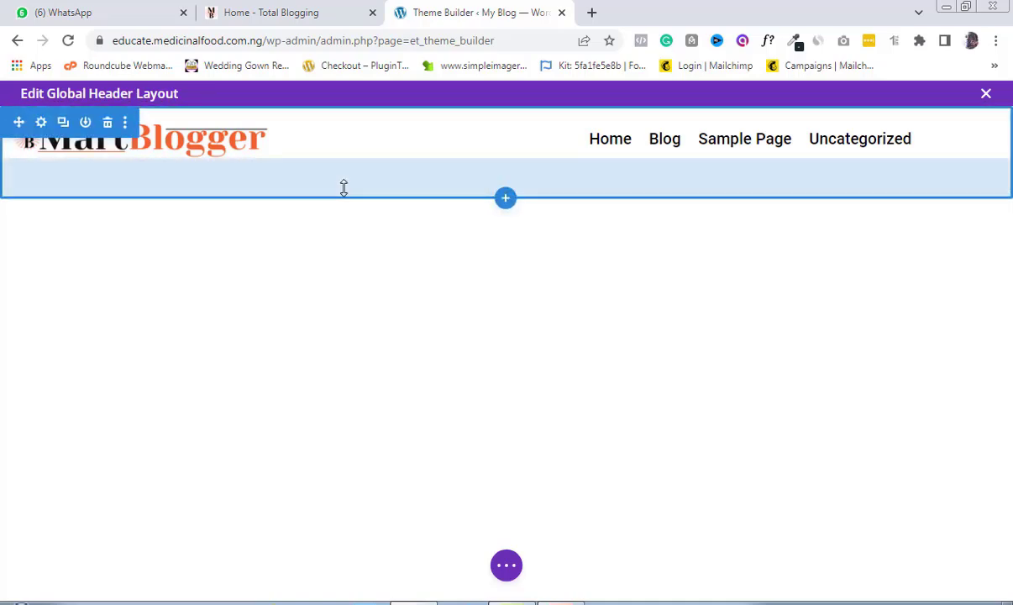
- Close the developer tools on the MartBlogger site and compare its full-width header with the one in the Theme Builder
click(290, 14)
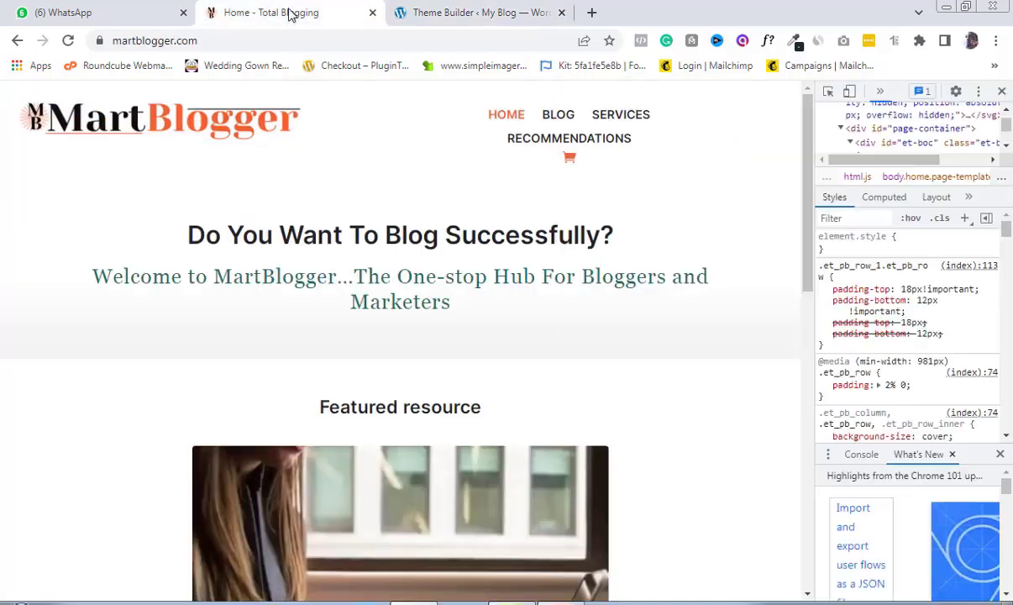
click(1001, 93)
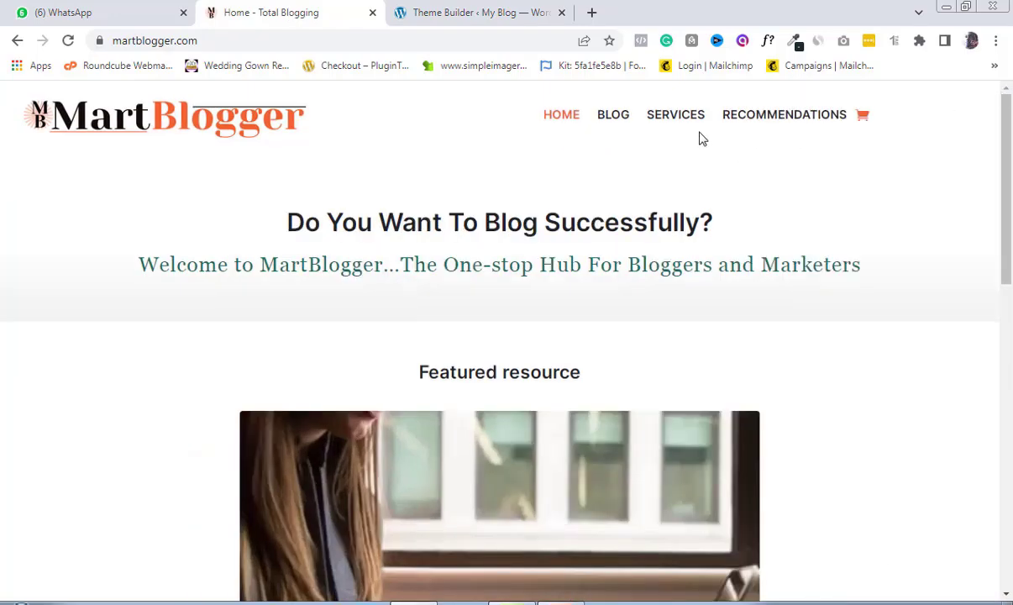
click(417, 11)
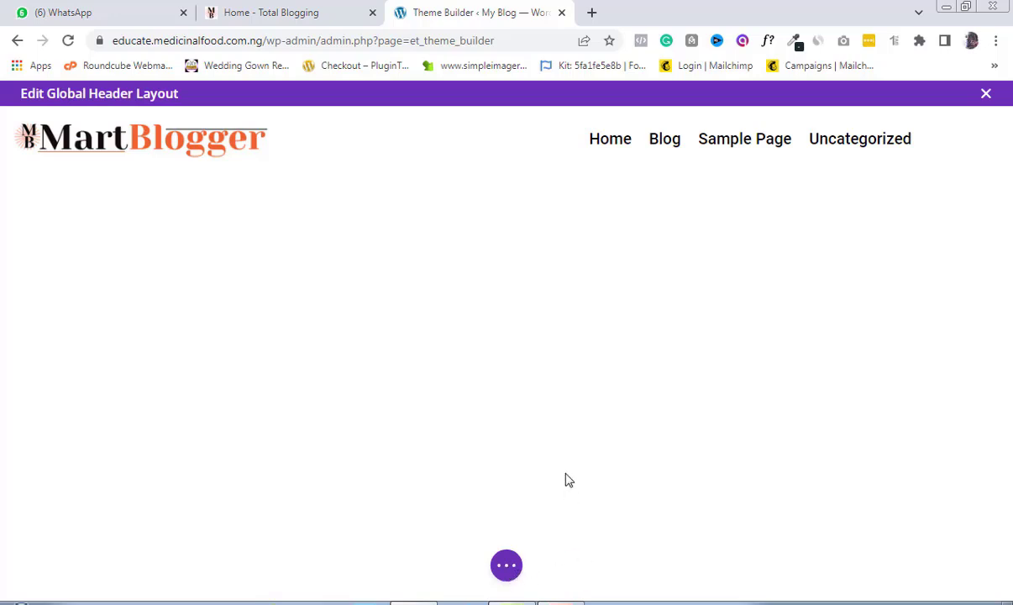
- Switch the header layout to phone view and set the Menu module's Hamburger Menu Icon Color to red
click(507, 567)
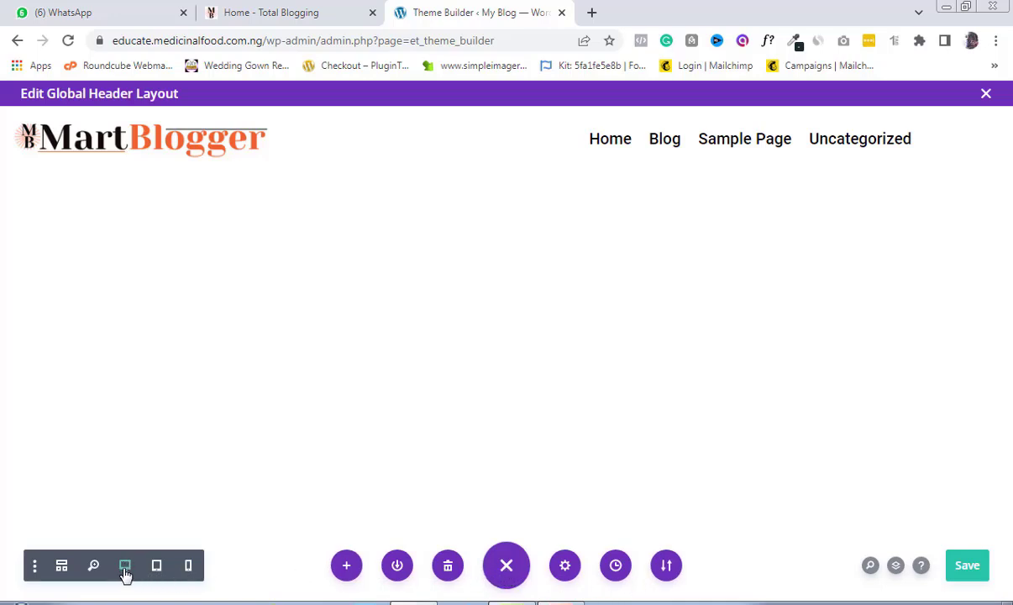
click(188, 566)
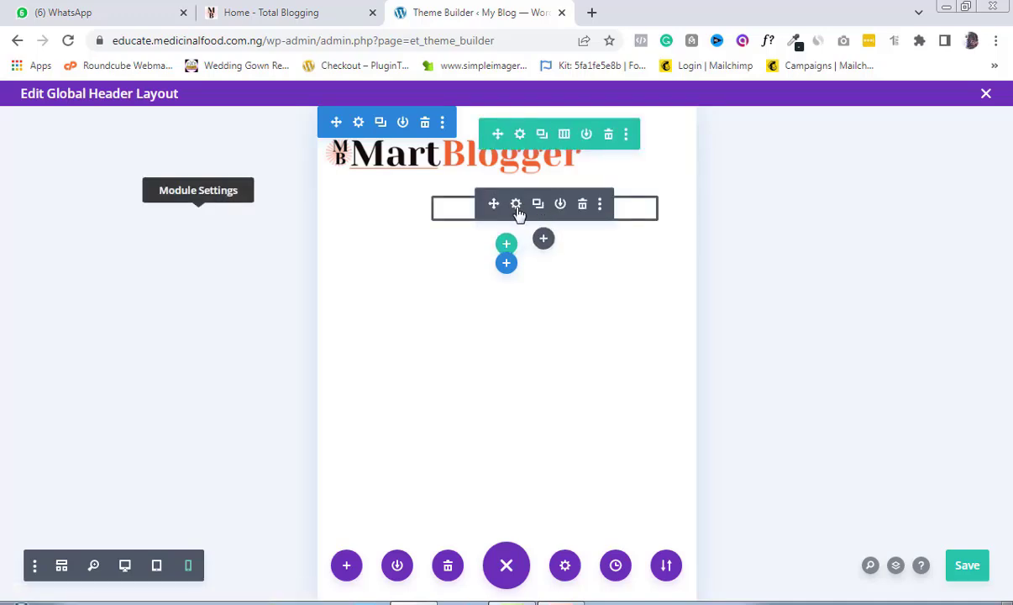
click(516, 204)
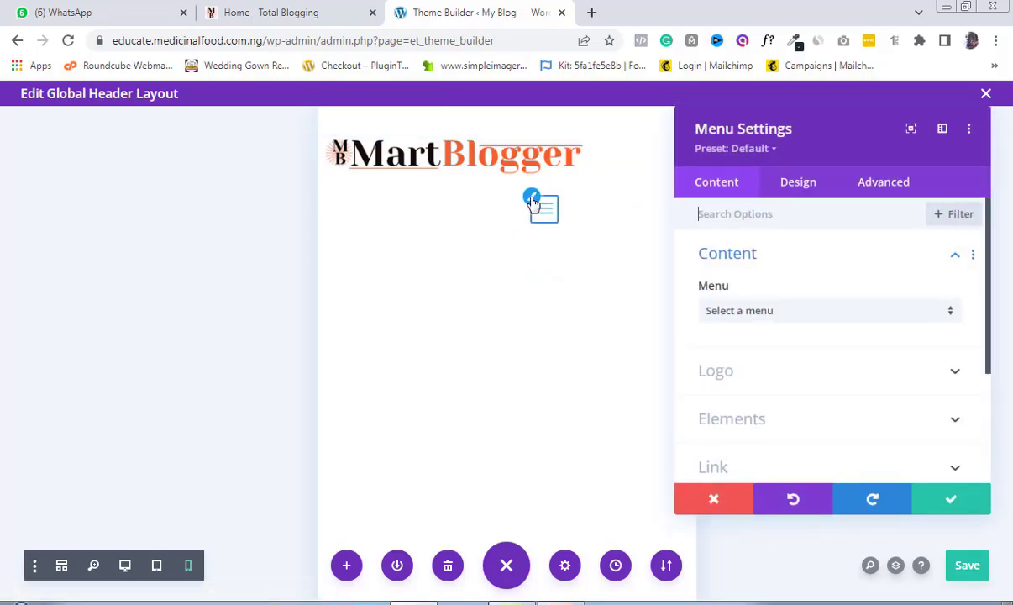
click(533, 200)
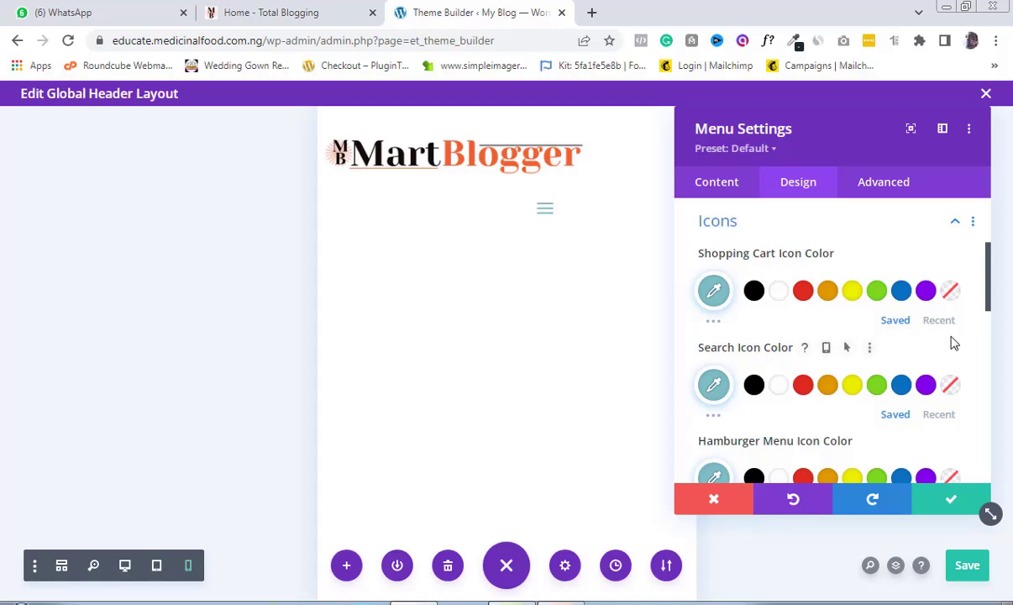
drag(989, 257, 982, 289)
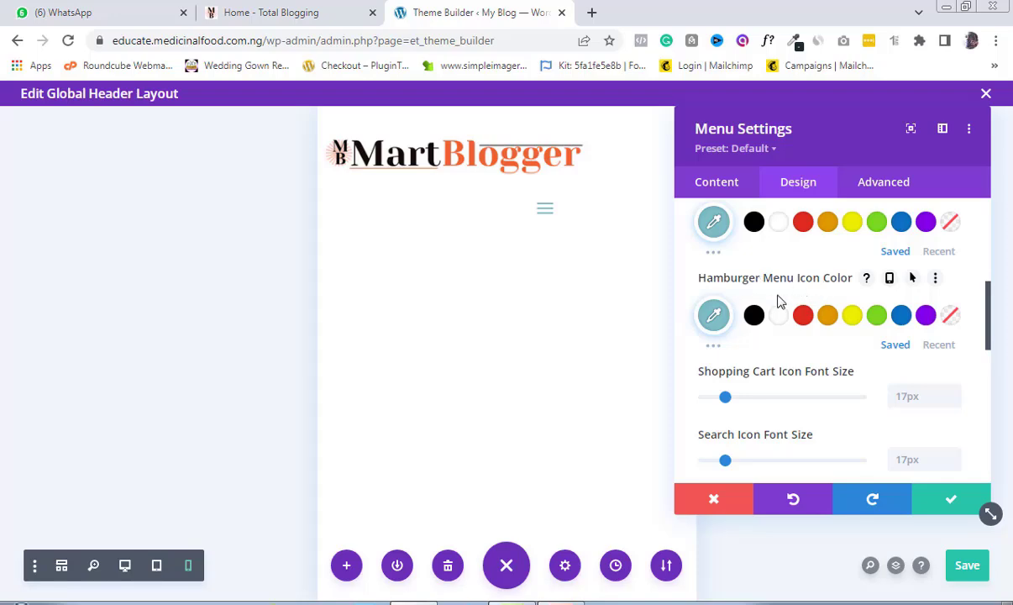
click(803, 316)
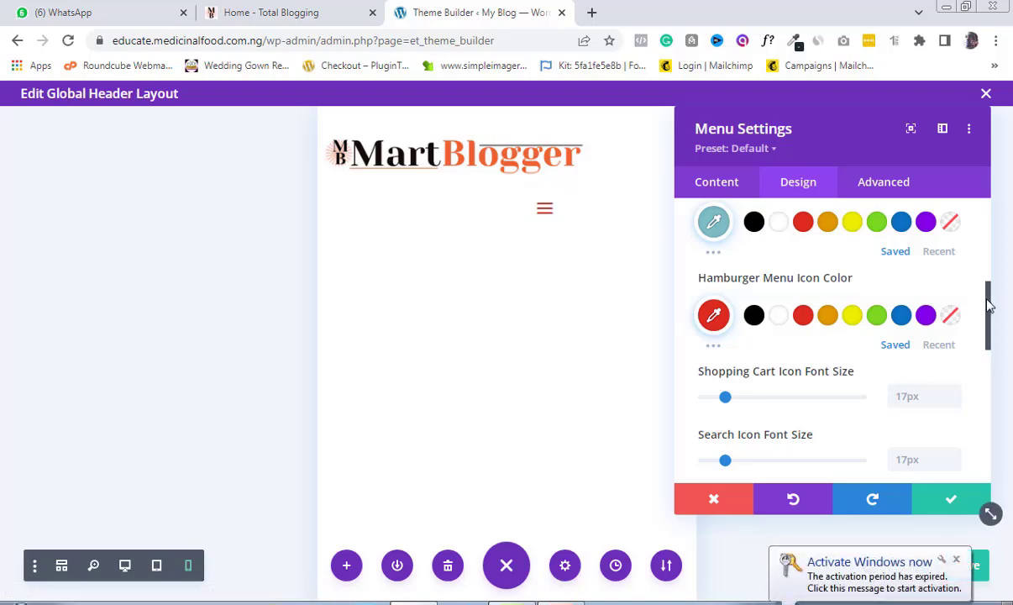
- Set the Hamburger Menu Icon Font Size to 35px
drag(989, 308, 982, 363)
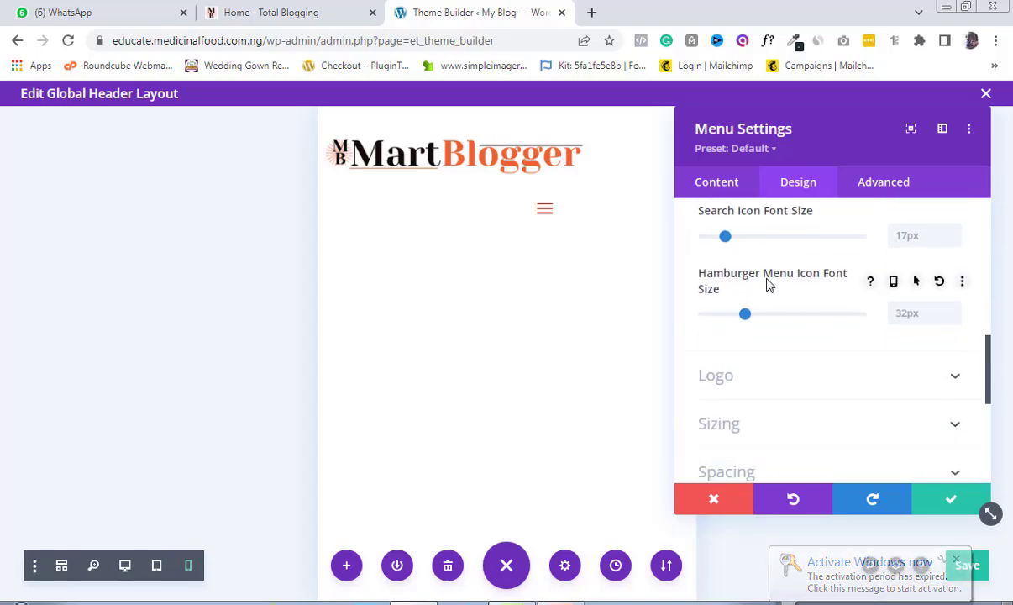
click(955, 308)
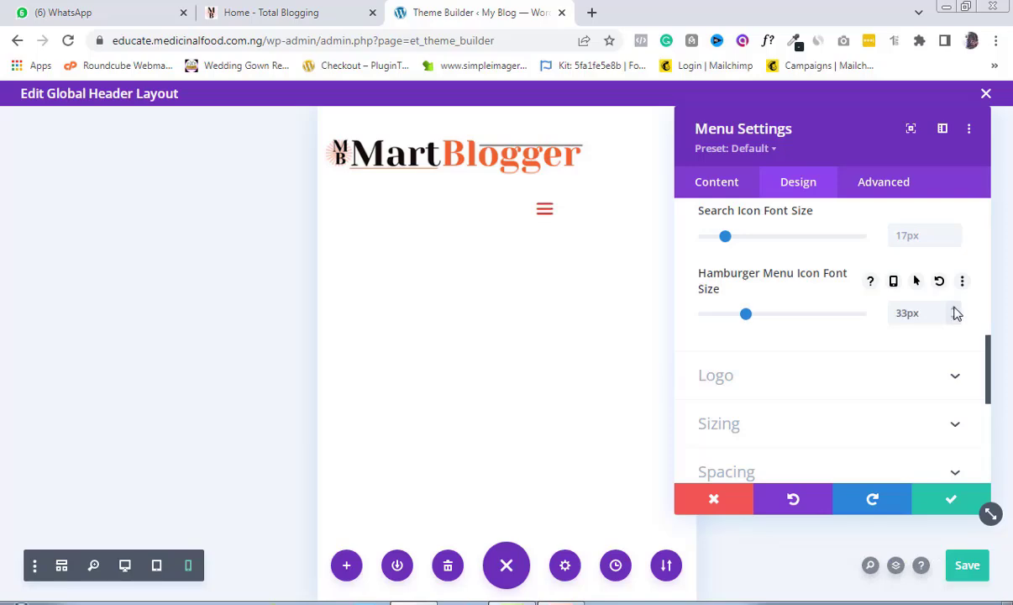
click(954, 308)
click(954, 308)
- Enable responsive values for the Hamburger Menu Icon Font Size and set the phone size to 45px
click(894, 282)
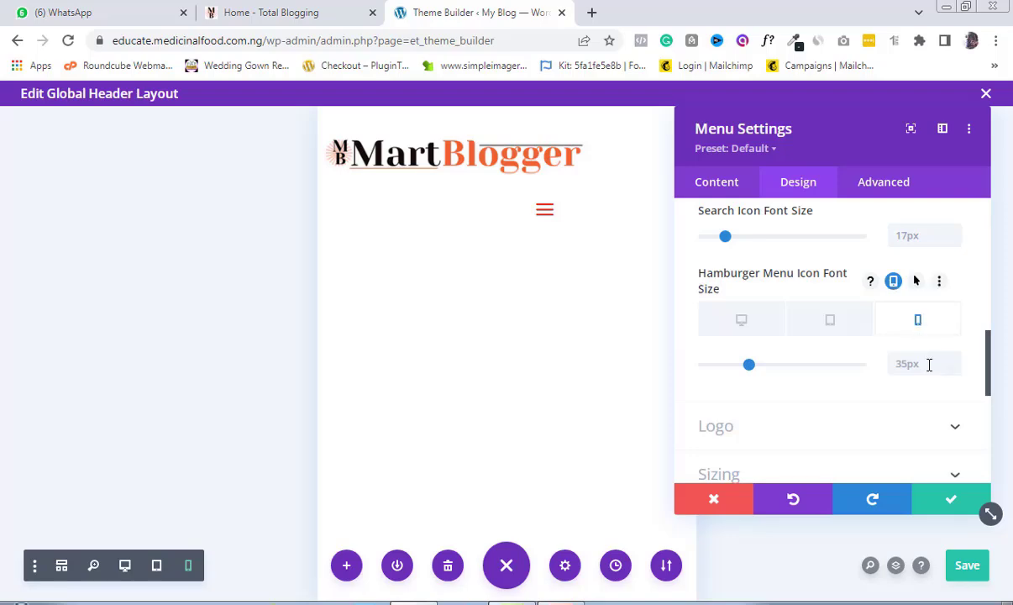
click(955, 360)
click(954, 360)
click(955, 359)
click(955, 359)
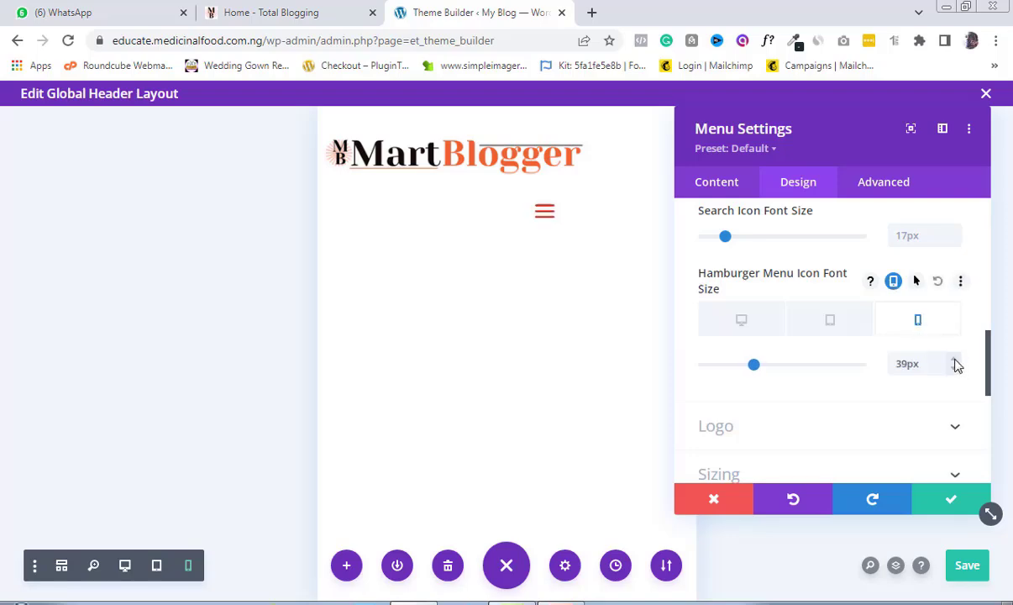
click(955, 360)
click(955, 360)
click(955, 360)
click(954, 360)
click(955, 361)
click(955, 361)
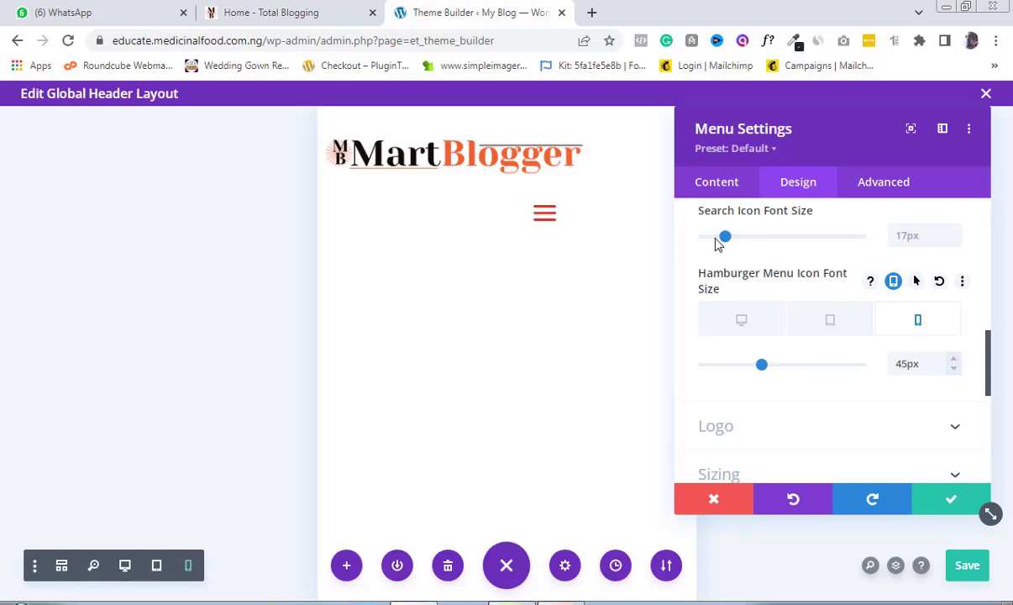
- Set the Menu module's alignment to center in its sizing options
drag(773, 118, 771, 171)
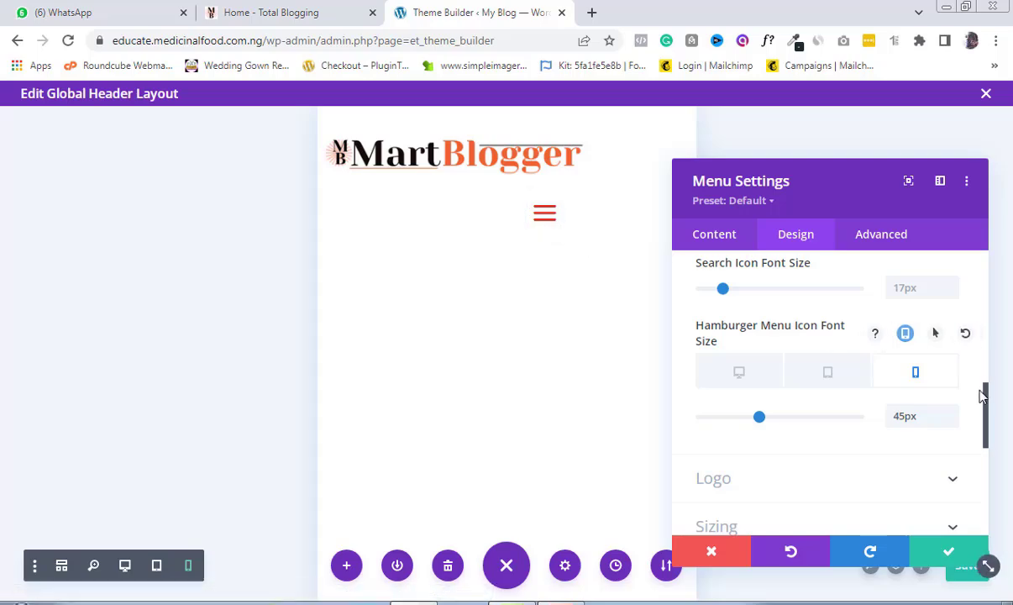
drag(988, 405, 982, 382)
scroll(758, 399, down, 3)
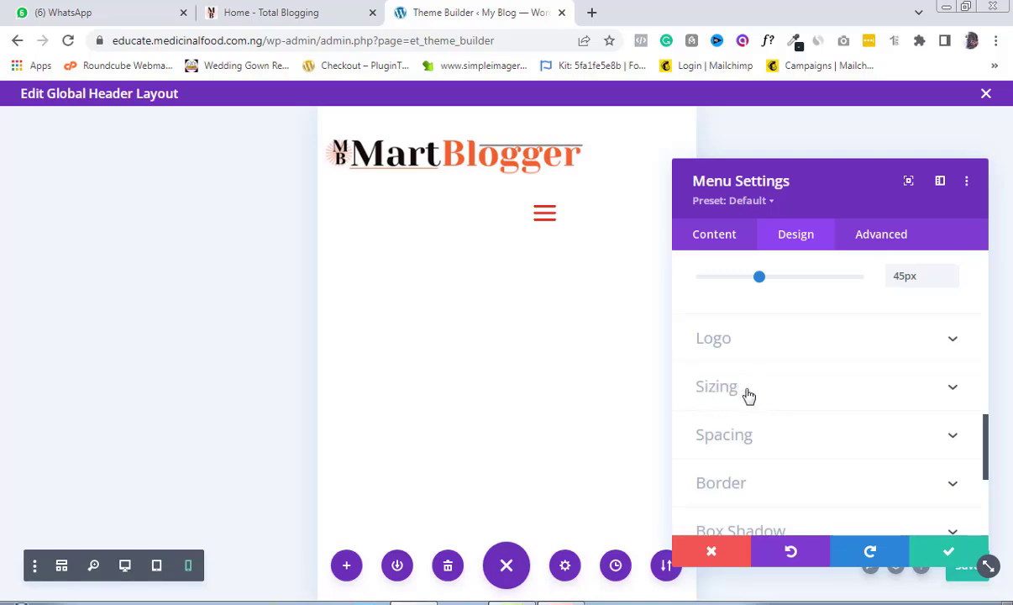
click(954, 392)
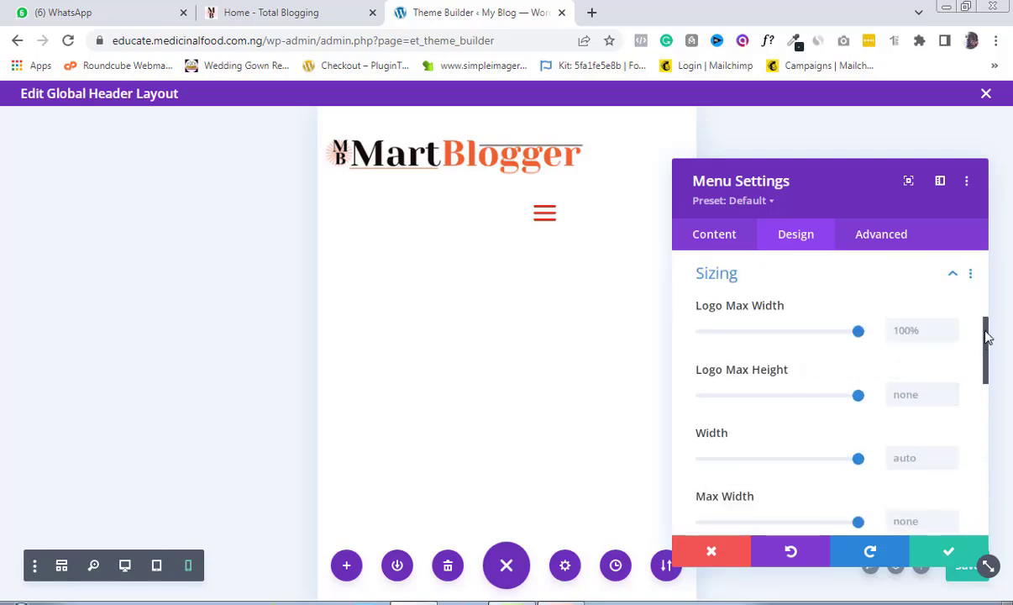
drag(989, 337, 983, 392)
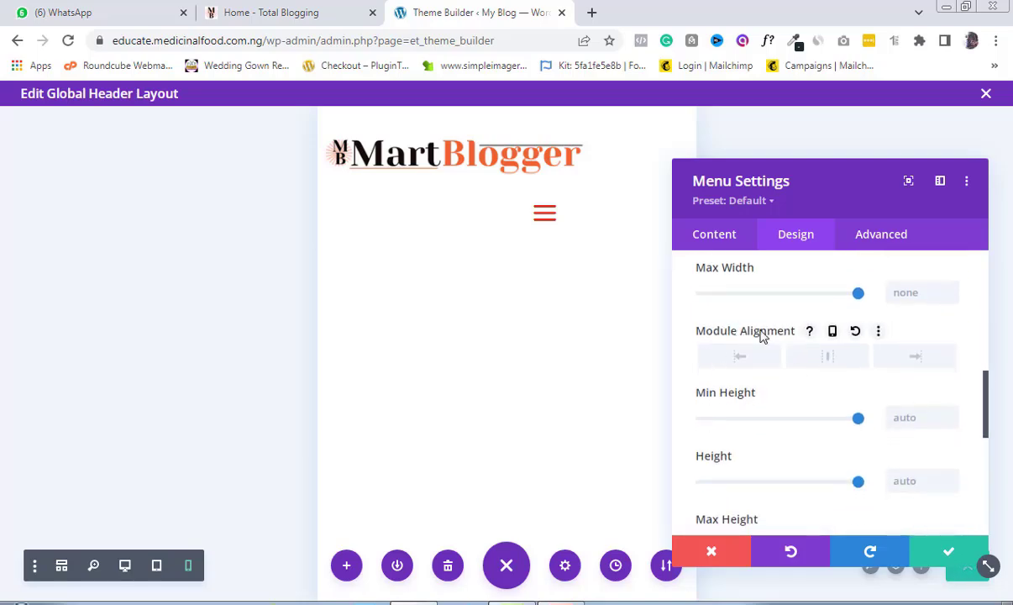
click(828, 359)
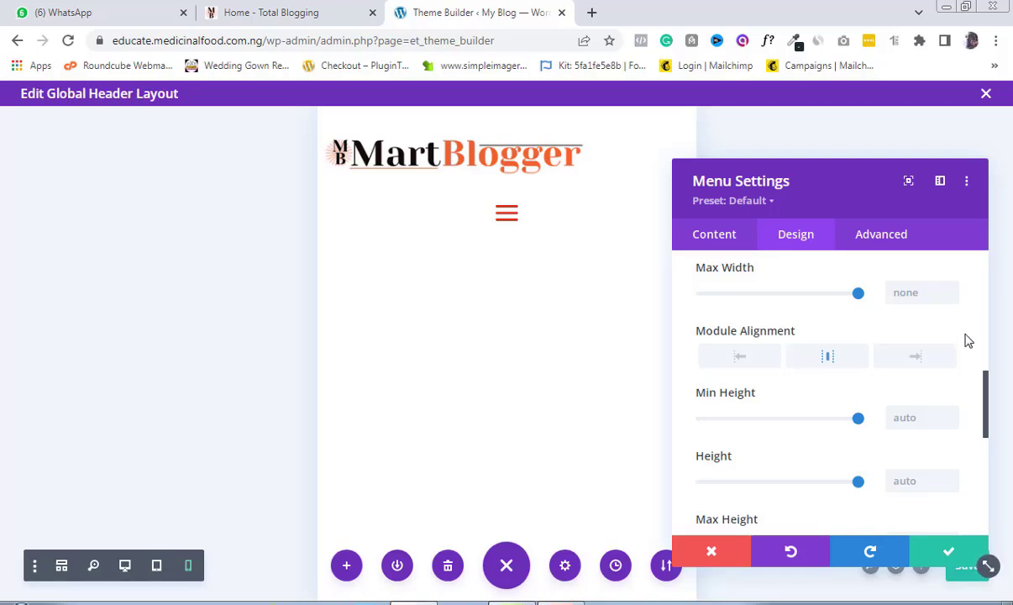
- Set the Menu module's top margin to -6vw in its spacing options
scroll(975, 391, down, 3)
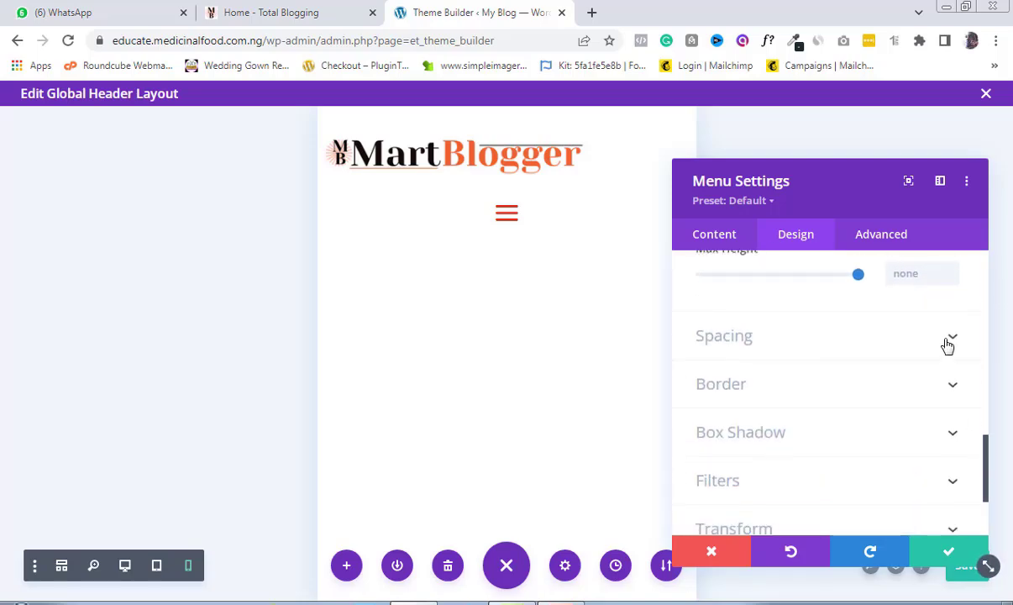
click(951, 338)
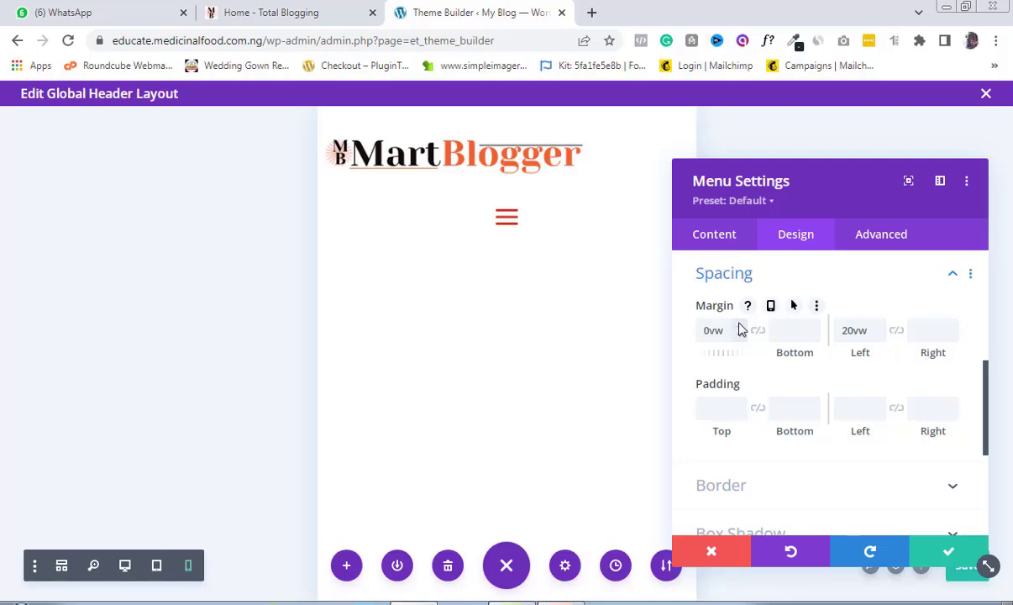
click(742, 337)
click(743, 339)
click(742, 337)
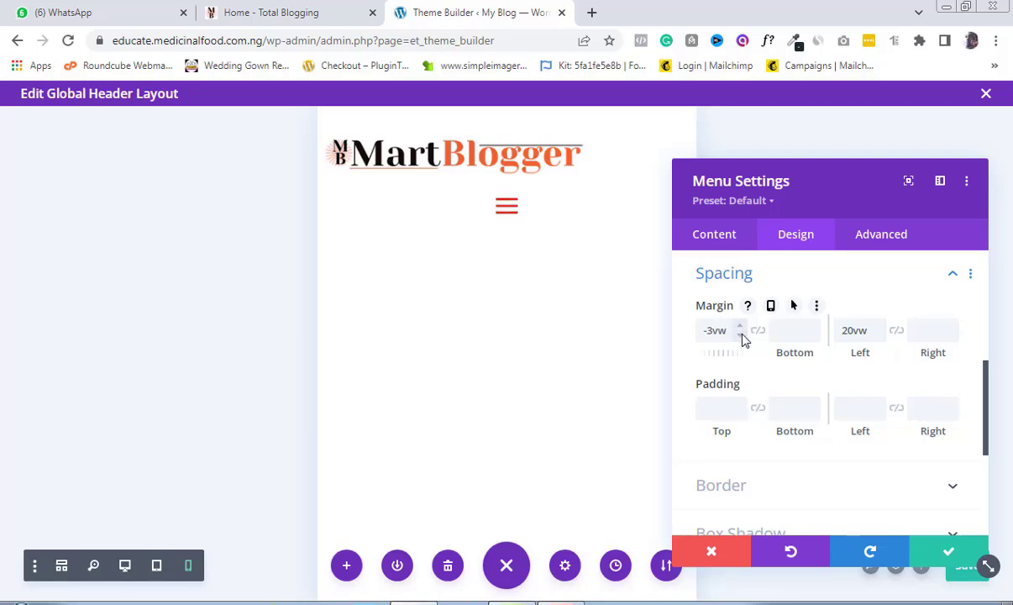
click(742, 336)
click(742, 337)
click(742, 337)
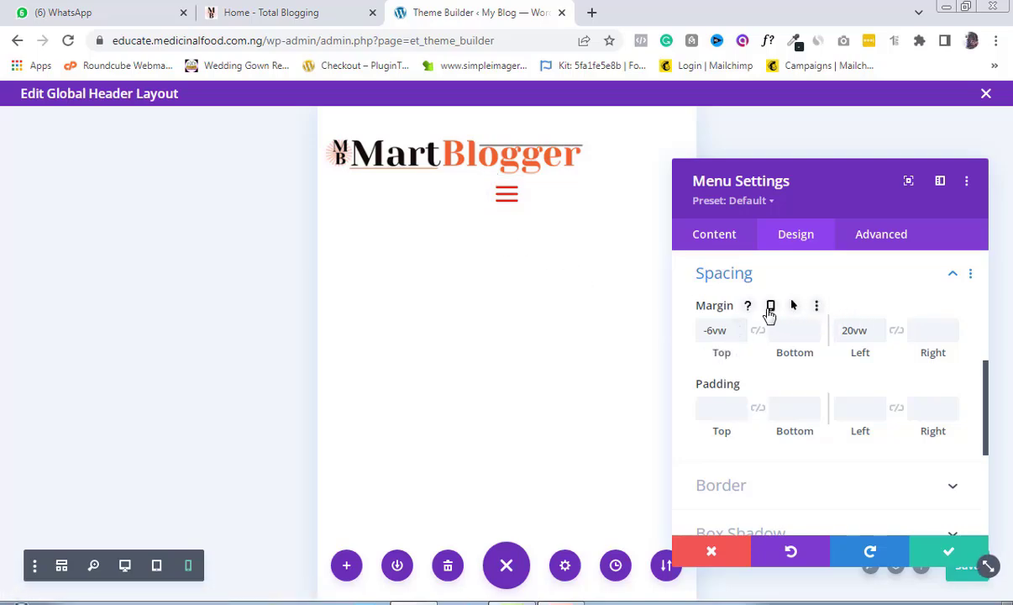
- Enable responsive values for the Menu module's margin and show its tablet values
click(772, 308)
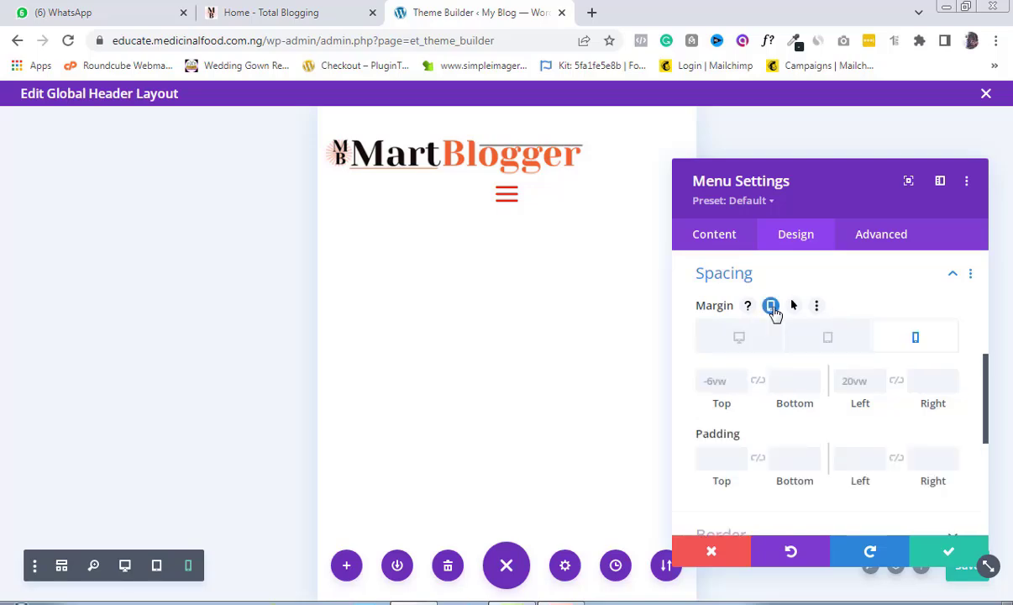
click(827, 343)
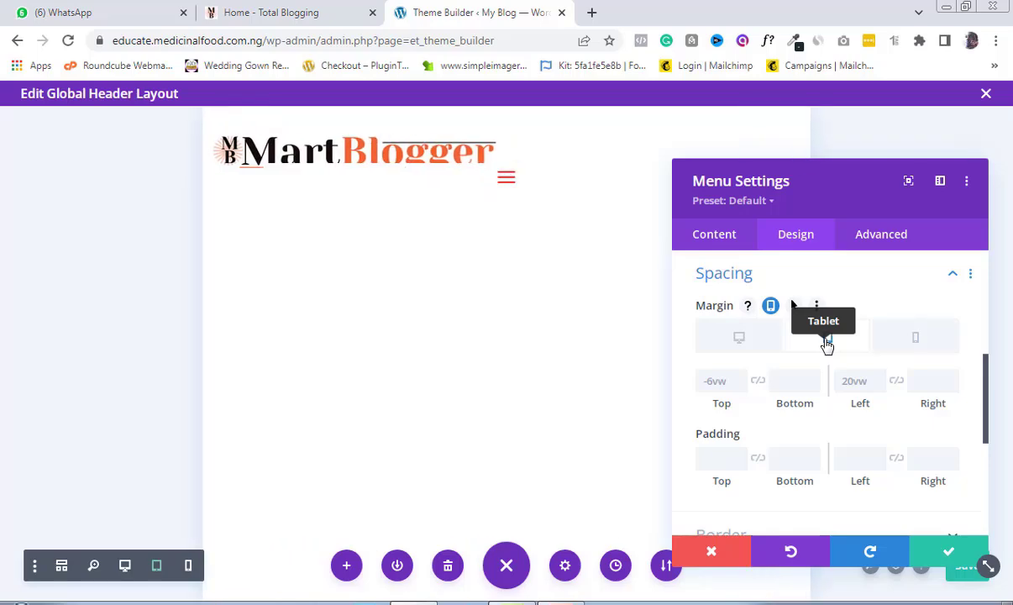
- Set the tablet value of the Menu module's Hamburger Menu Icon Font Size to 50px
click(504, 175)
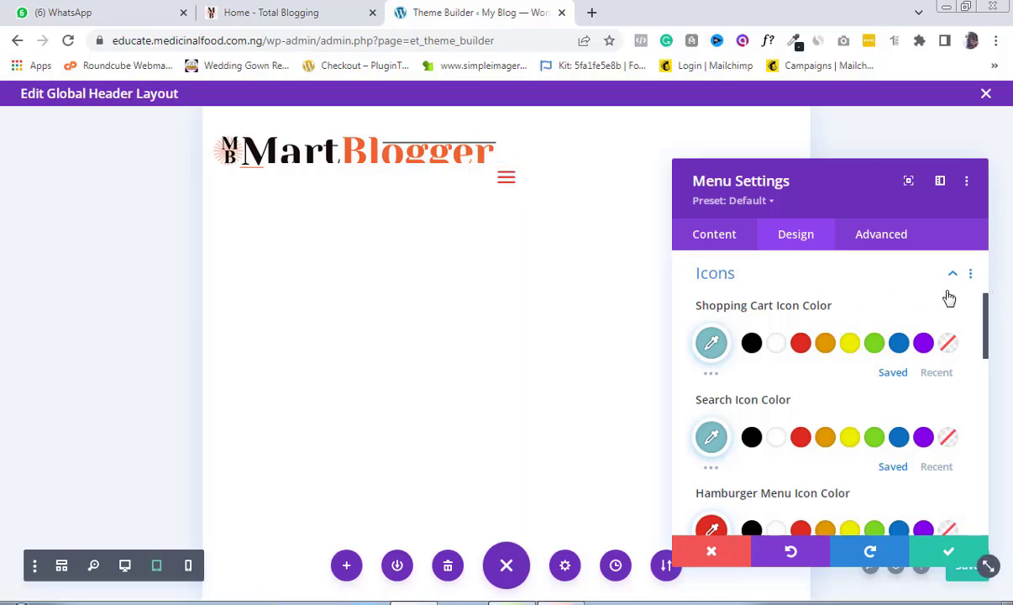
drag(989, 316, 980, 380)
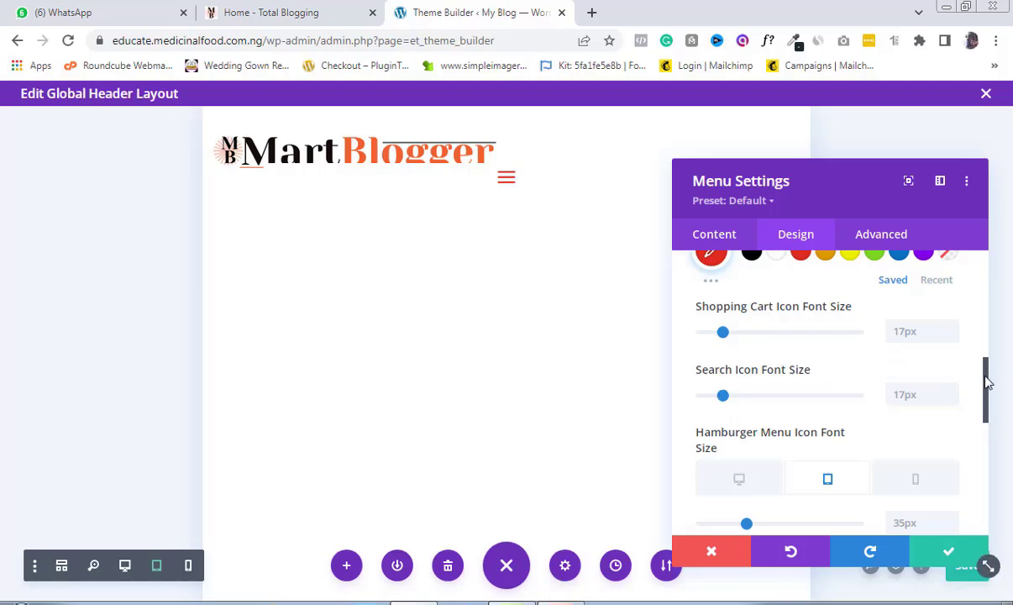
drag(988, 382, 987, 407)
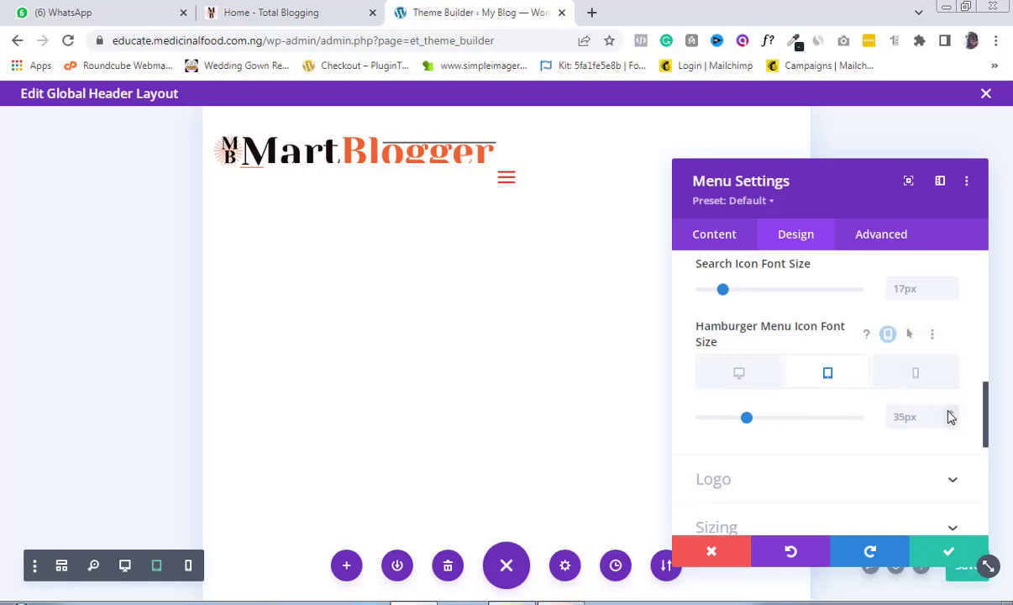
click(950, 413)
click(950, 413)
click(950, 412)
click(949, 413)
click(949, 413)
click(949, 413)
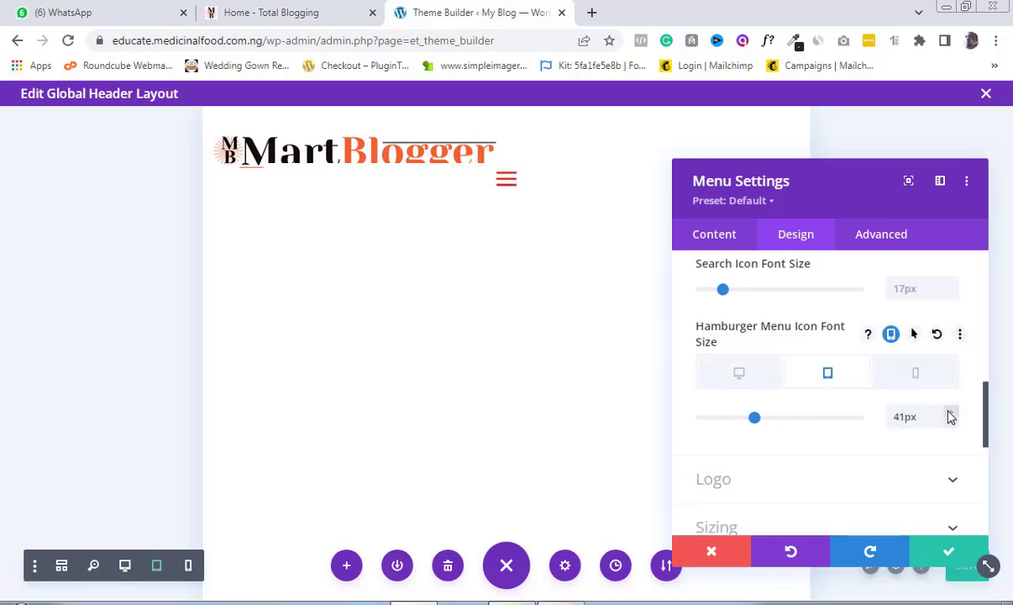
click(950, 413)
click(950, 414)
click(950, 414)
click(951, 413)
click(950, 413)
click(950, 414)
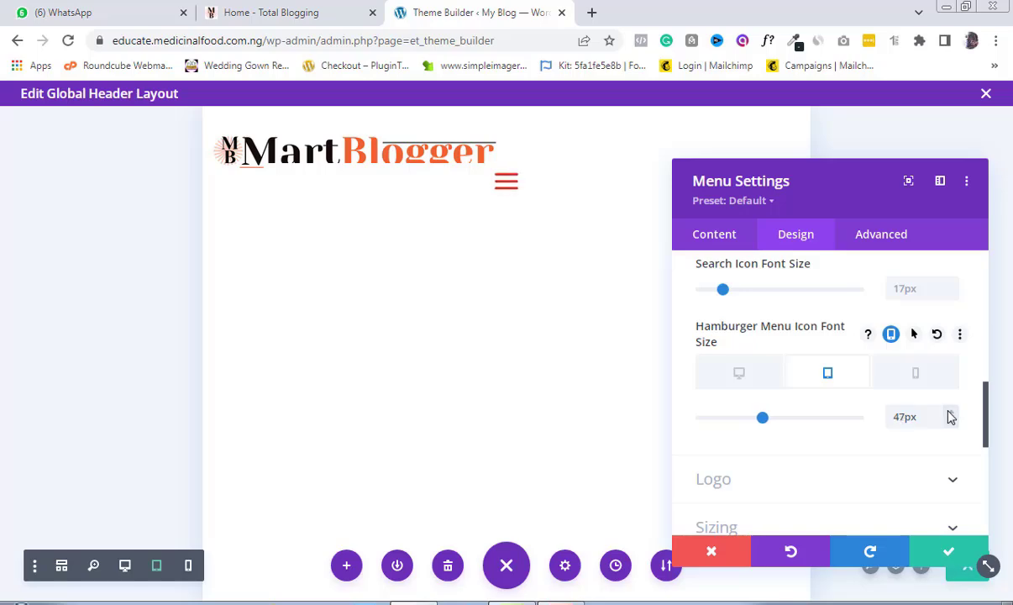
click(950, 413)
click(949, 412)
click(949, 412)
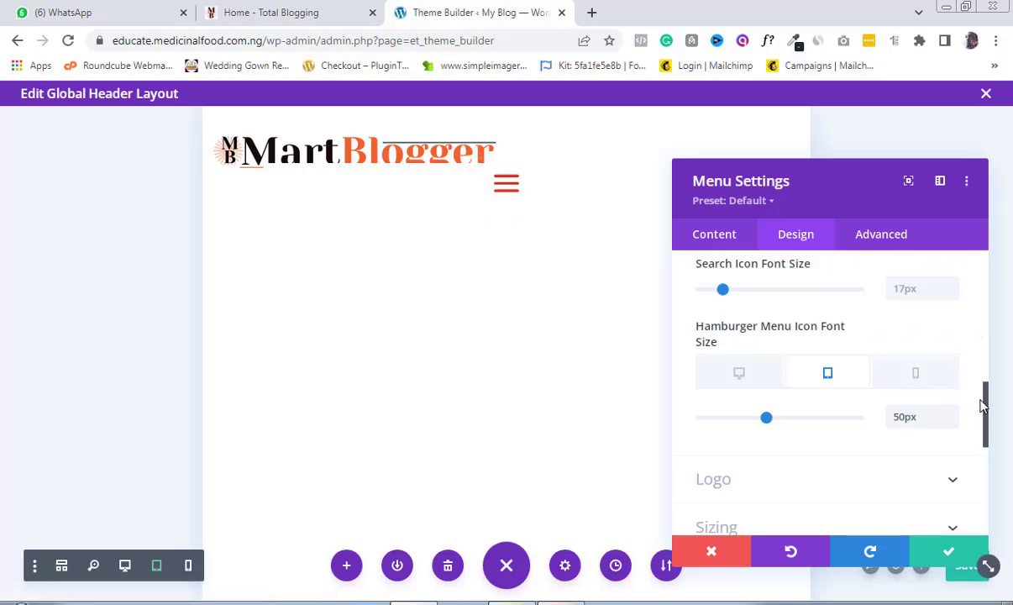
- Set the Menu module's tablet top margin to -4vw in its spacing options
drag(987, 412, 987, 452)
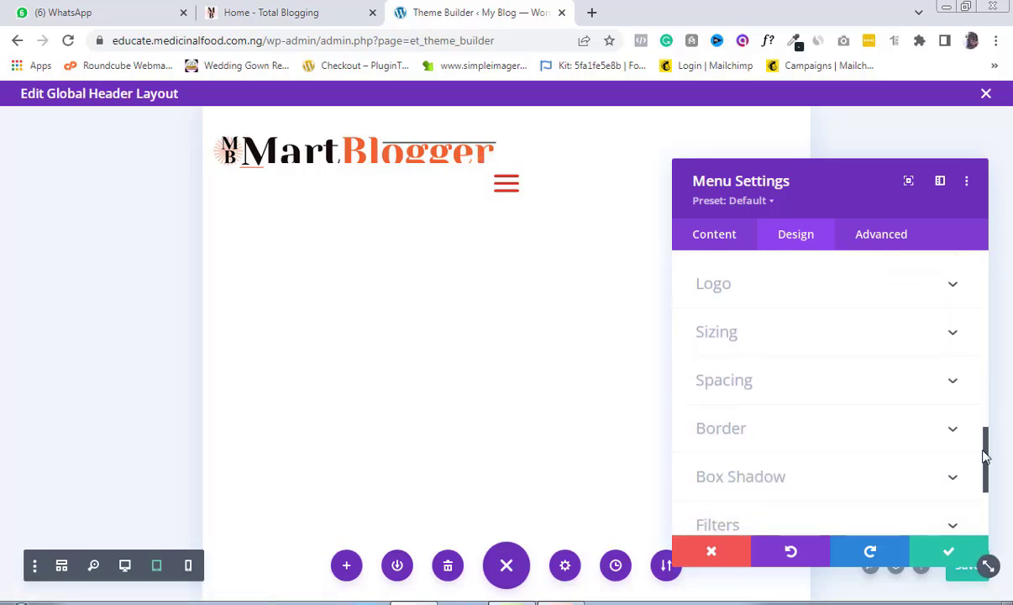
click(950, 394)
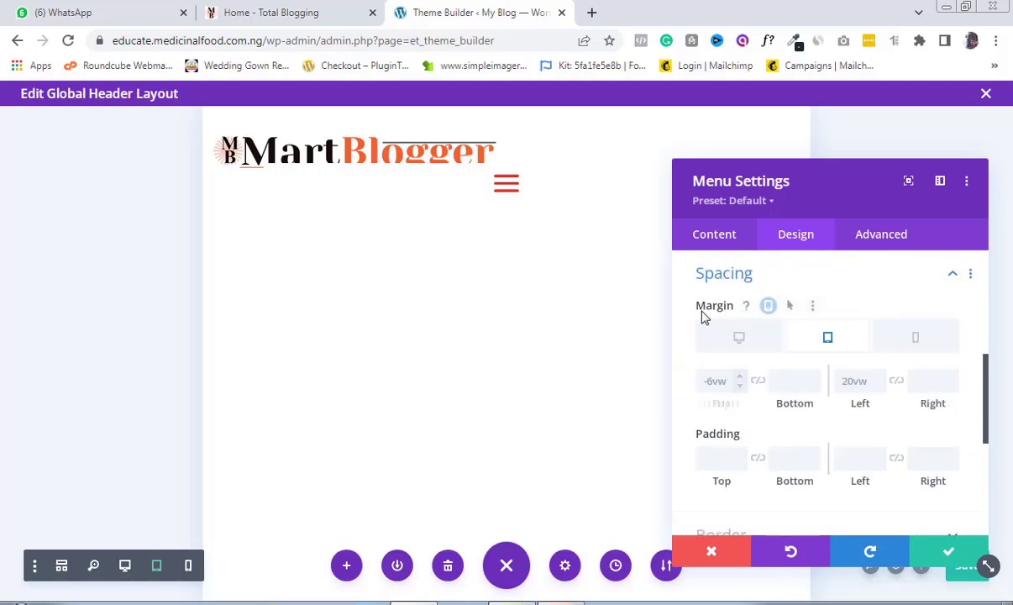
click(740, 380)
click(741, 380)
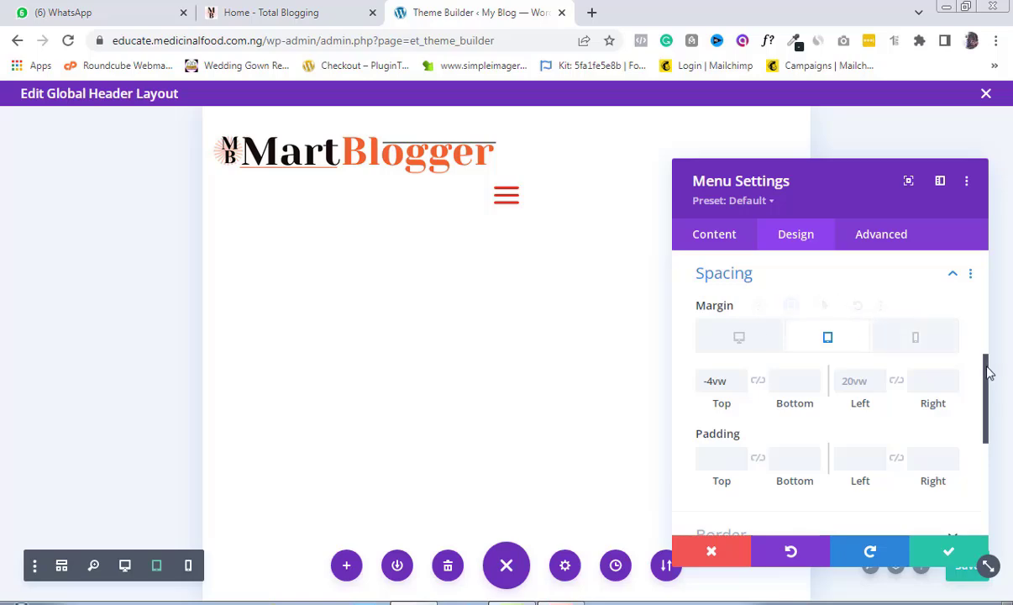
- Confirm the center module alignment in the Menu module's sizing options and save the module's settings
drag(991, 375, 975, 321)
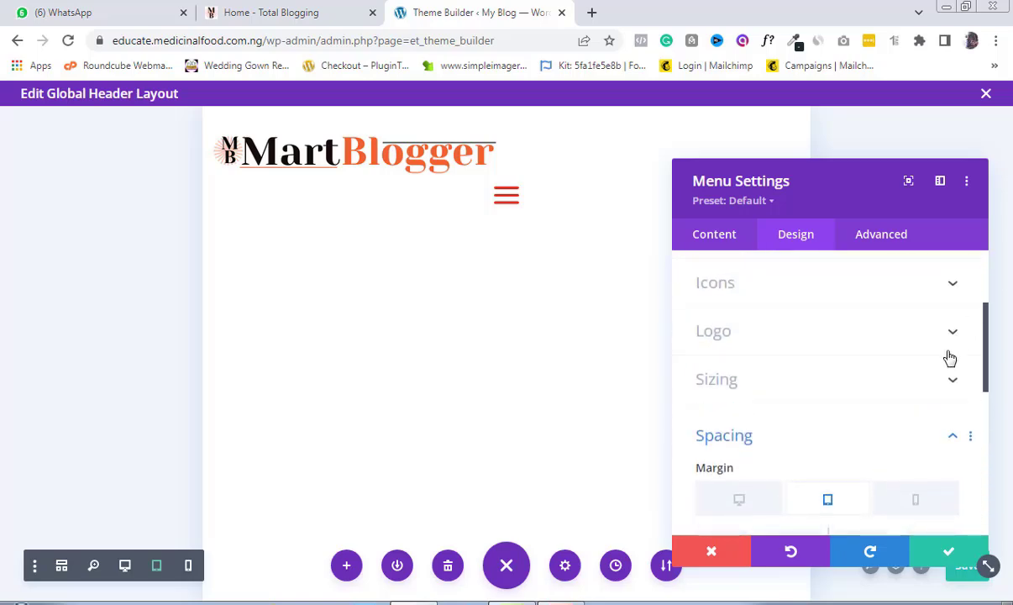
click(946, 375)
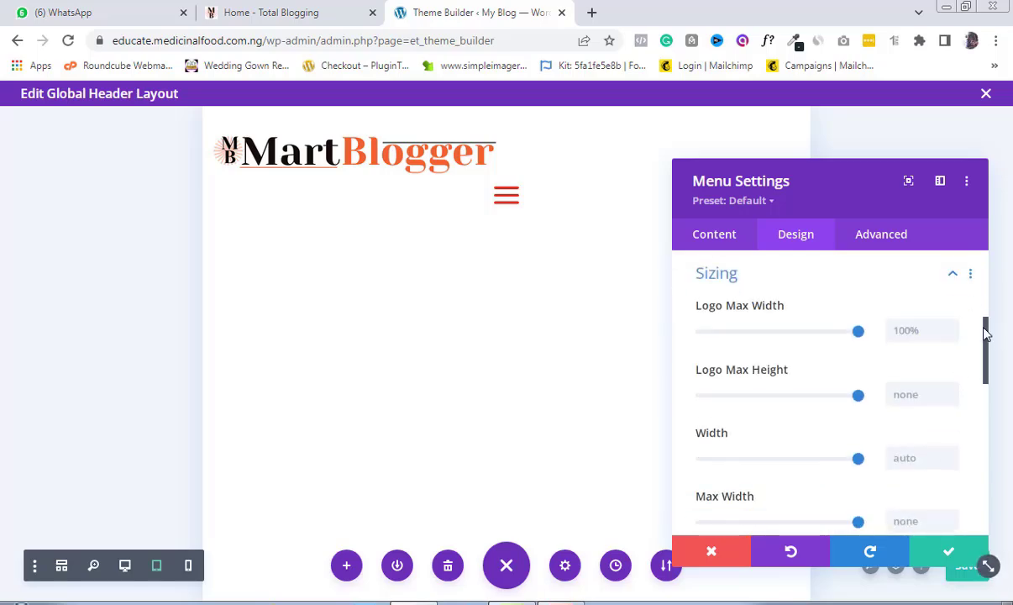
drag(987, 335, 987, 385)
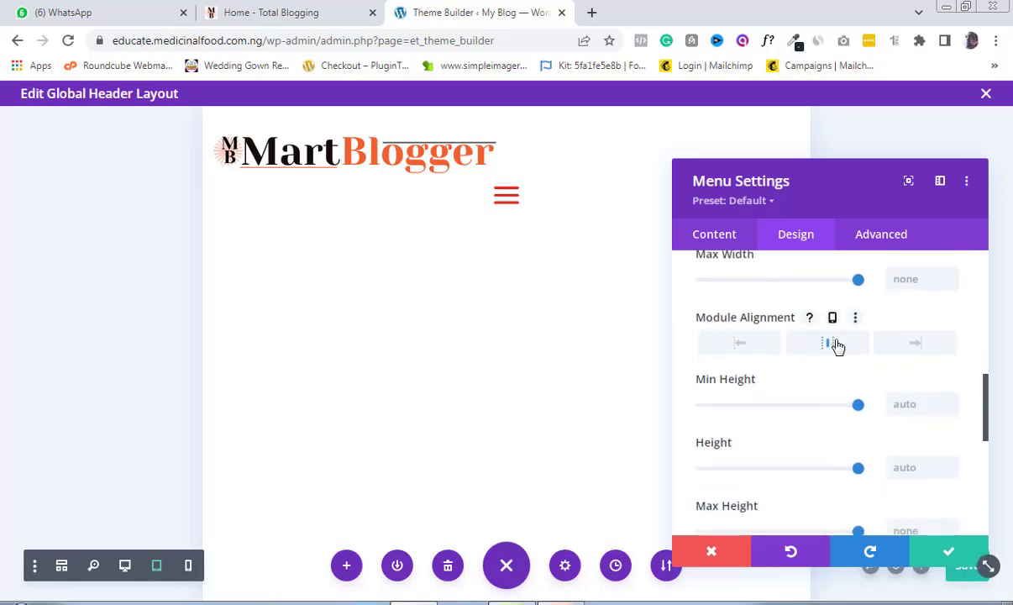
click(838, 345)
click(950, 557)
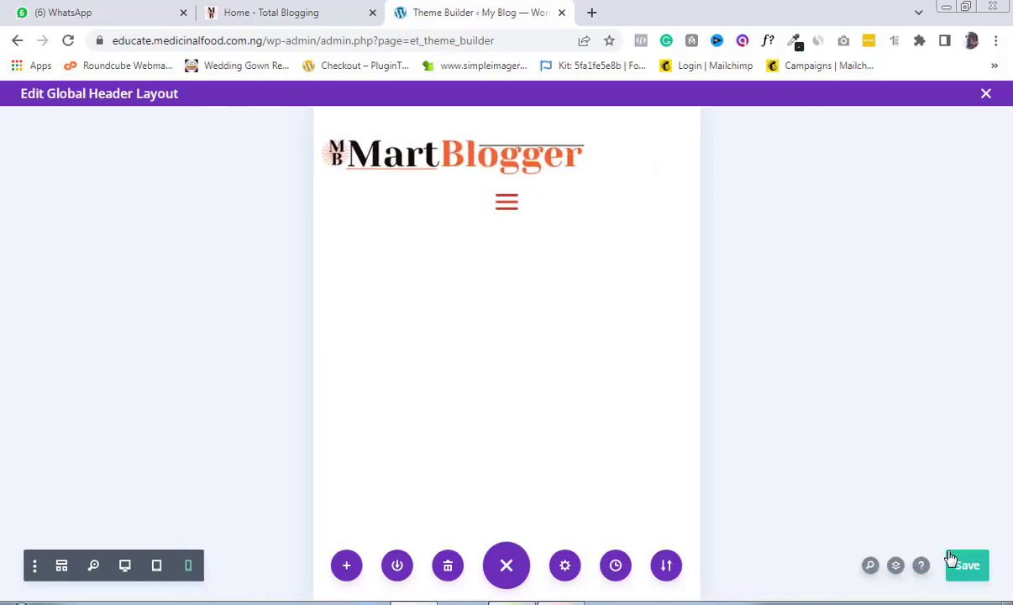
- Save the global header layout and preview it at tablet, desktop and phone widths
click(157, 566)
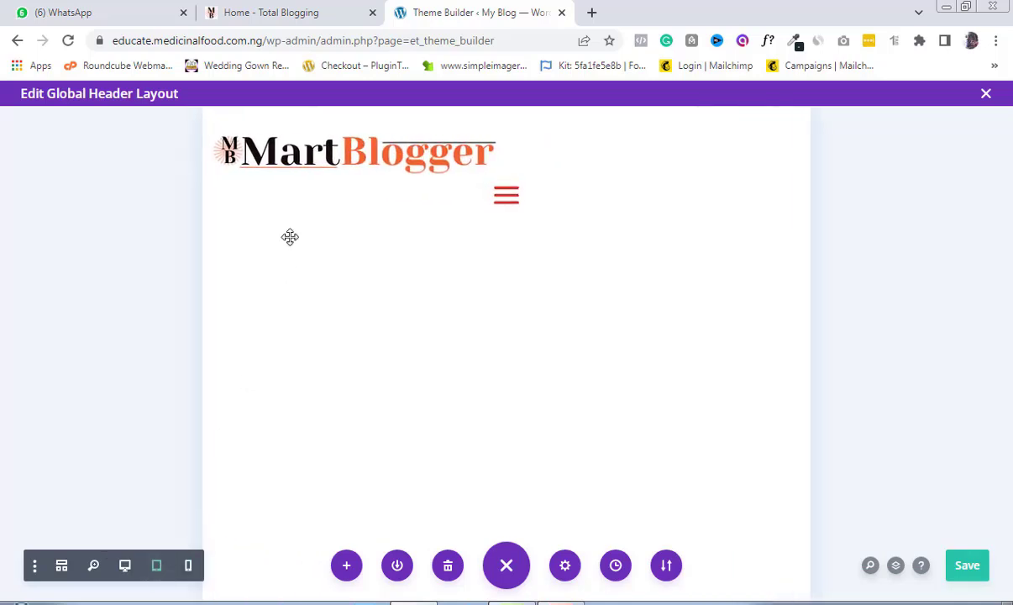
key(ctrl+s)
click(125, 566)
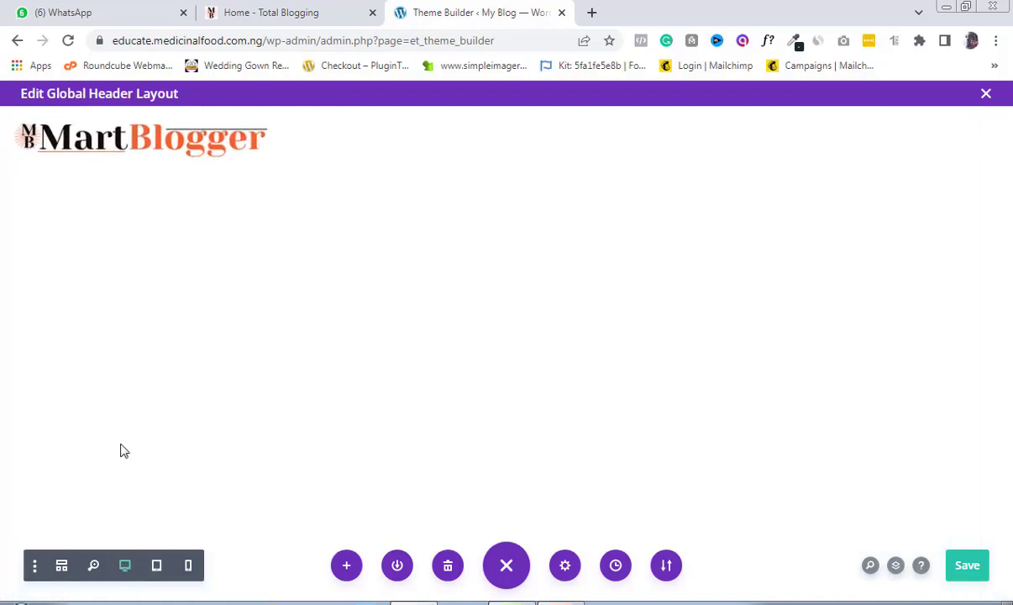
mouse_move(100, 147)
click(157, 566)
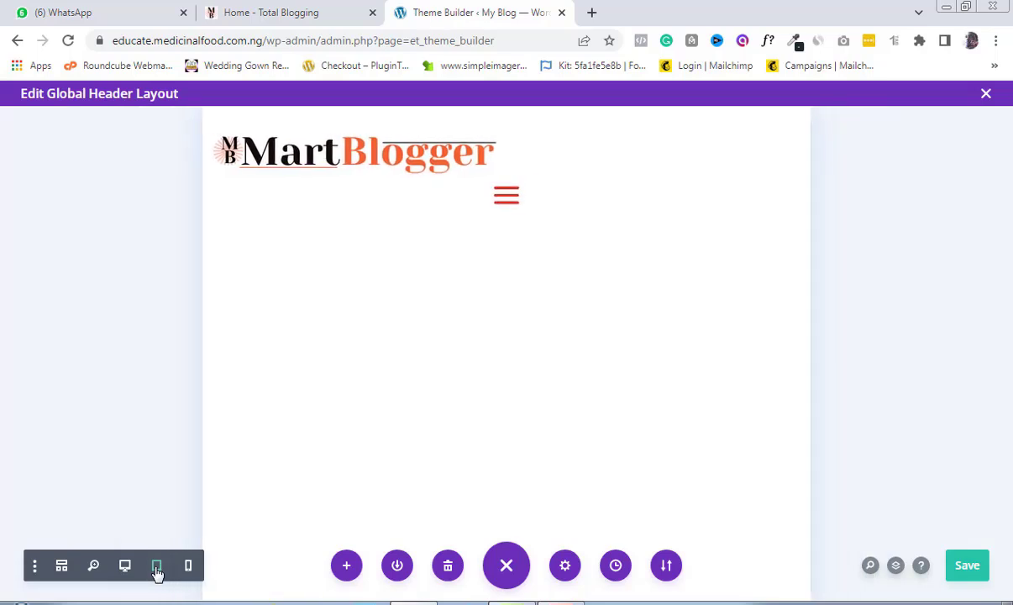
mouse_move(514, 157)
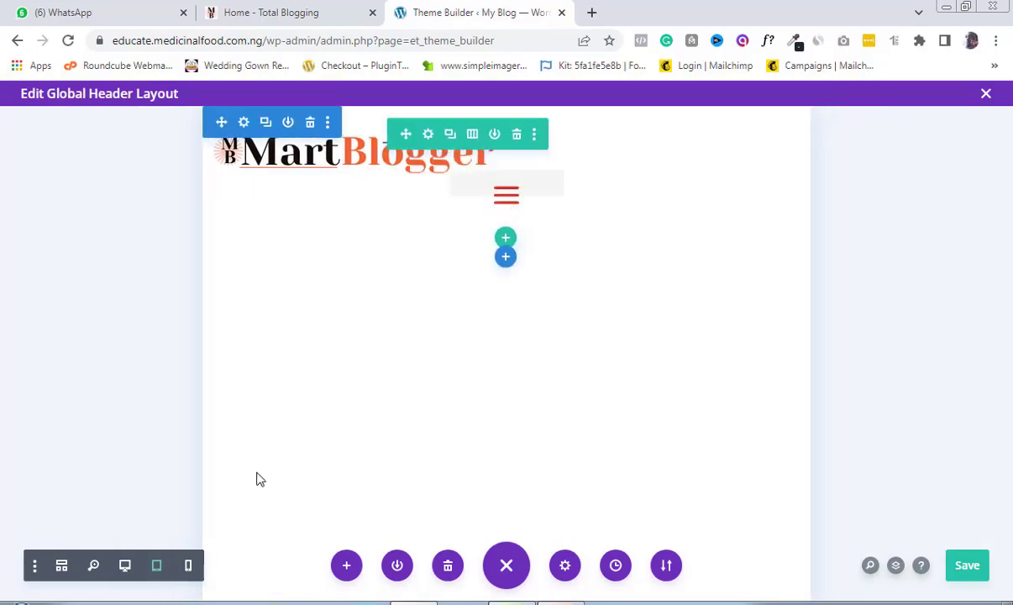
click(190, 566)
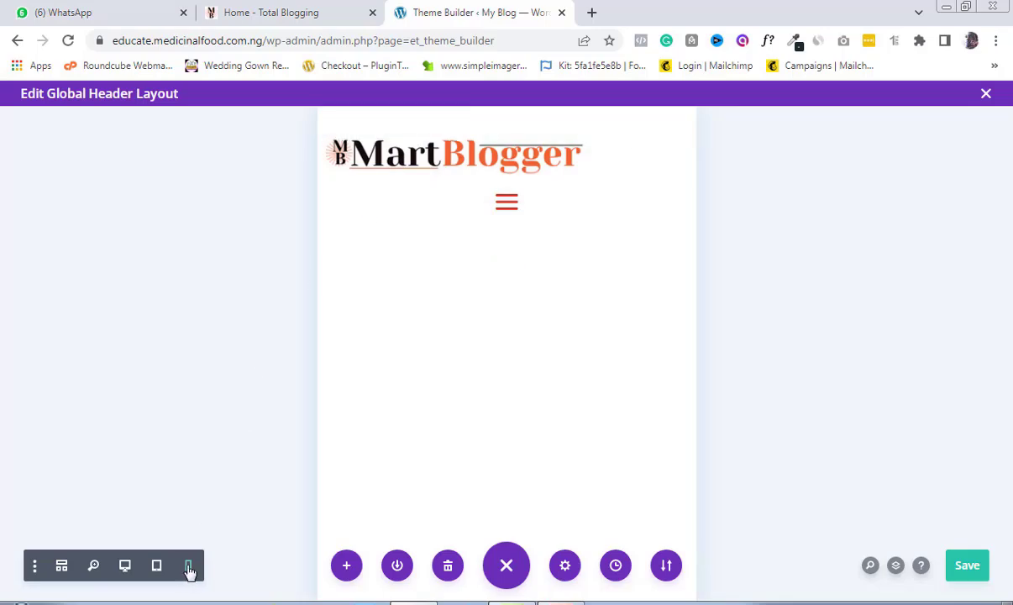
click(189, 568)
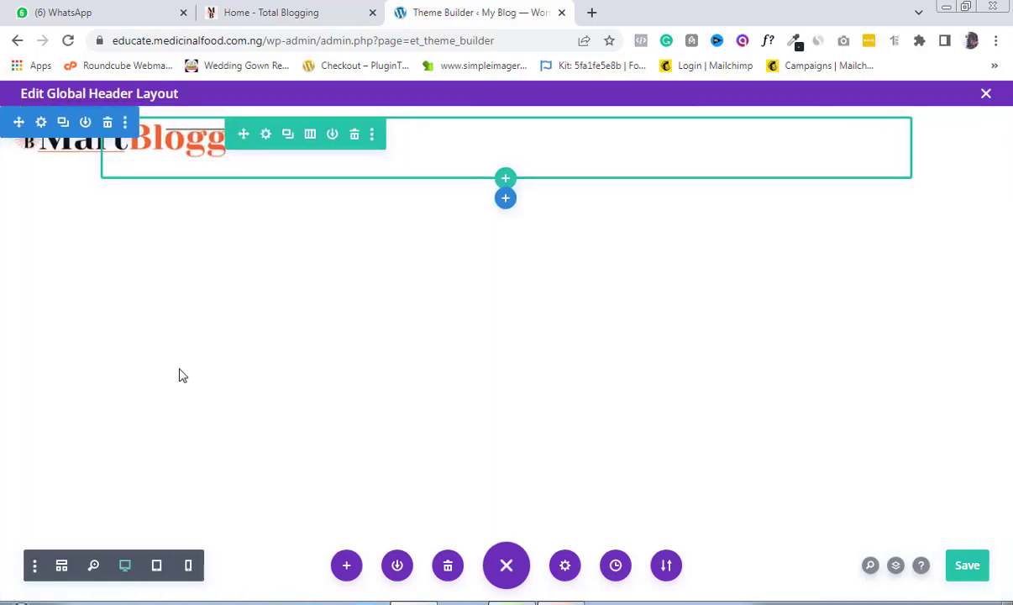
- Inspect the MartBlogger home page with the developer tools and narrow the page to phone width to examine its mobile header
click(273, 12)
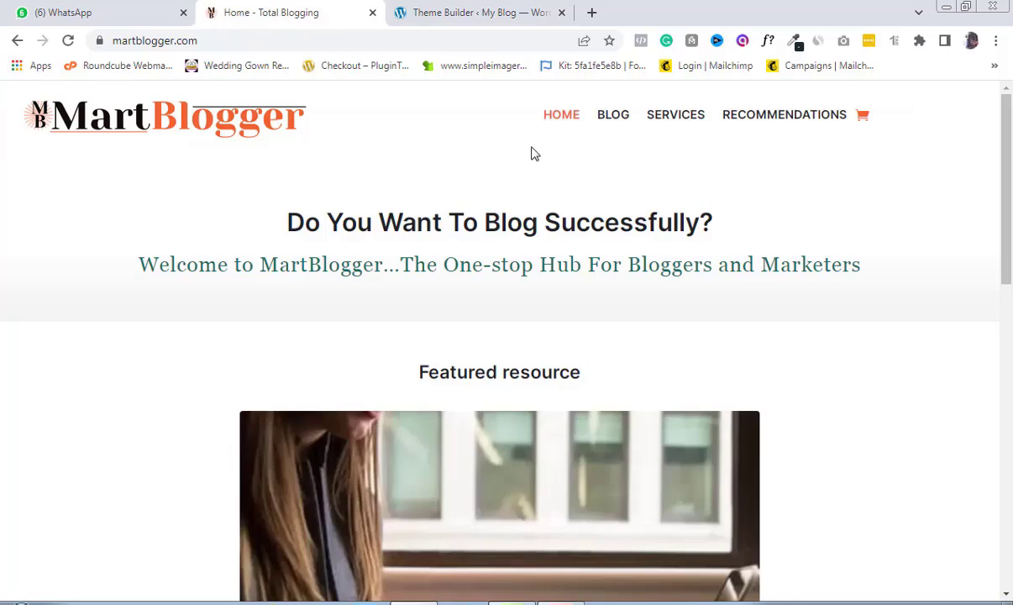
right_click(574, 166)
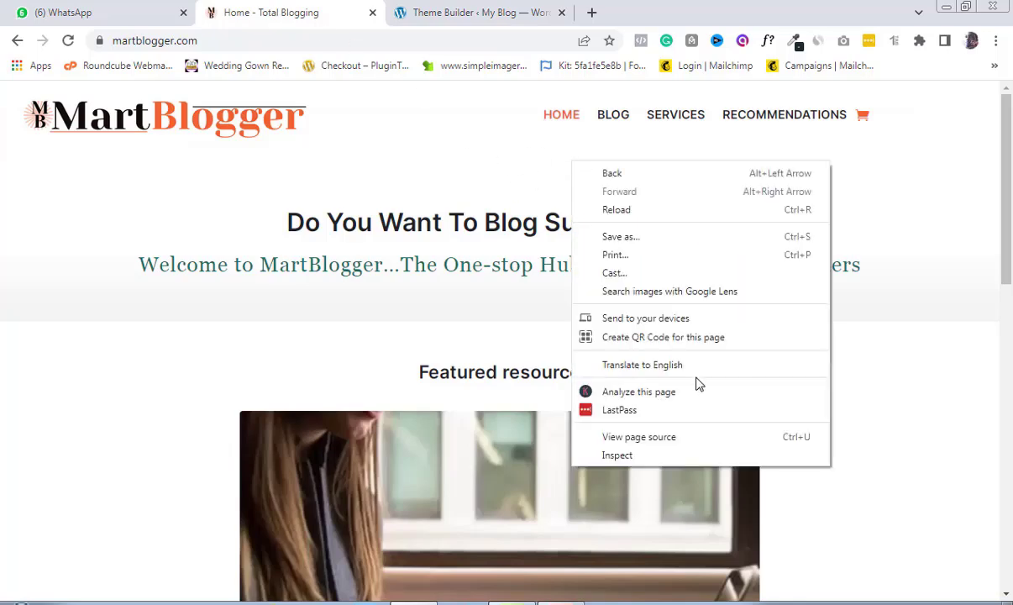
click(647, 456)
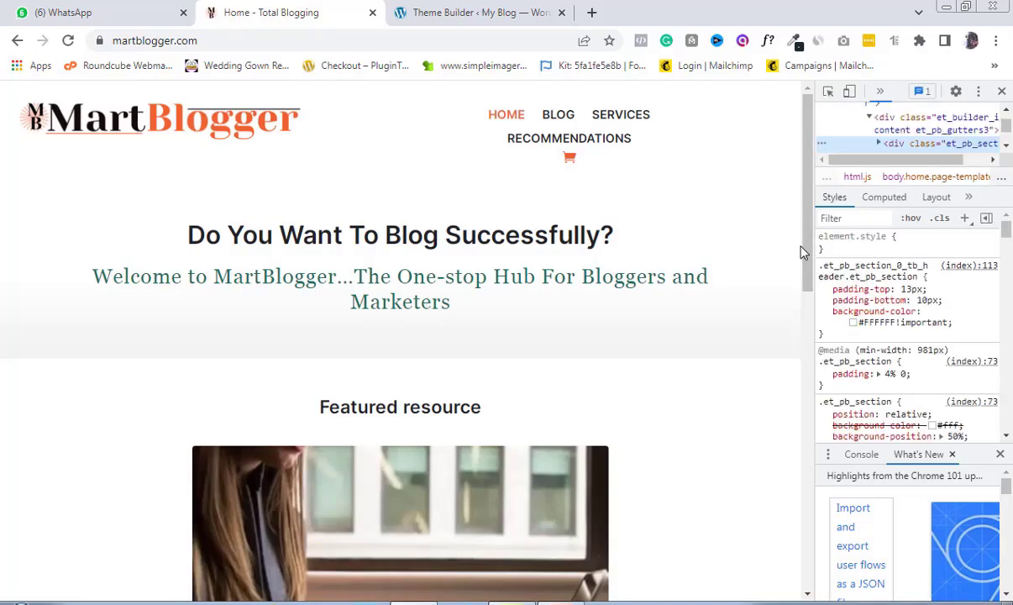
drag(816, 322, 264, 290)
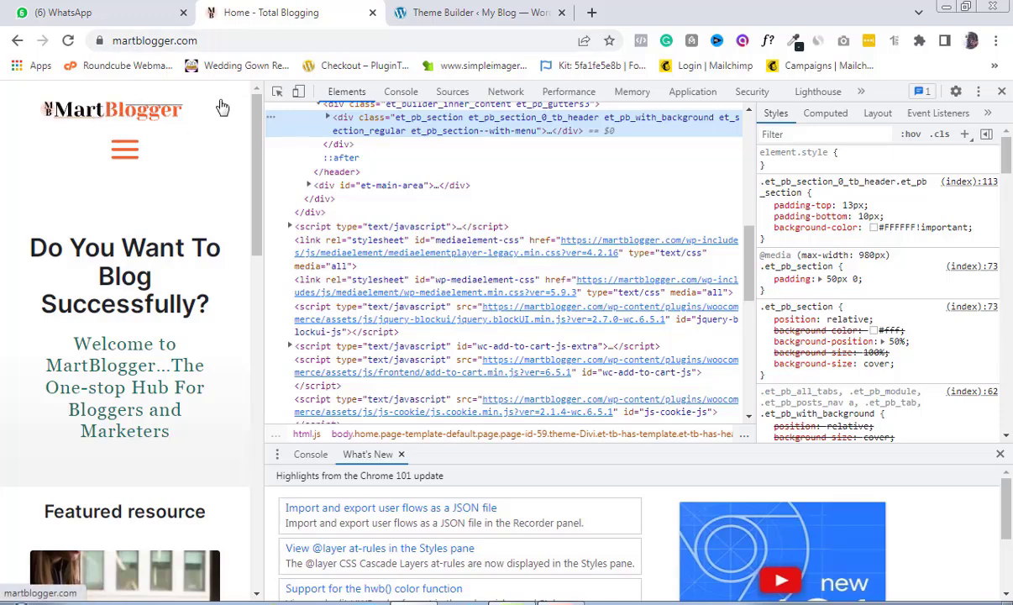
click(437, 13)
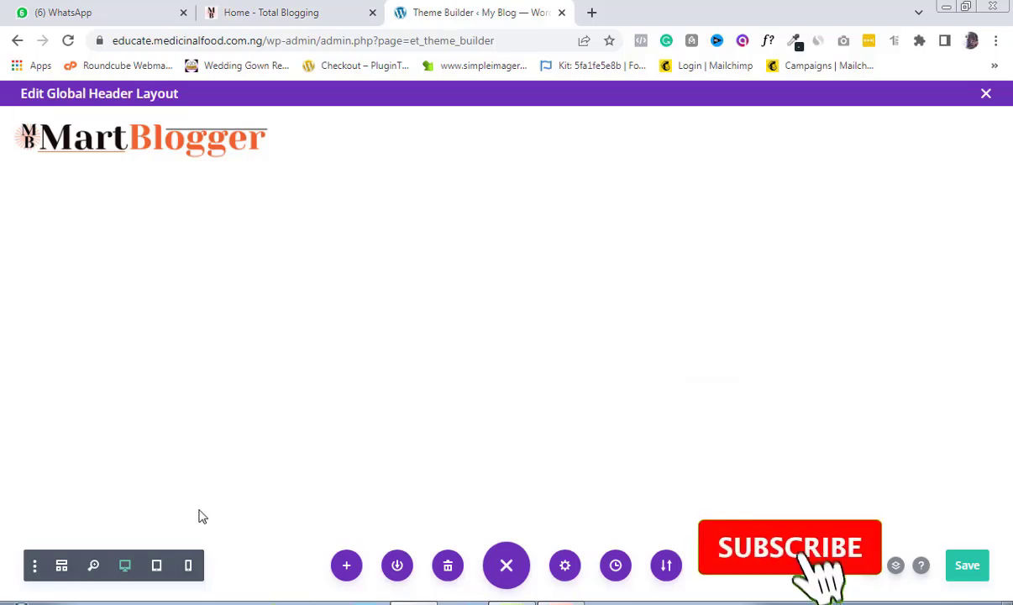
click(188, 567)
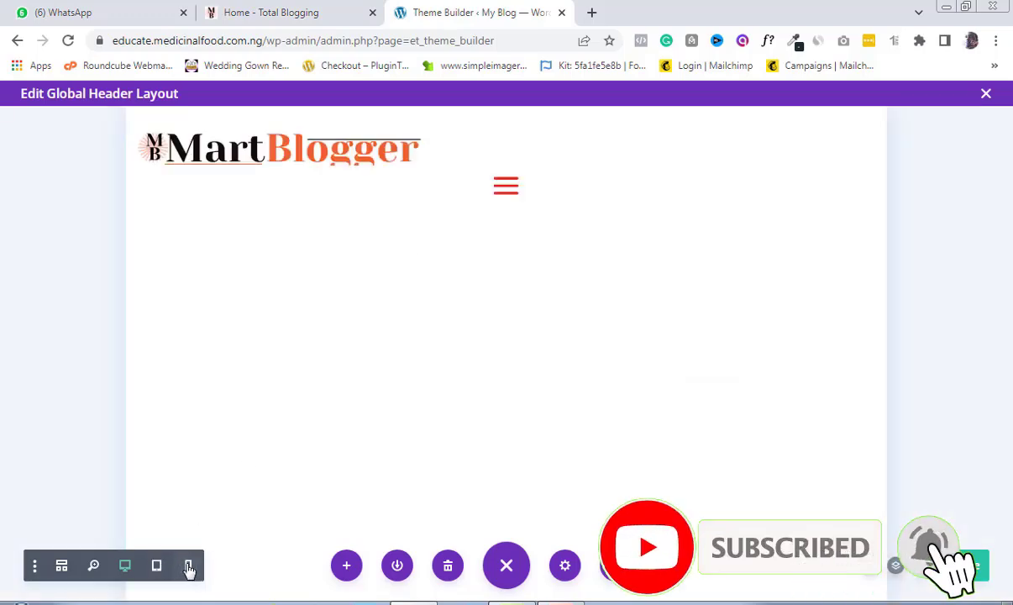
mouse_move(448, 188)
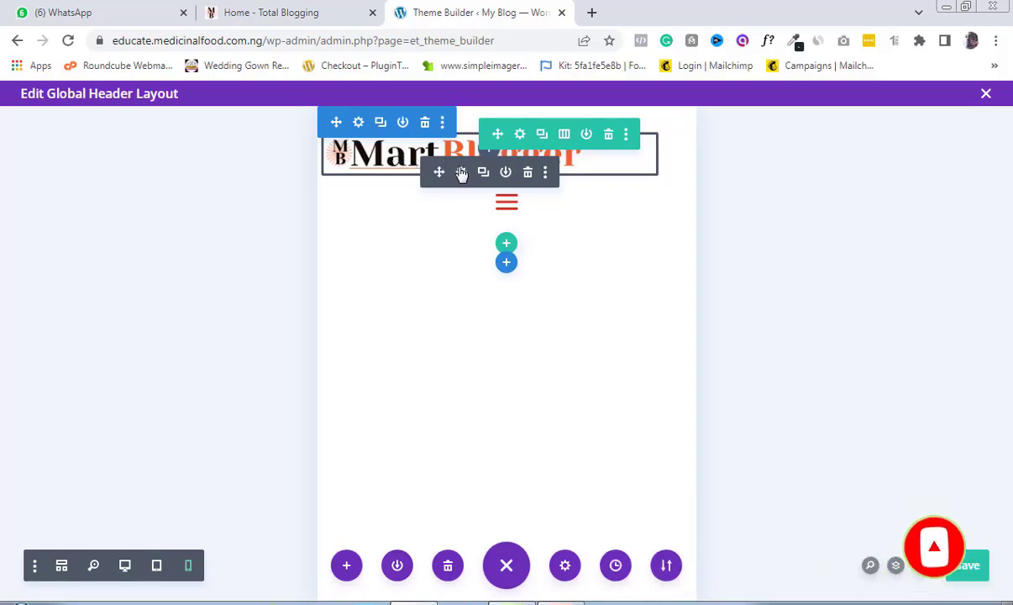
mouse_move(445, 164)
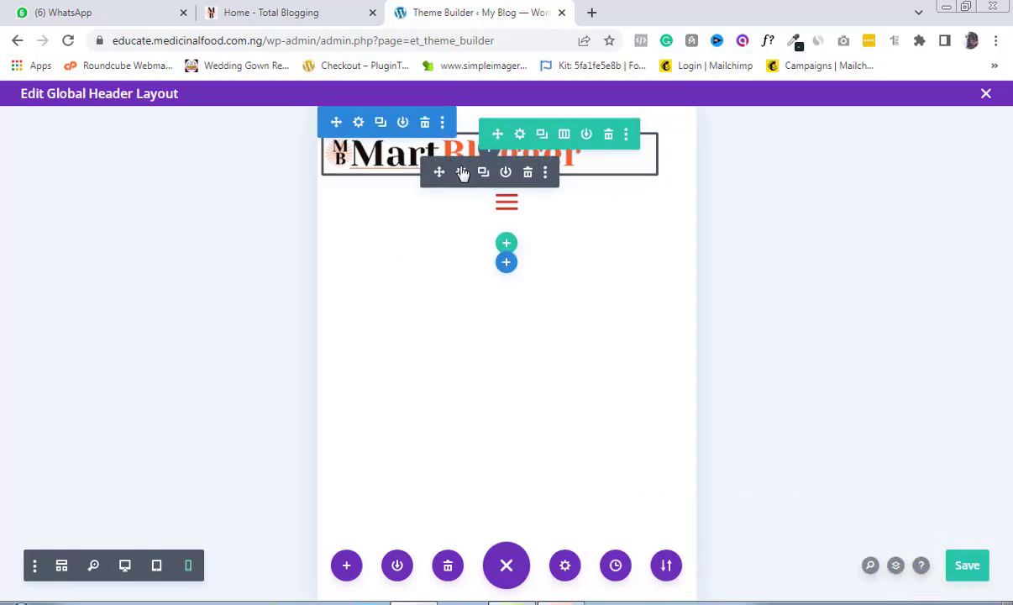
click(462, 173)
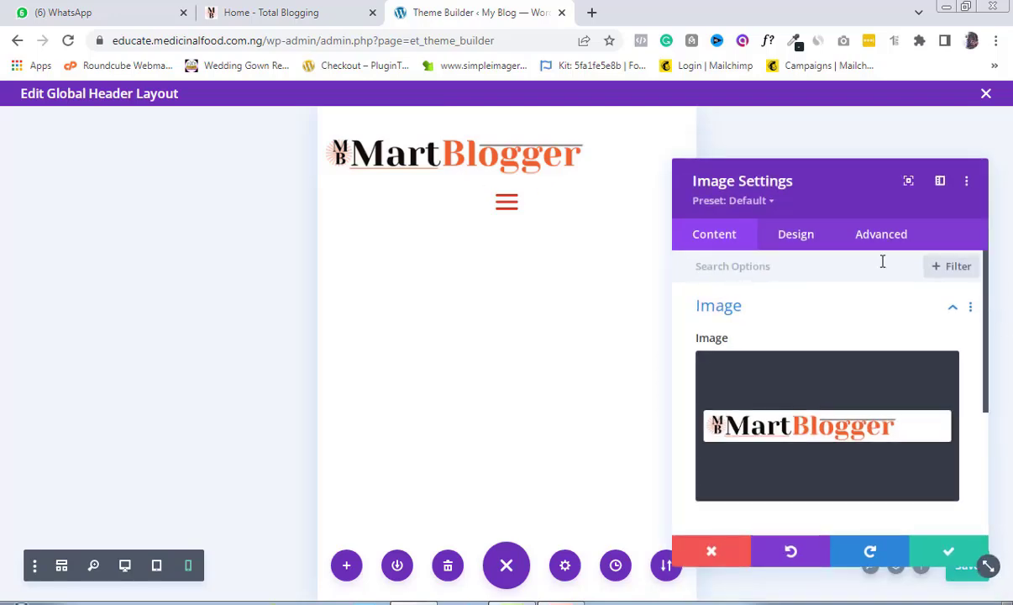
click(797, 236)
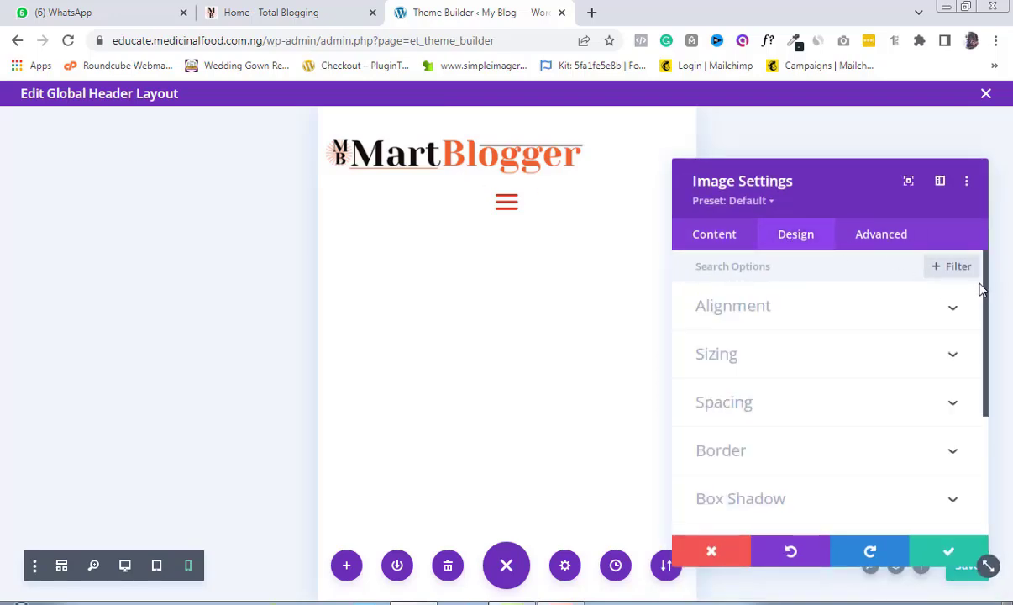
click(987, 293)
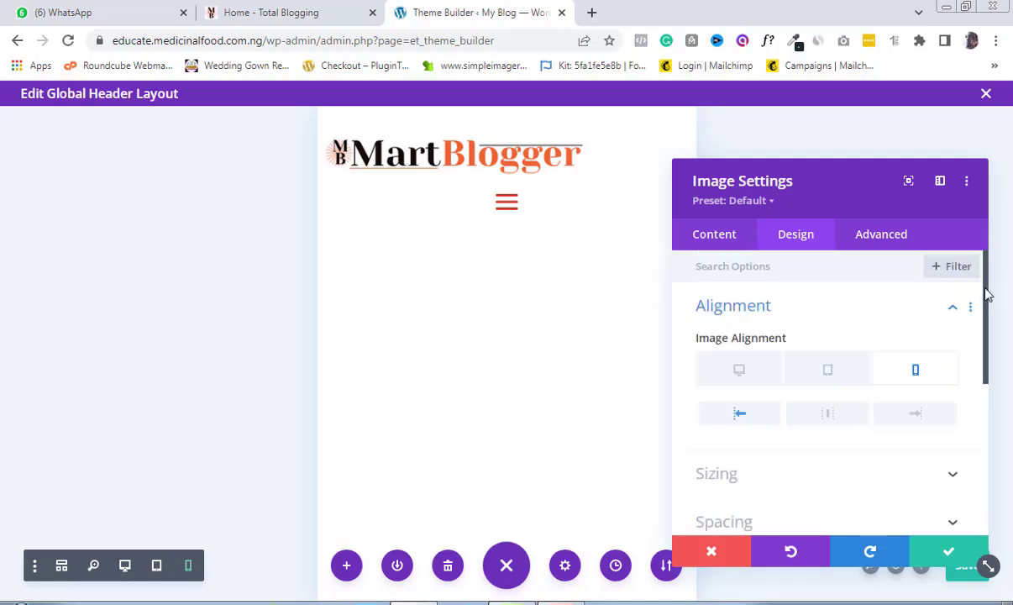
drag(988, 294, 987, 346)
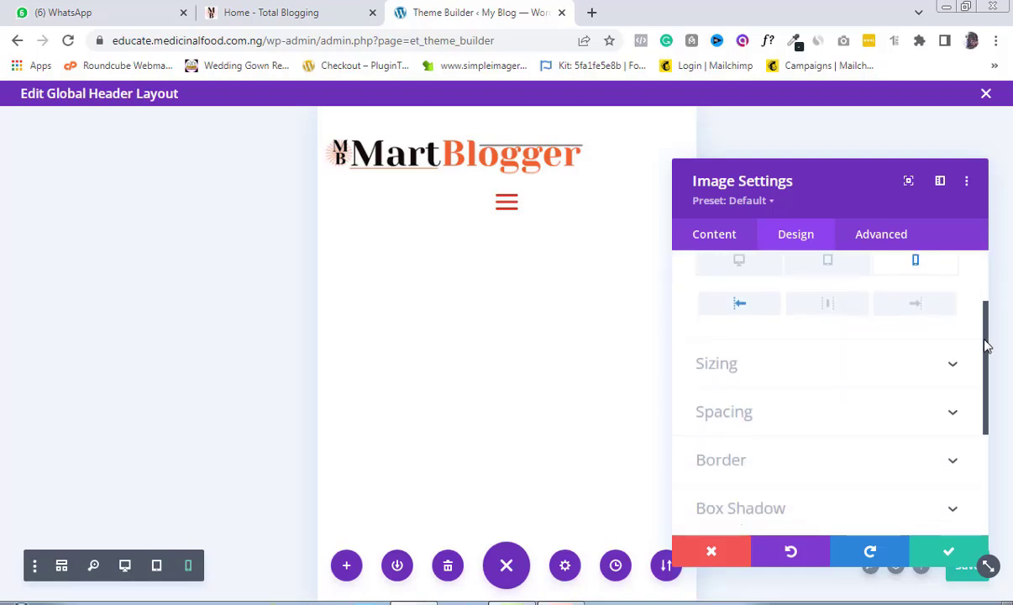
click(945, 367)
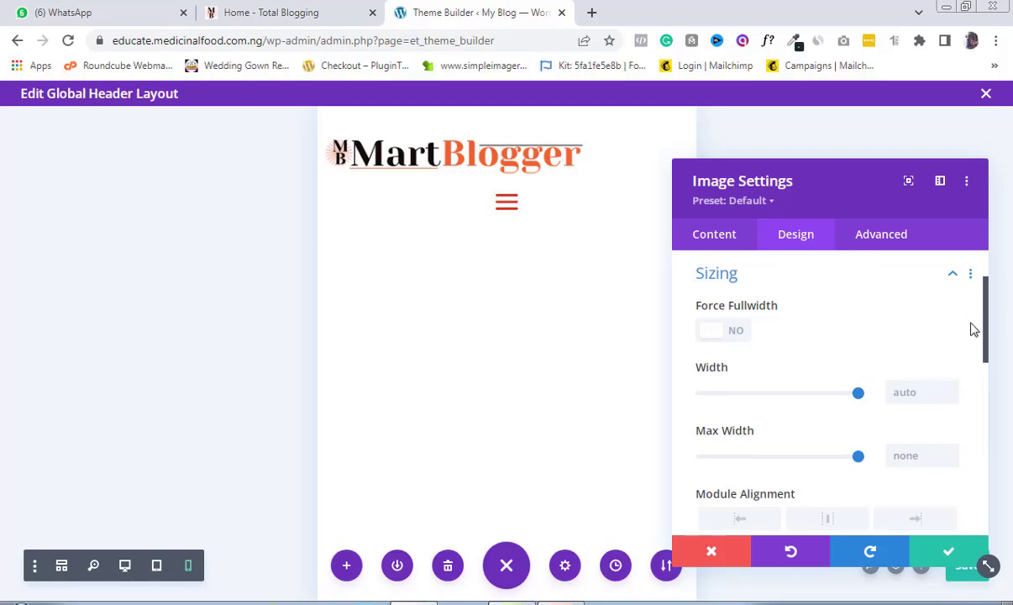
drag(988, 305, 986, 347)
click(836, 381)
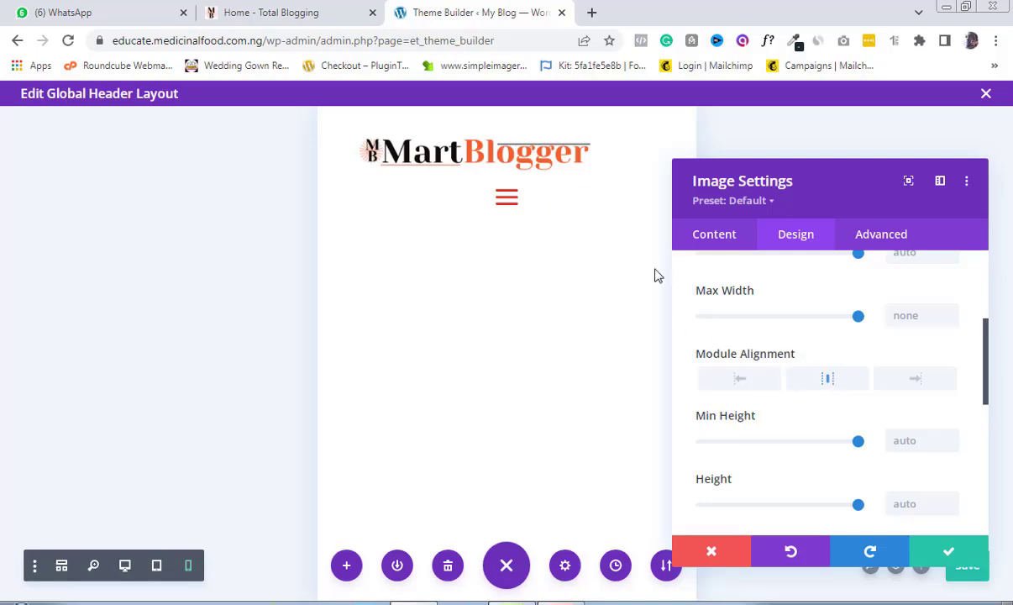
- Set the logo Image module's left padding for phones to 15vw in its spacing options
click(455, 158)
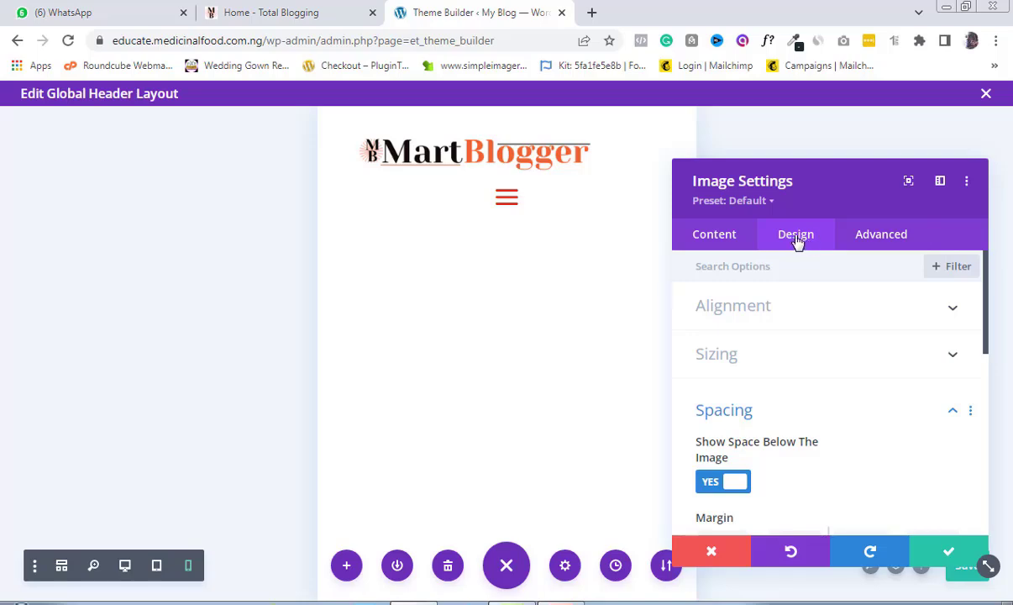
drag(985, 262, 974, 347)
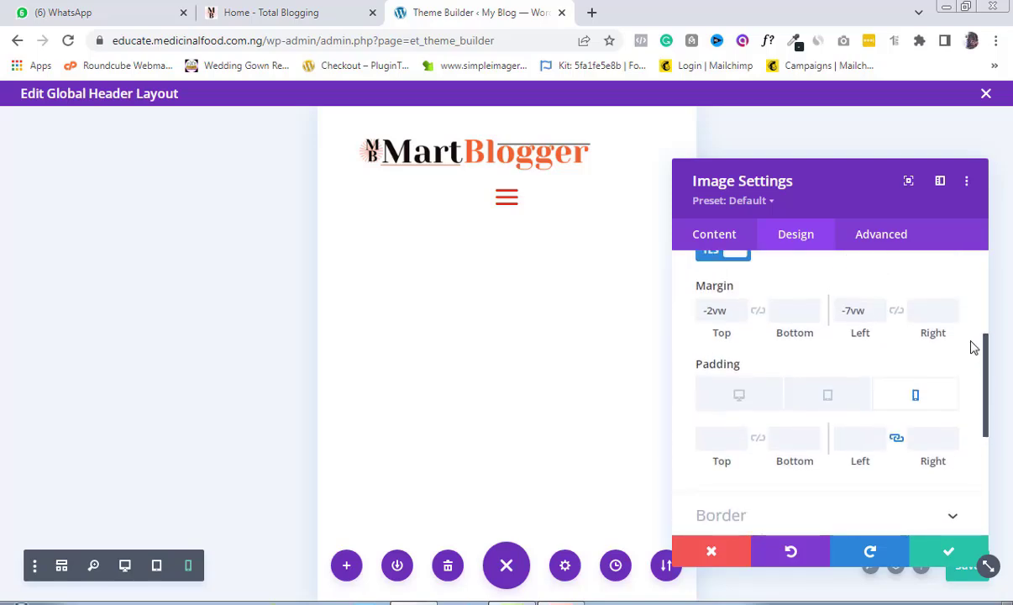
mouse_move(708, 364)
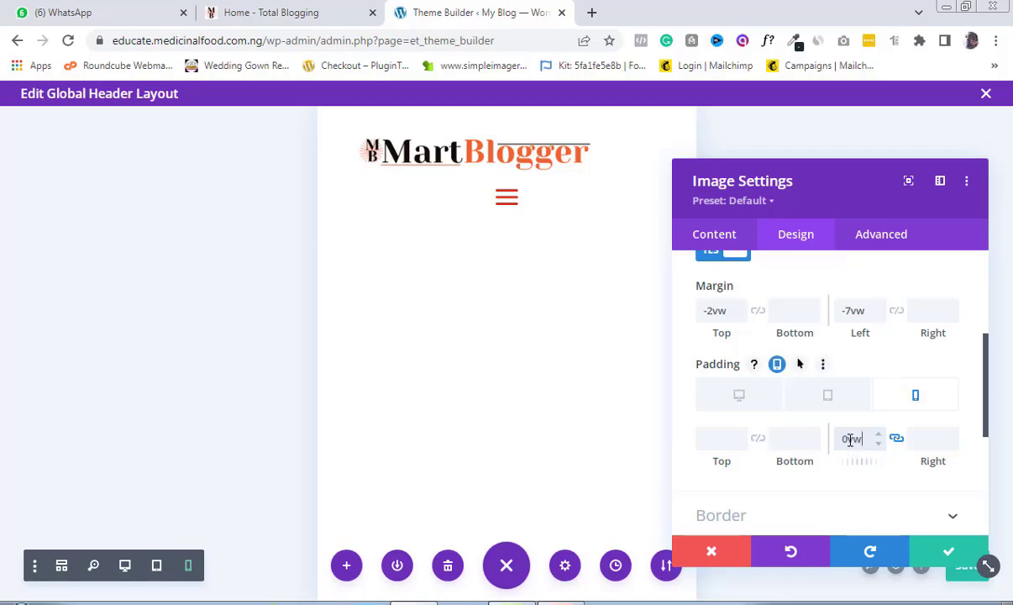
click(850, 445)
key(Up)
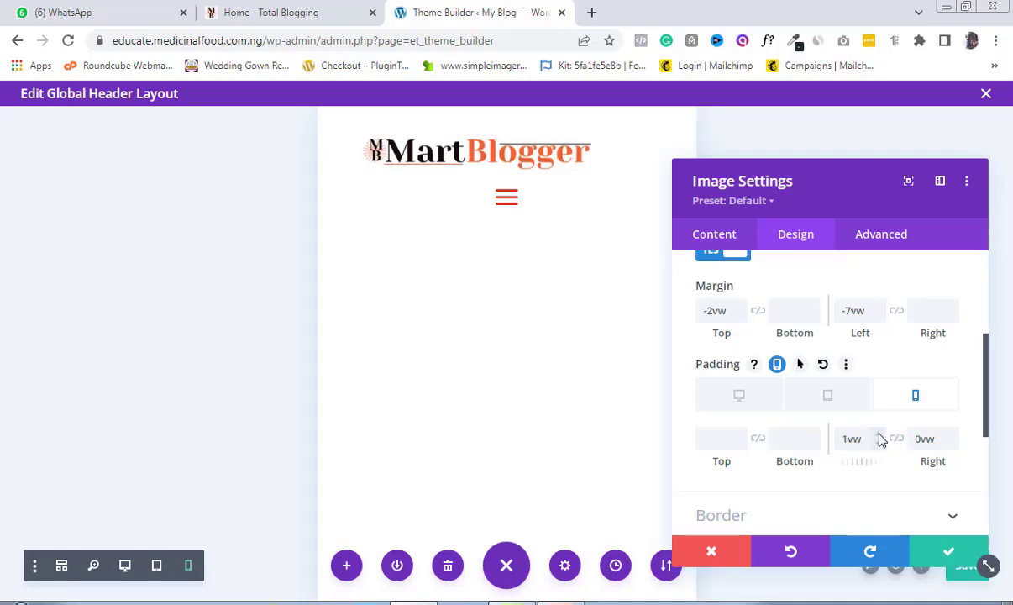
key(Up)
key(Up)
key(Up)
key(Up)
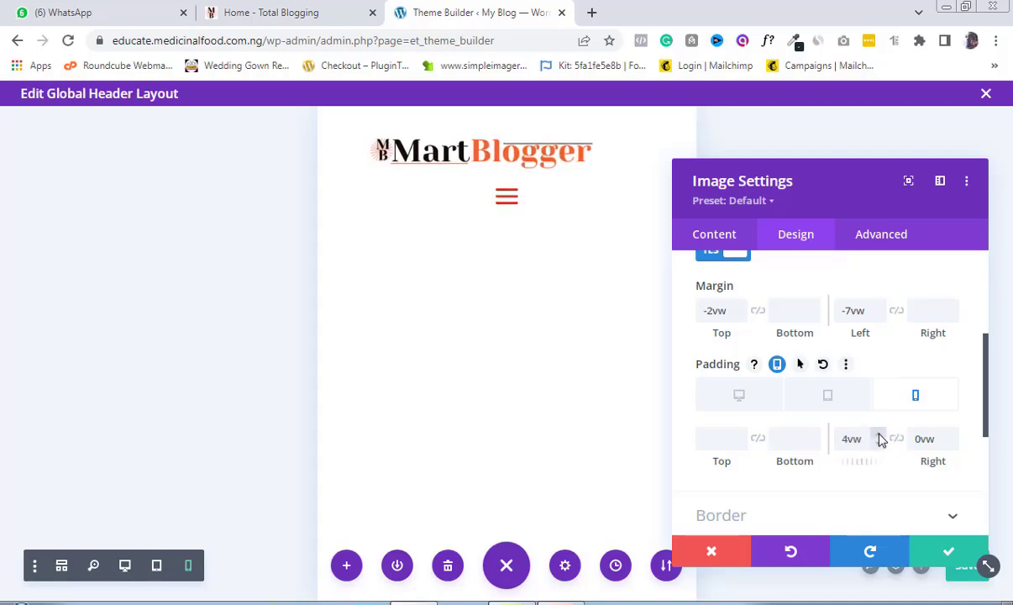
key(Up)
key(Up)
key(Up)
key(Up)
key(Up)
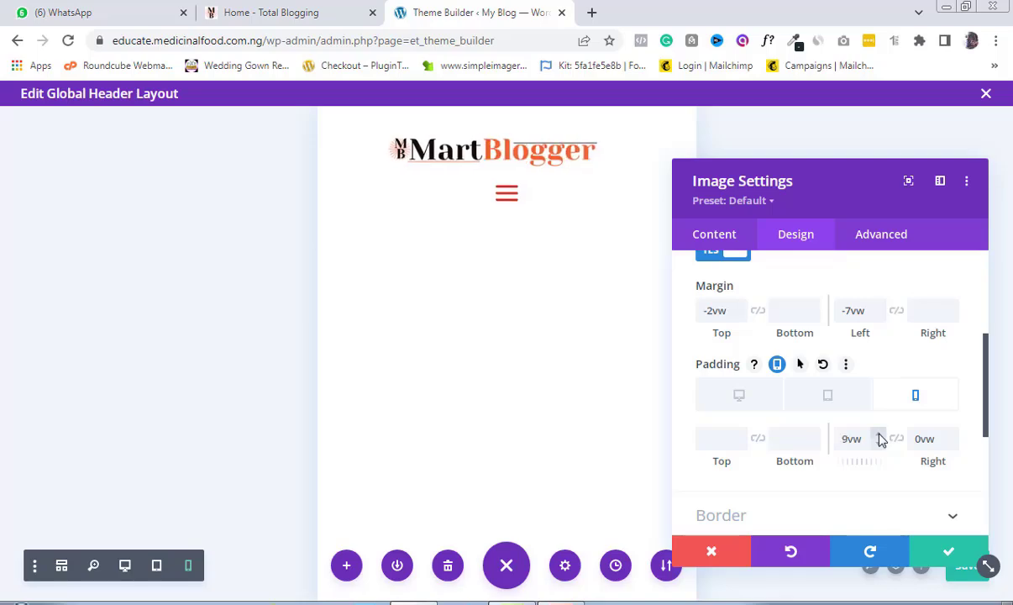
key(Up)
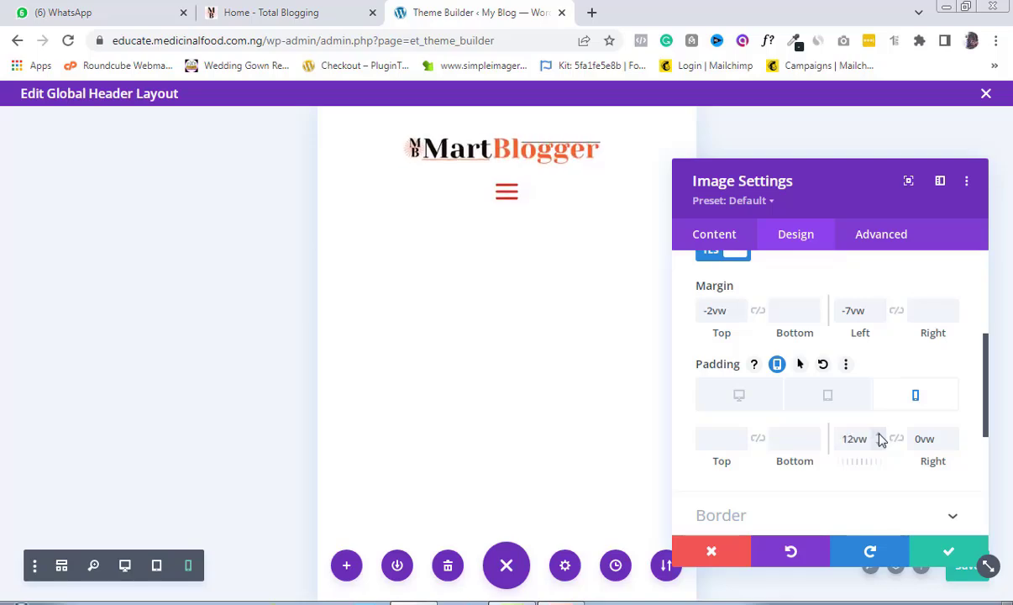
key(Up)
key(Up)
key(Up)
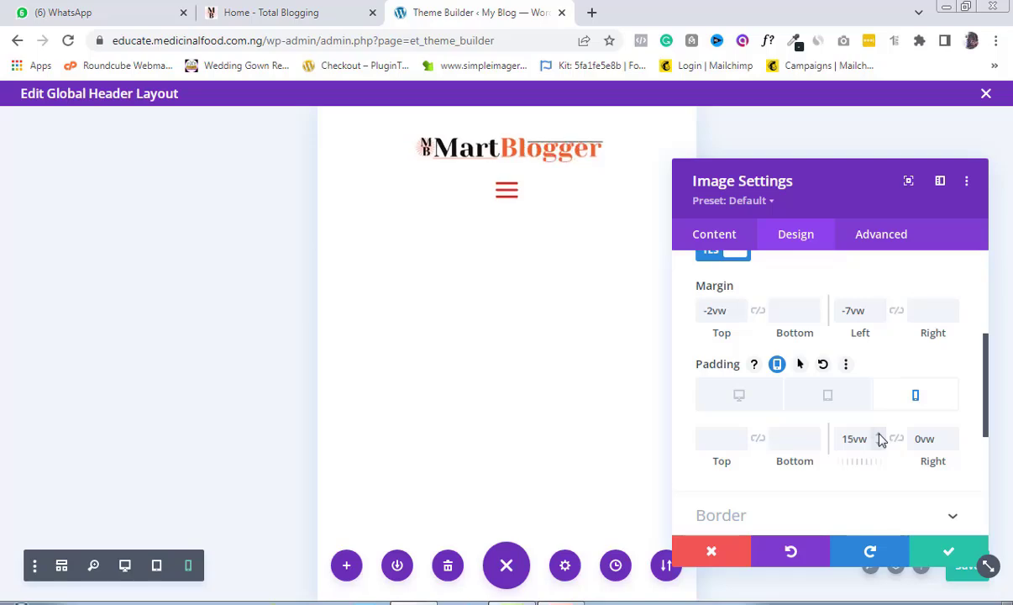
- Set the logo's right padding for phones to 1px and save the Image module's settings
click(920, 436)
key(Up)
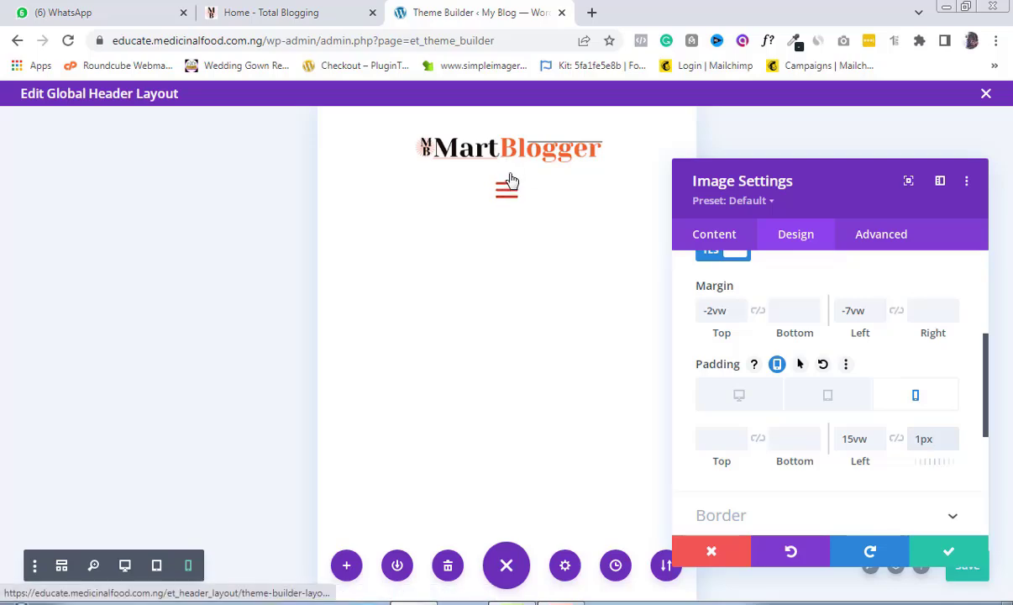
click(945, 551)
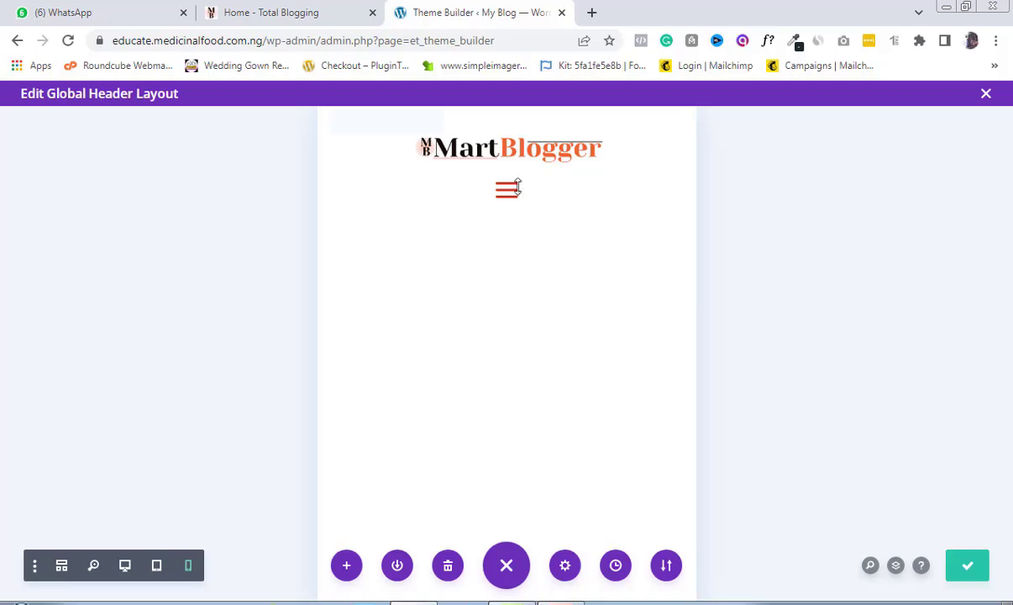
- Set the Menu module's phone top margin to -7vw, save its settings, and reduce the header section's bottom padding
mouse_move(521, 197)
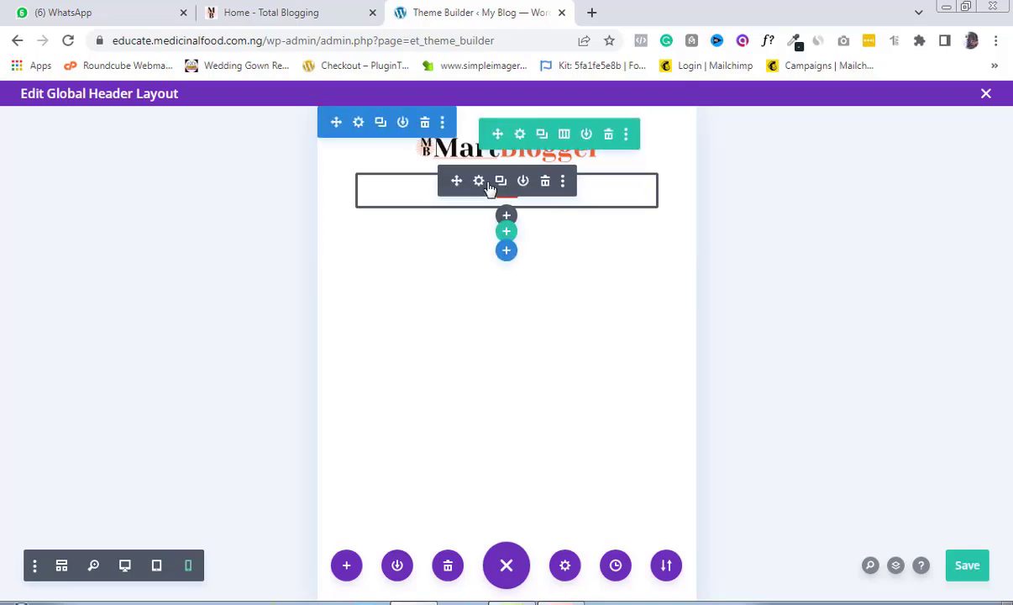
click(479, 184)
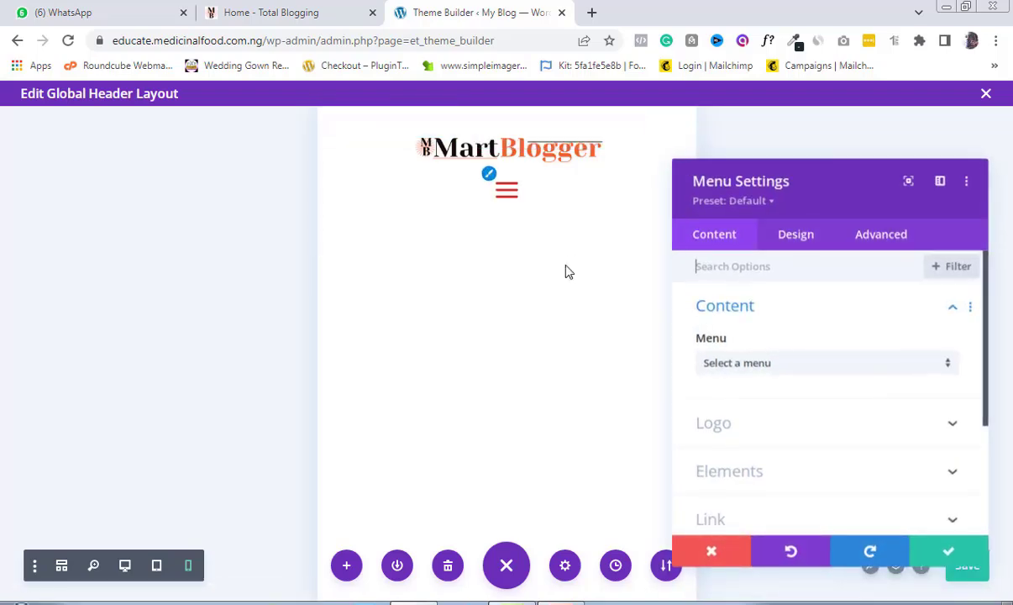
click(796, 234)
click(715, 440)
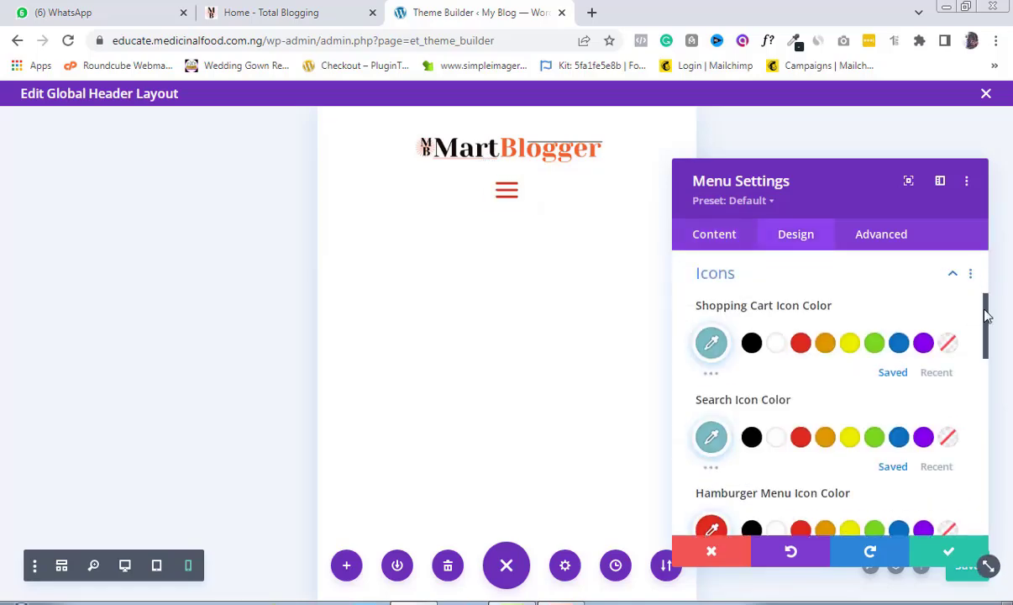
drag(987, 315, 983, 446)
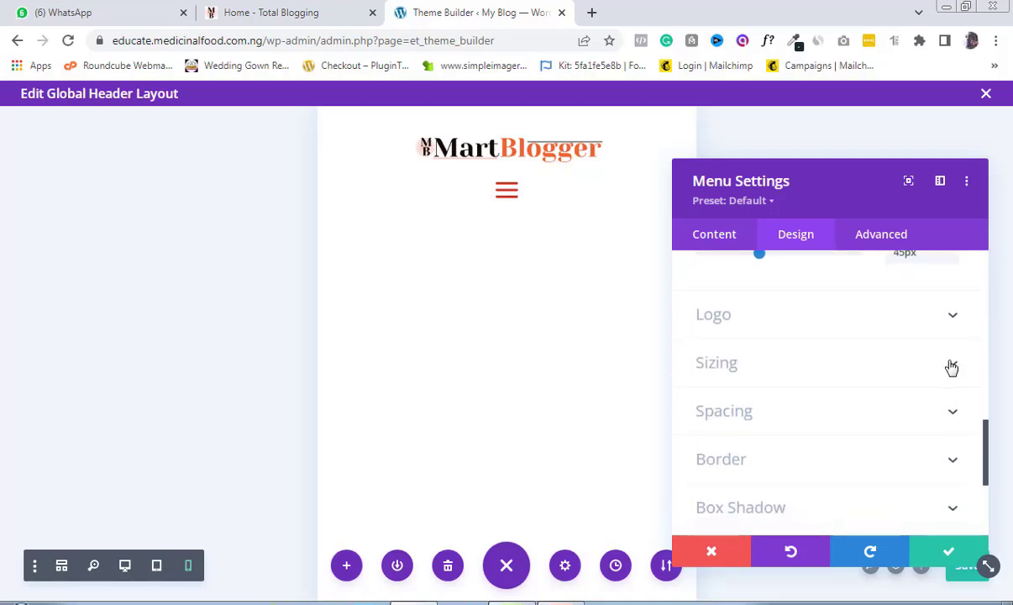
click(938, 414)
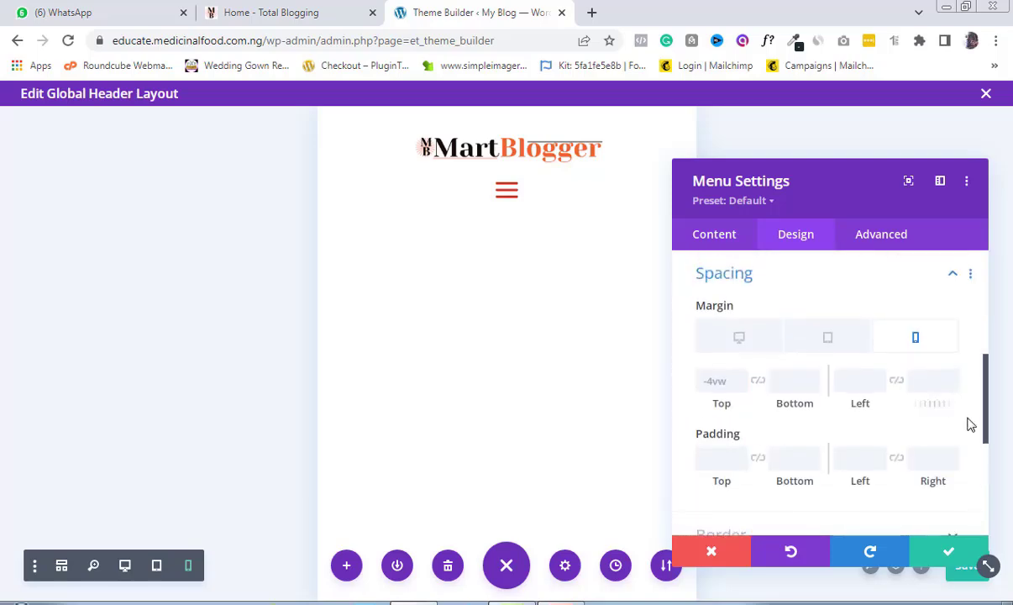
click(740, 378)
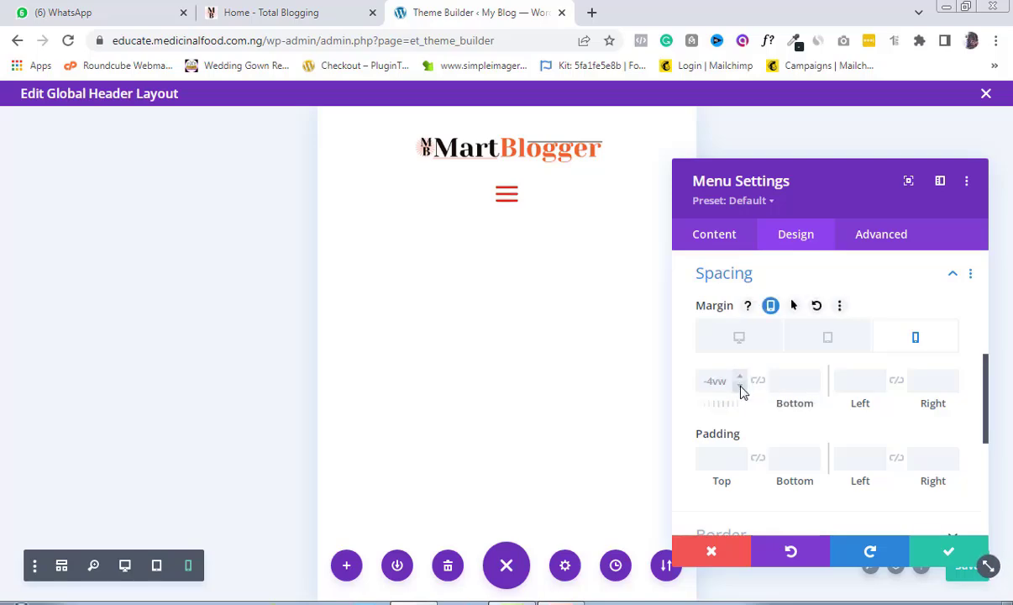
click(740, 387)
click(740, 388)
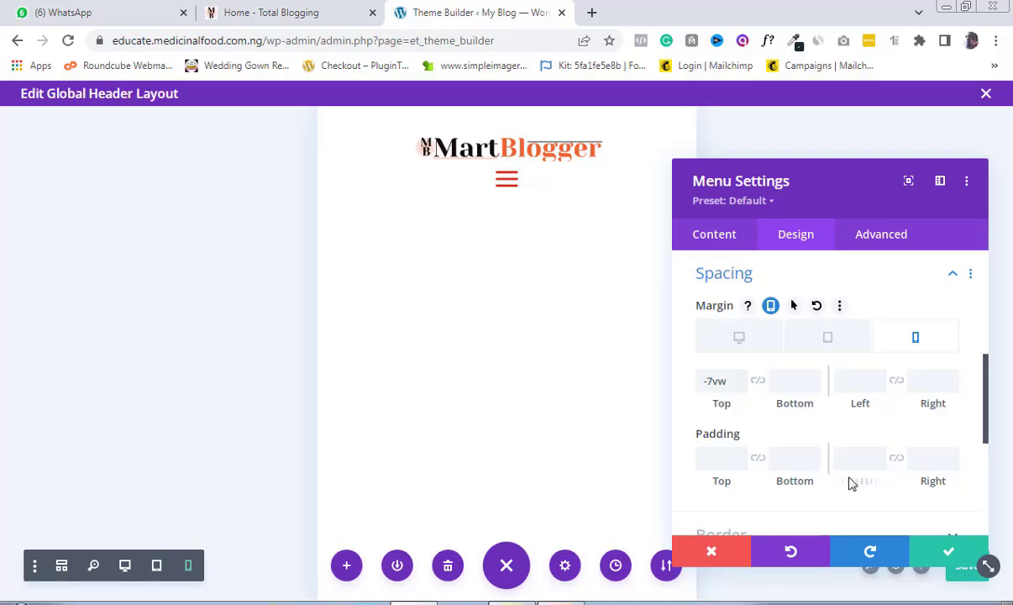
click(947, 554)
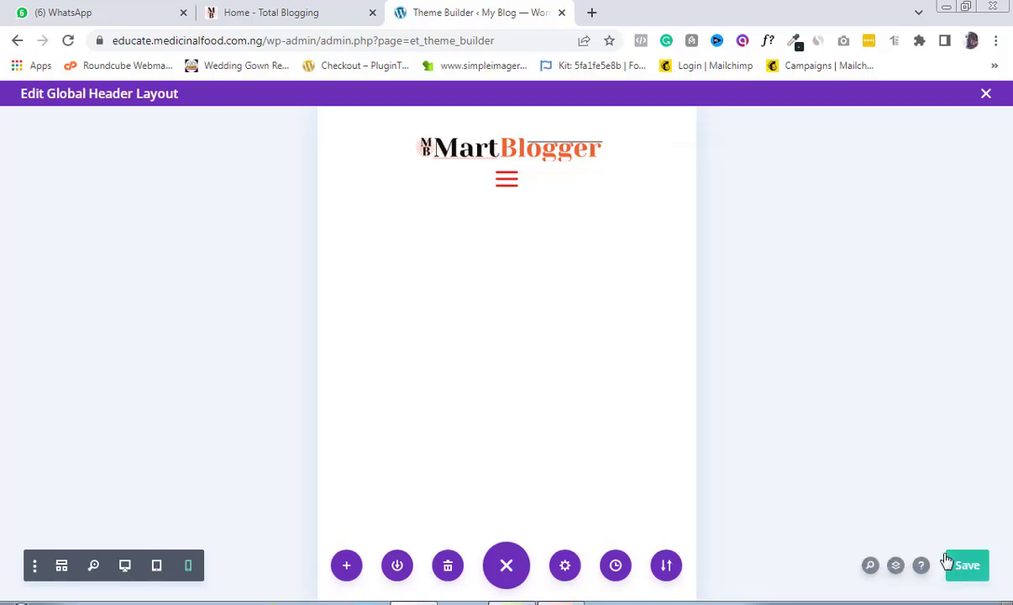
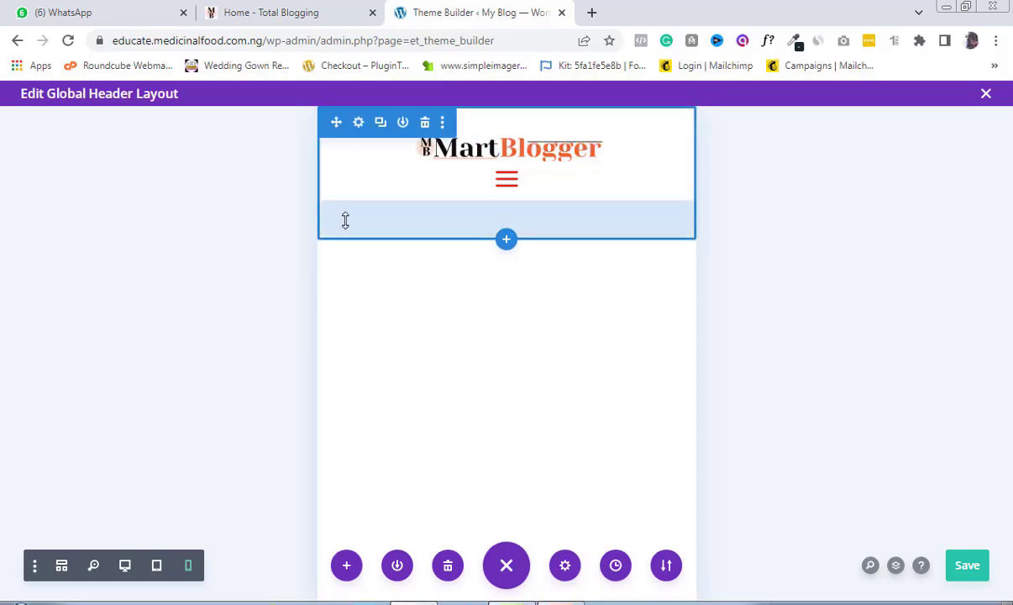
drag(344, 217, 347, 180)
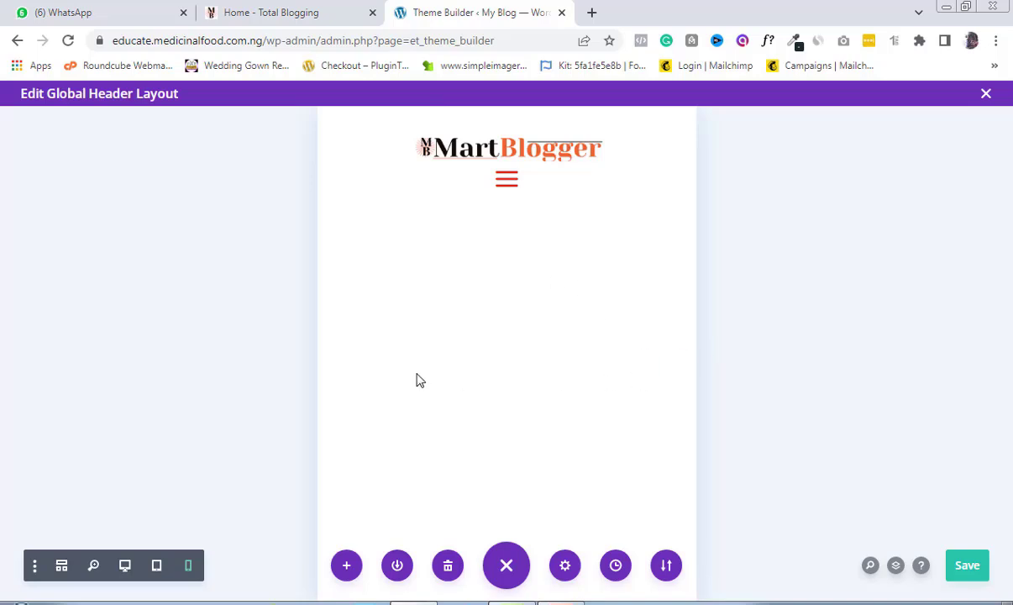
- In the tablet view, set the logo Image module's image alignment to right
click(157, 565)
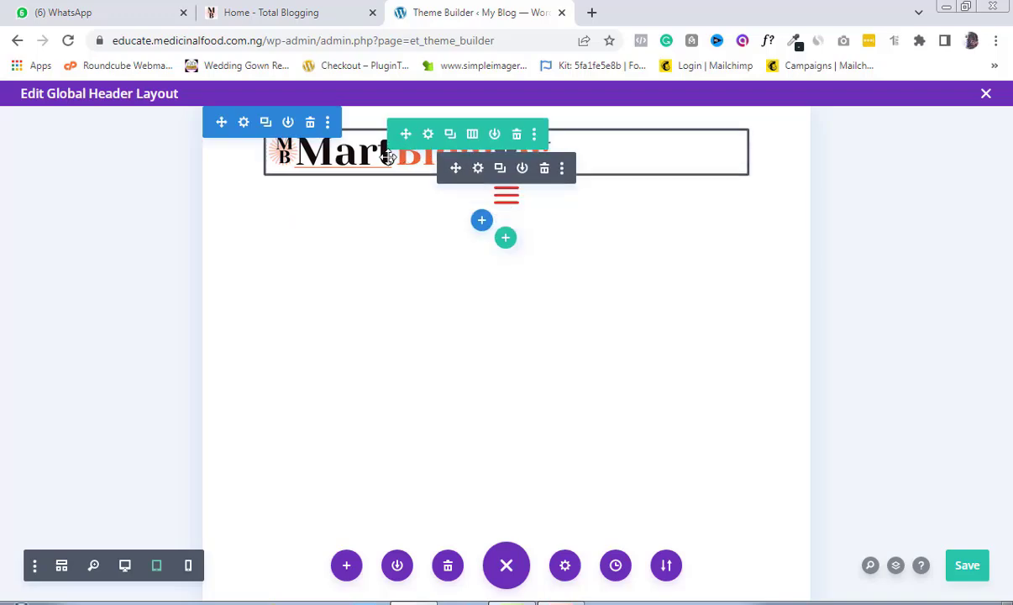
click(478, 169)
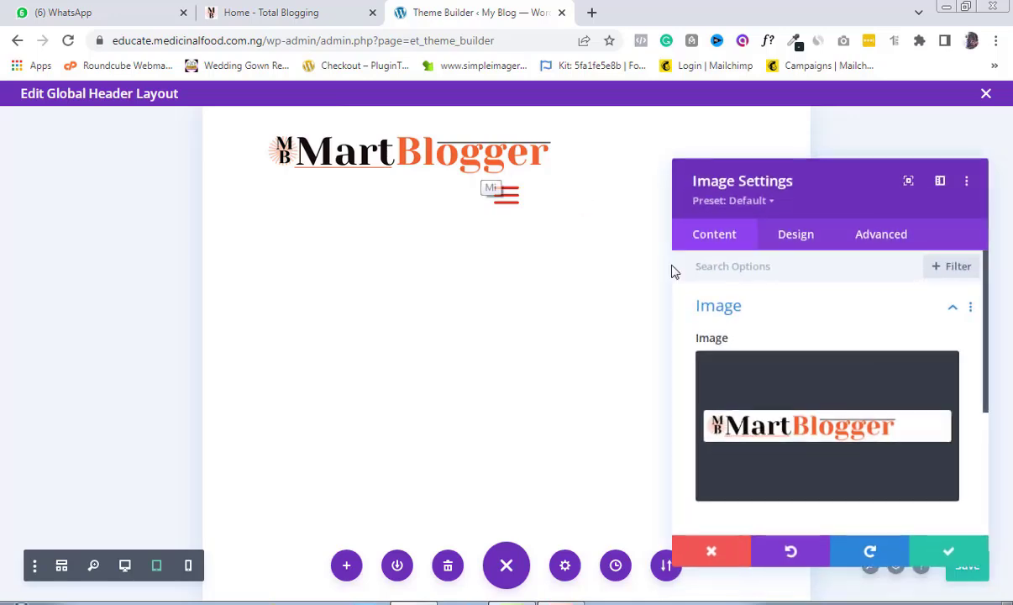
click(798, 240)
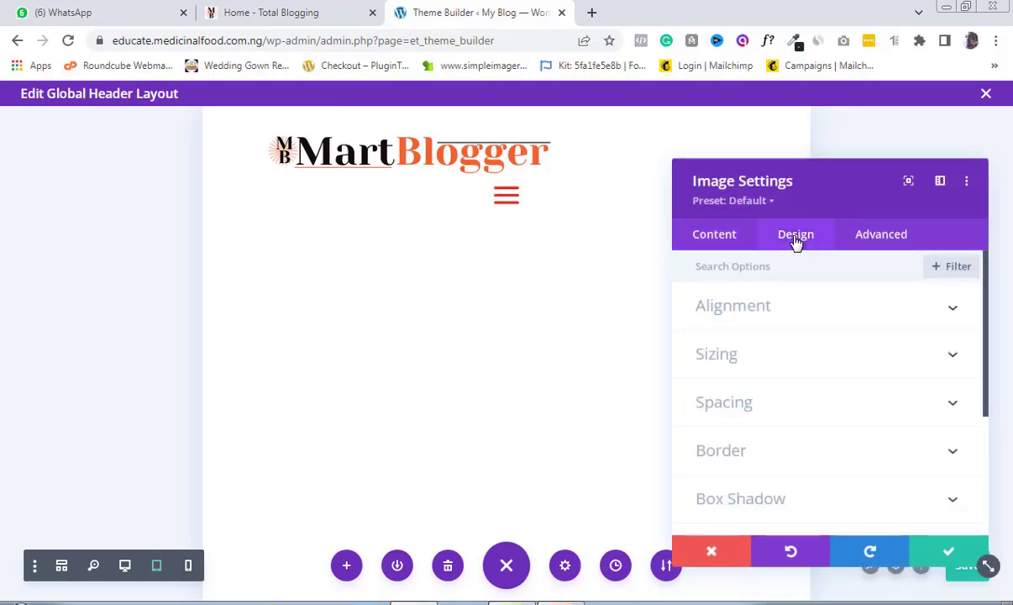
click(955, 312)
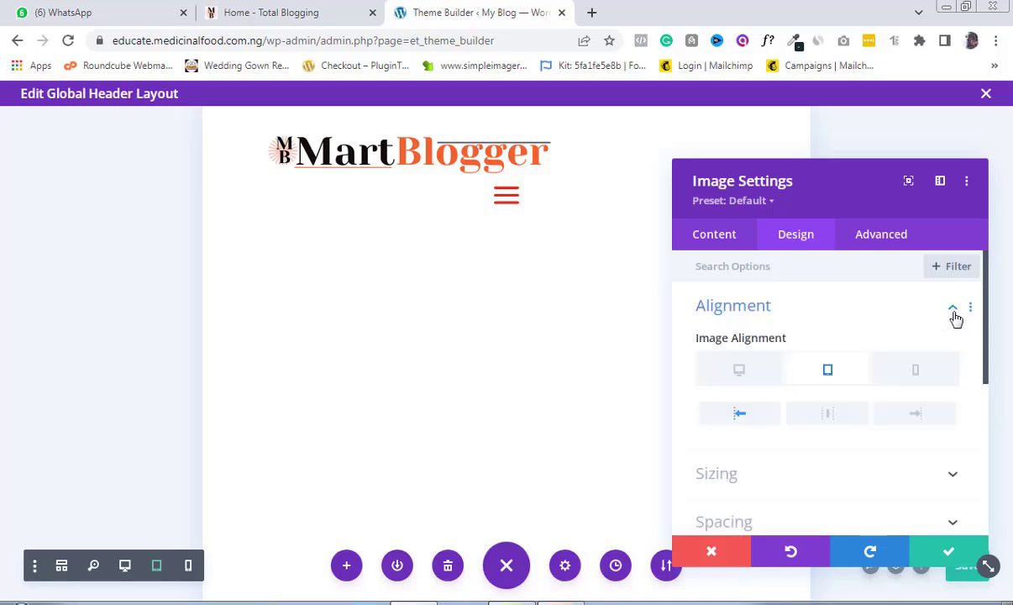
click(824, 417)
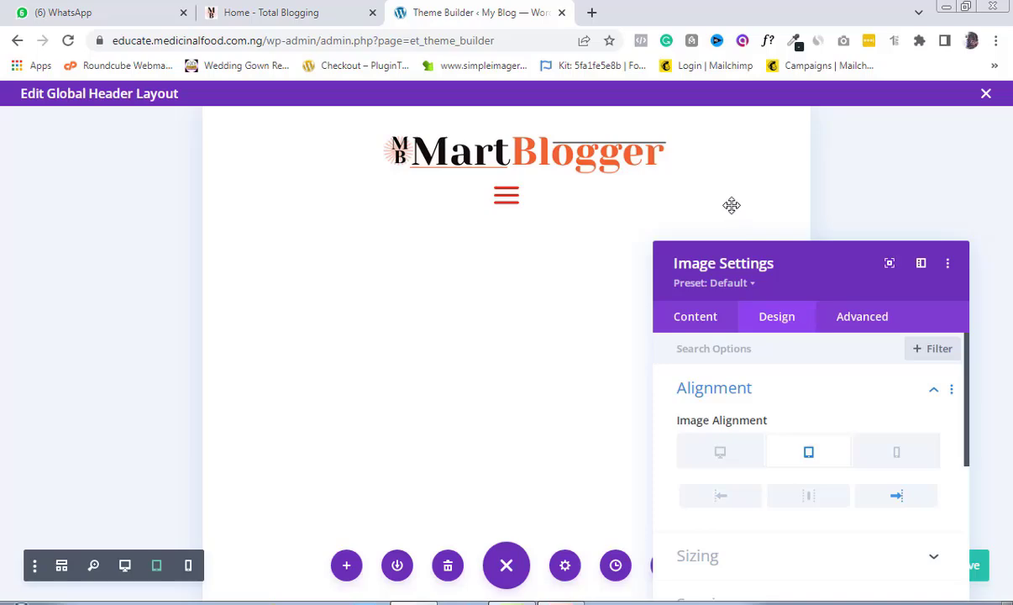
- Review the logo's margin and tablet padding fields in the Image module's spacing options
drag(745, 262, 753, 137)
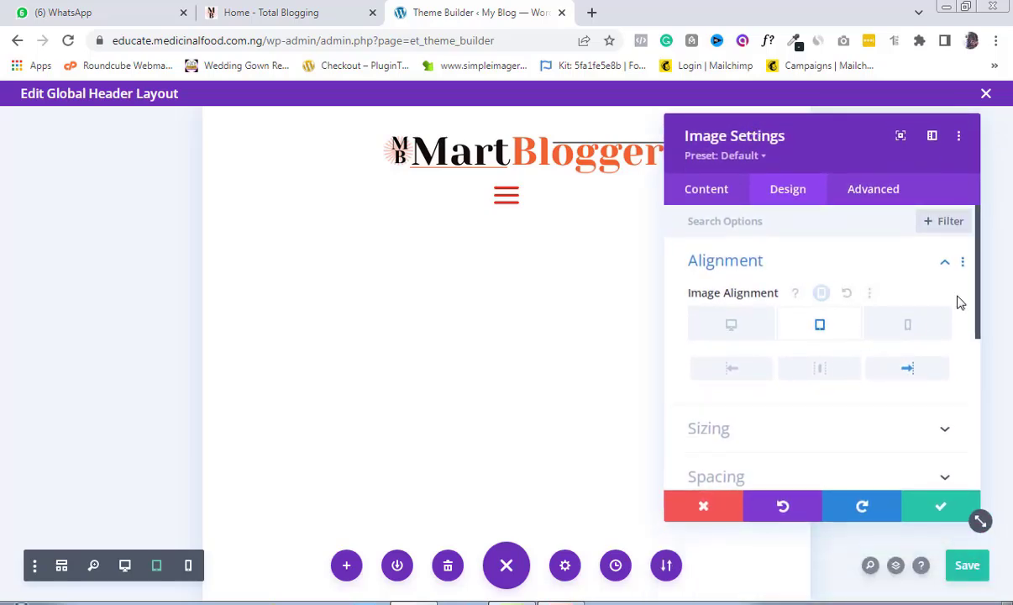
drag(982, 306, 973, 362)
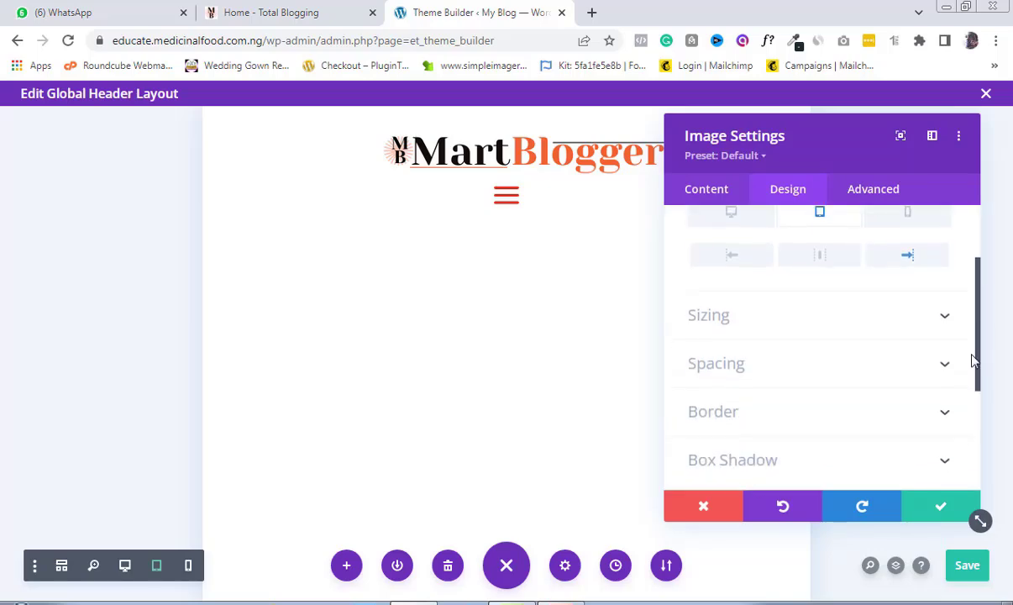
click(926, 363)
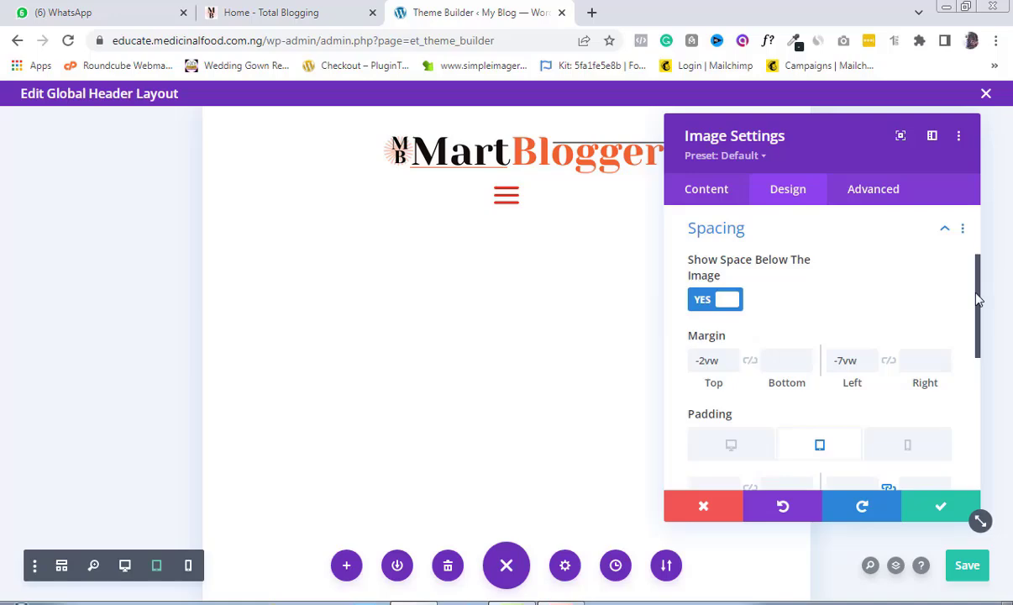
drag(976, 294, 977, 316)
click(871, 297)
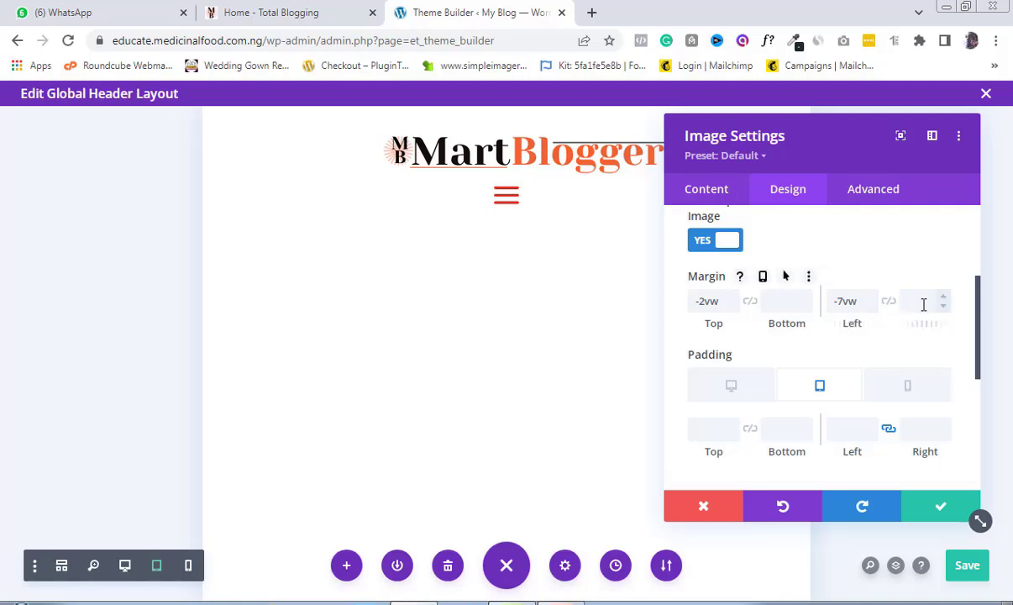
drag(978, 321, 977, 365)
click(857, 331)
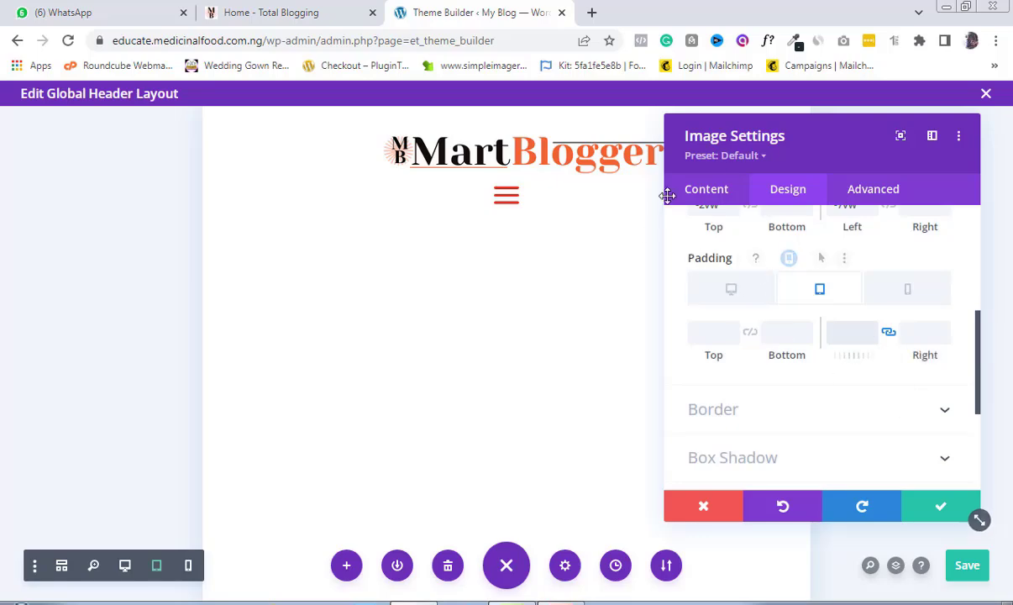
- Save the logo Image module's settings and the global header layout
drag(759, 116, 739, 197)
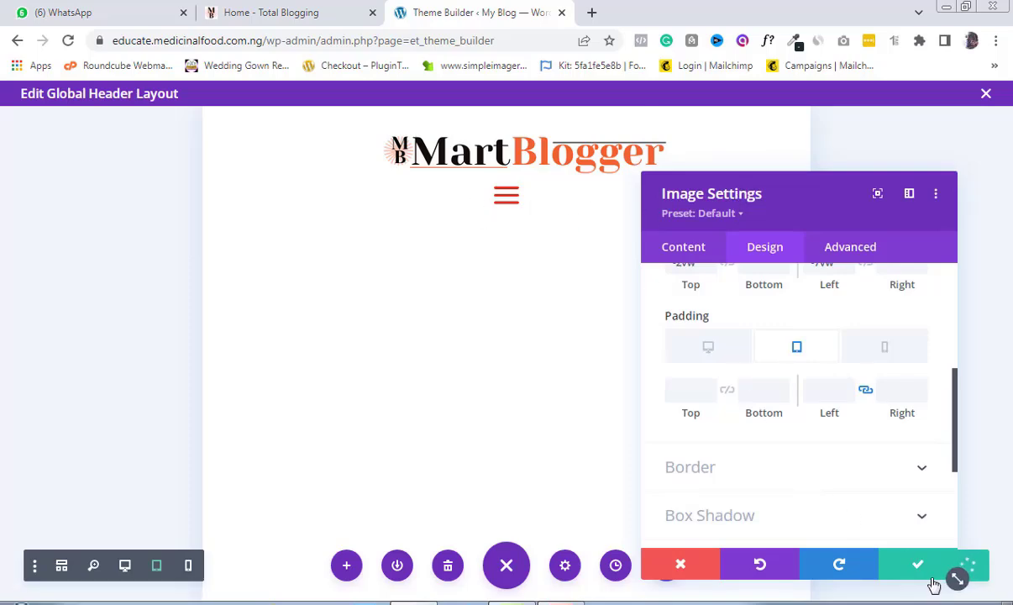
click(906, 563)
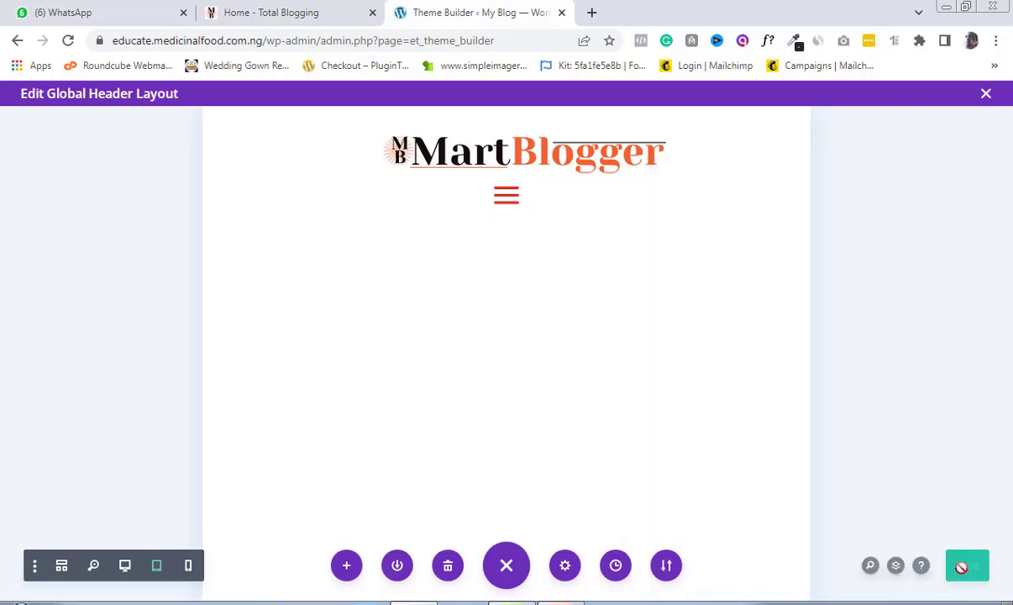
click(966, 571)
click(969, 576)
- Preview the header in the phone, tablet and desktop views with the Menu module's design settings open
click(128, 566)
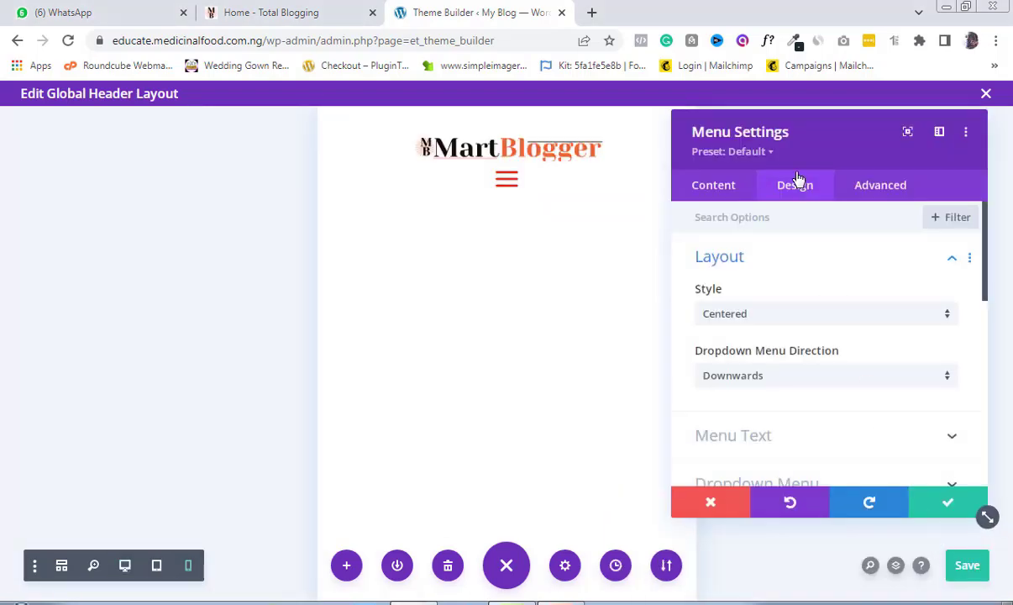
drag(778, 128, 810, 129)
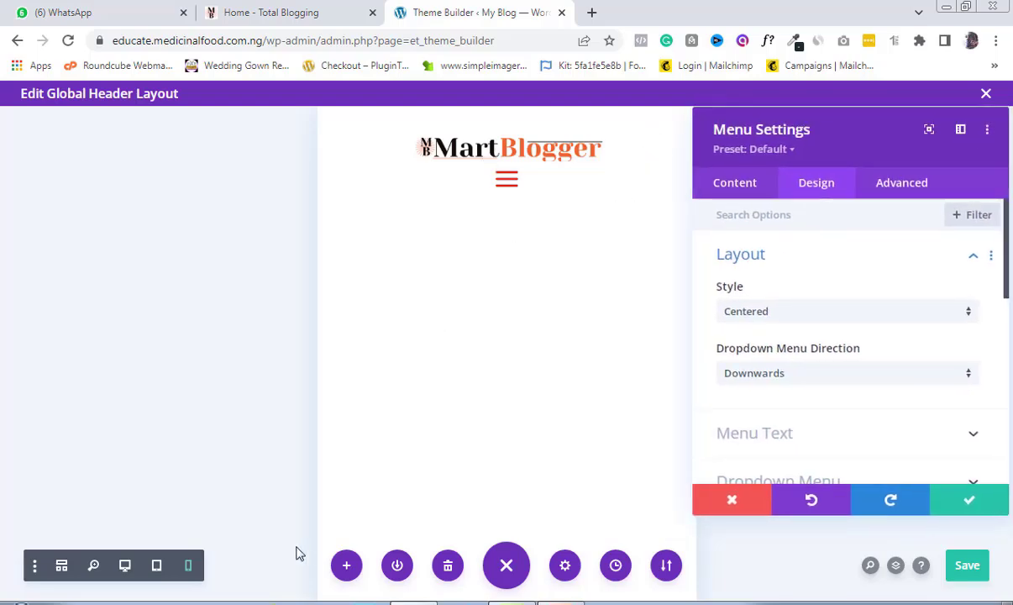
click(150, 571)
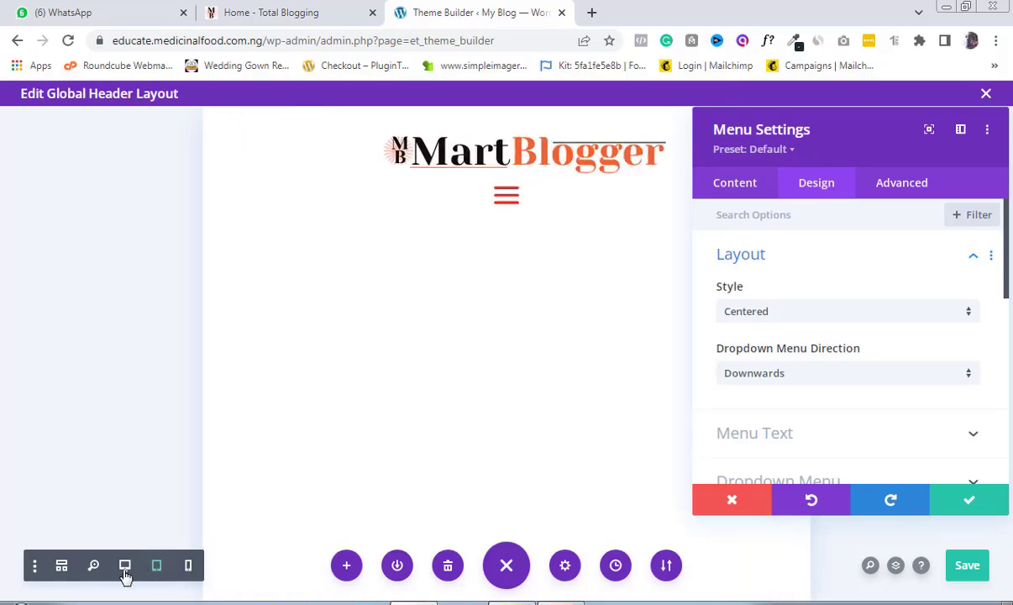
click(124, 569)
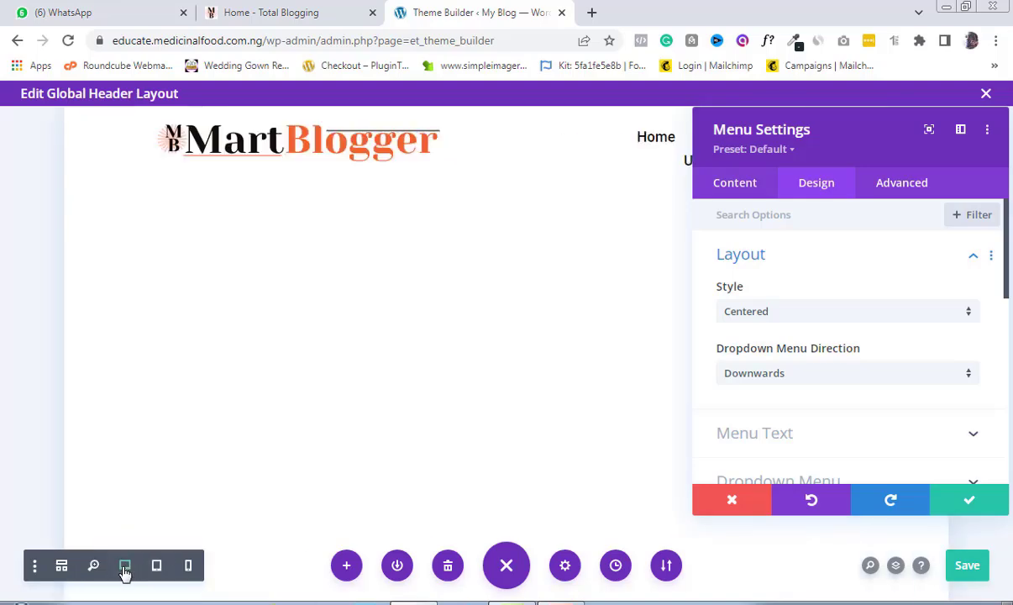
drag(844, 121, 597, 230)
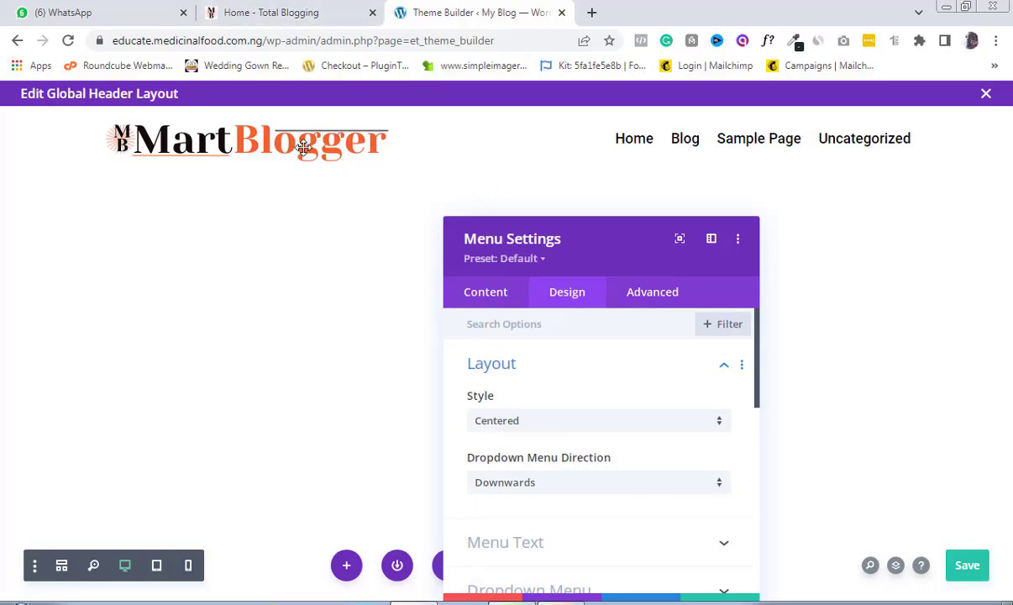
- Close the developer tools on the MartBlogger site, examine its full-width header menu, and return to the Theme Builder
click(267, 15)
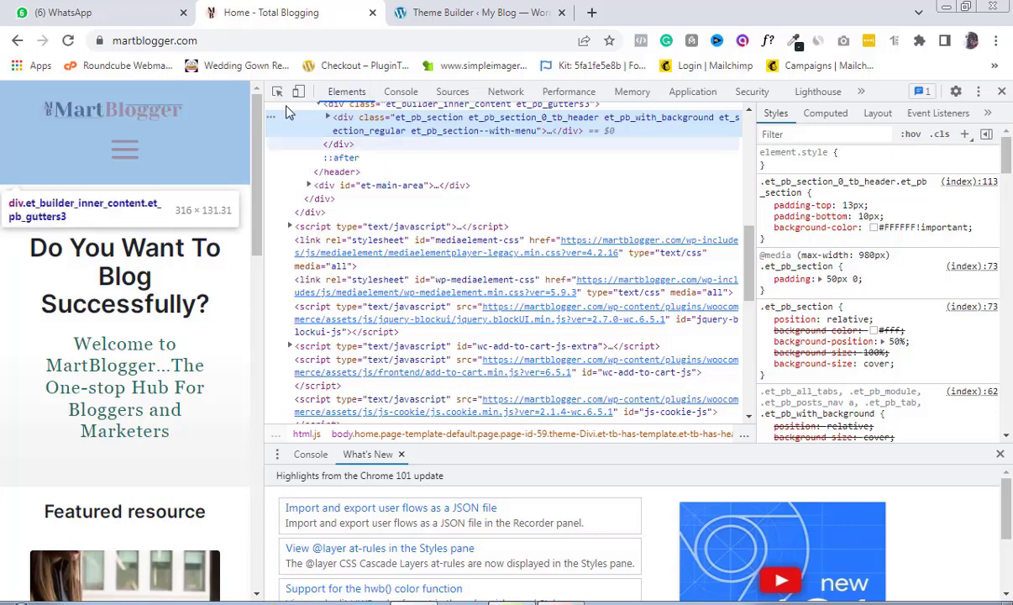
click(1000, 93)
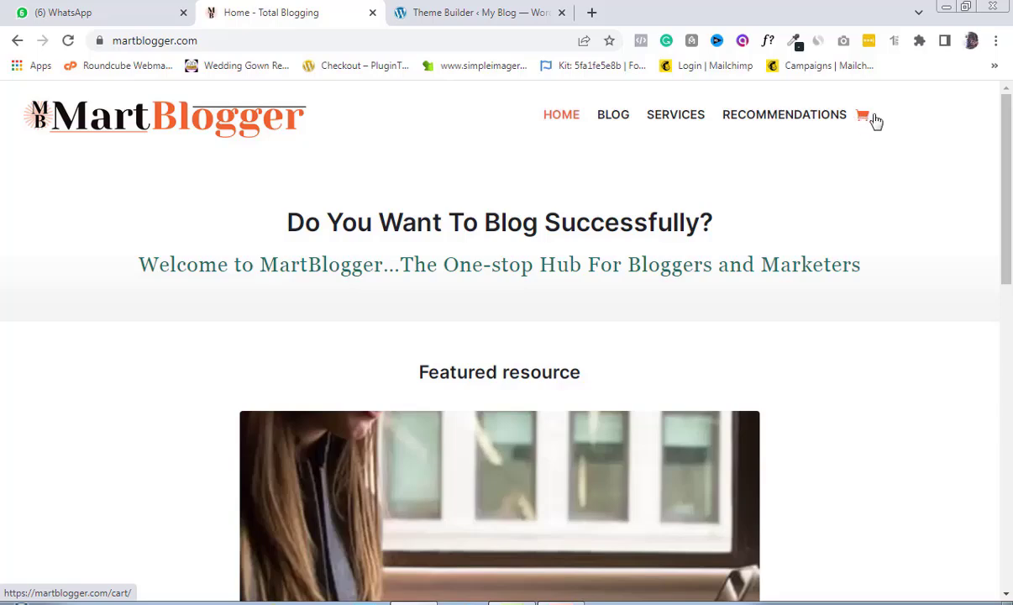
click(471, 20)
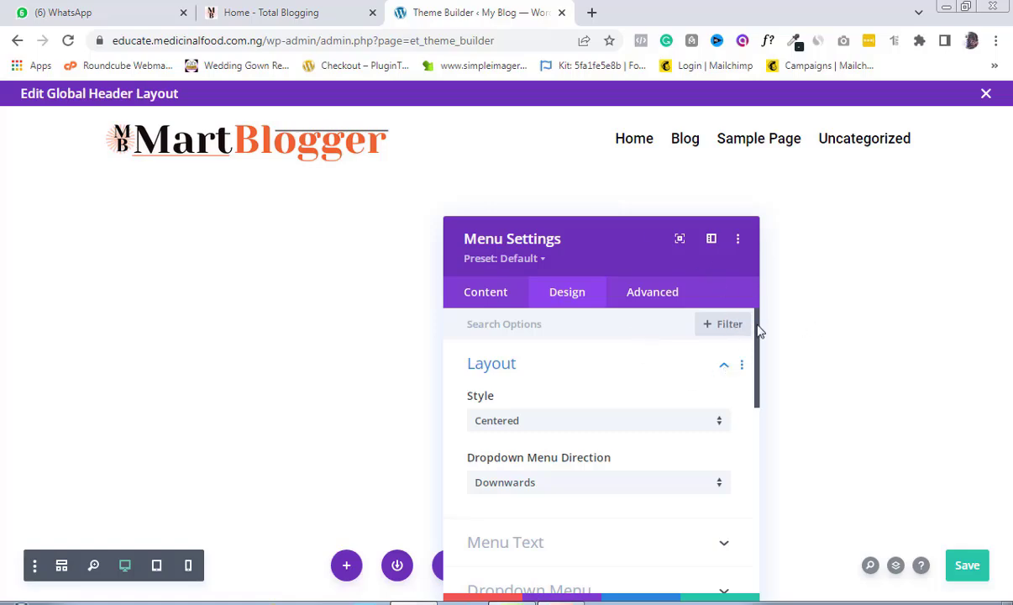
- Review the shopping cart, search and hamburger icon colour and font size options in the Menu module's design settings
drag(758, 361, 758, 427)
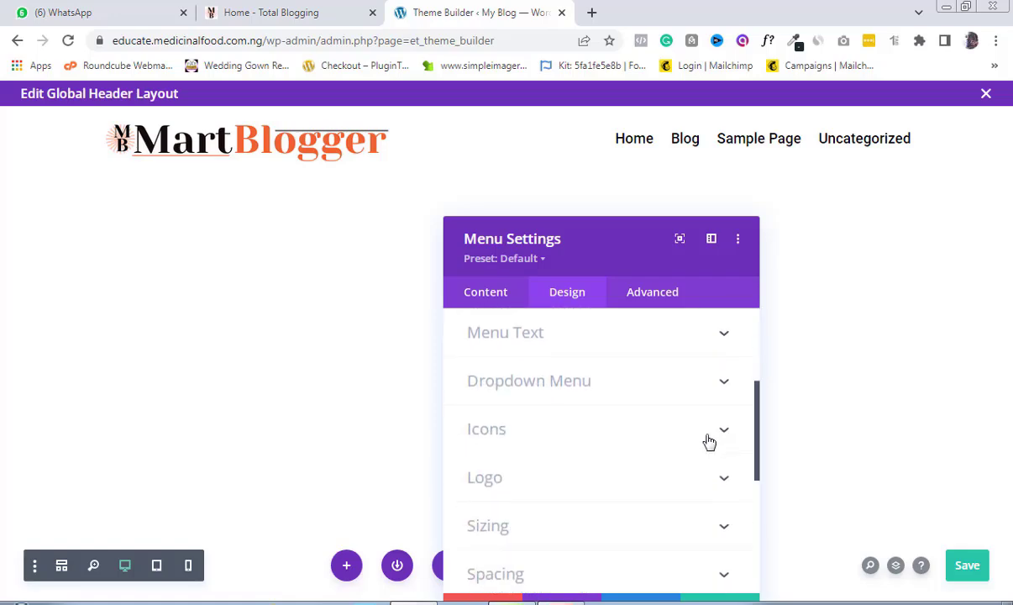
click(709, 442)
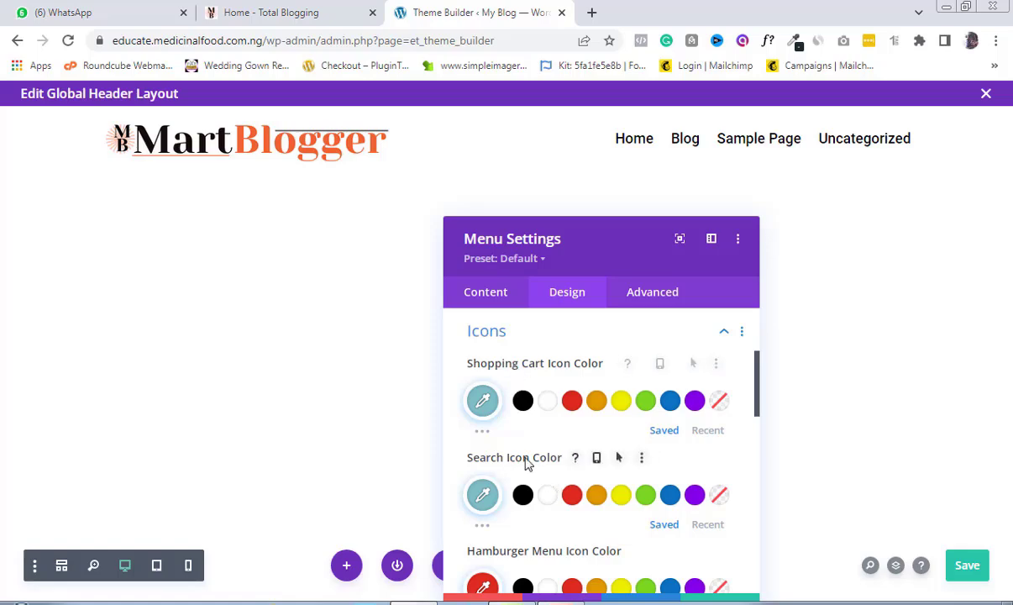
drag(760, 374, 760, 412)
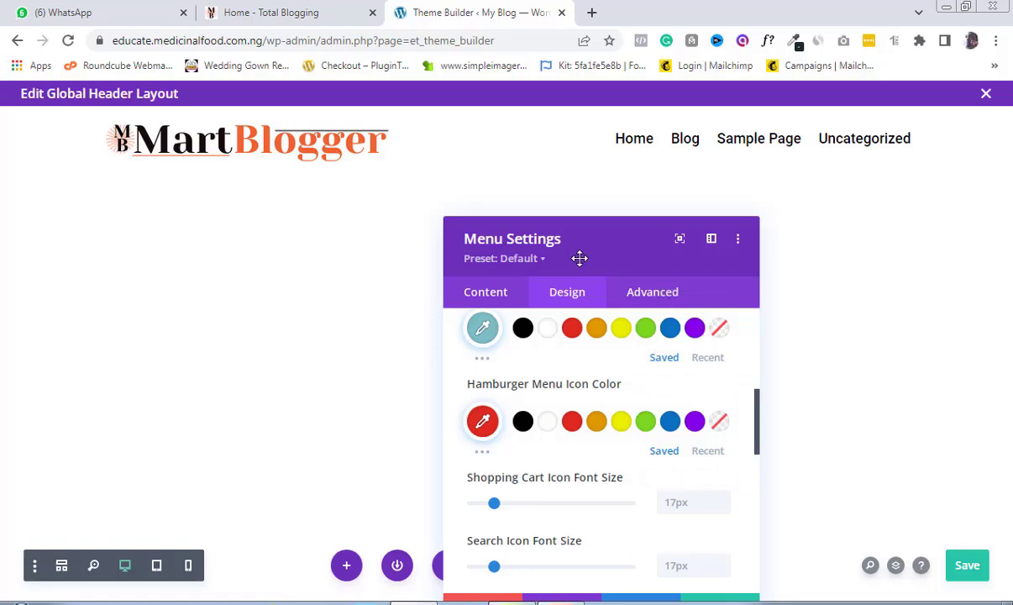
drag(580, 258, 392, 169)
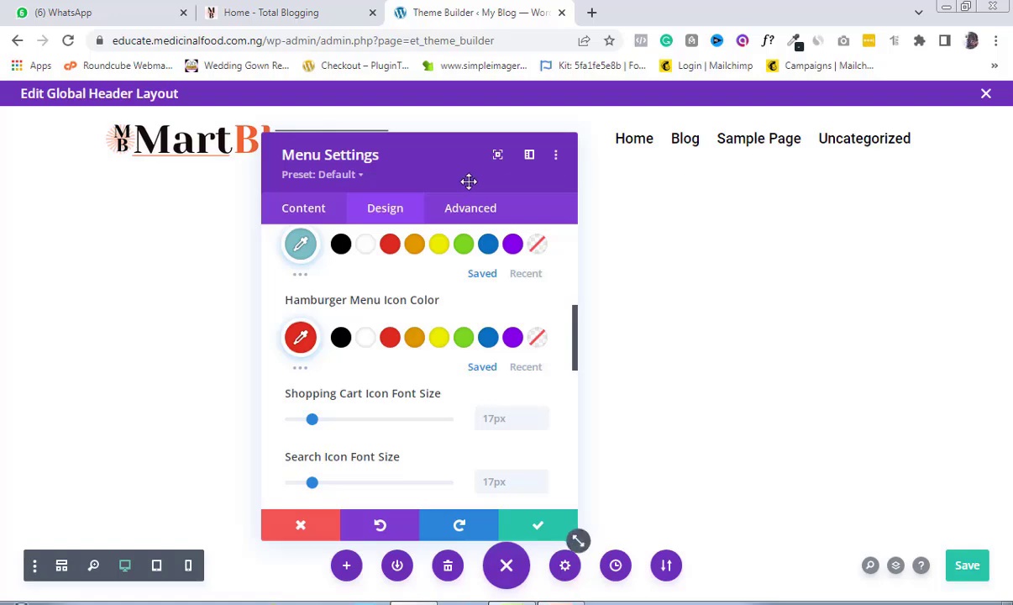
drag(464, 175, 444, 189)
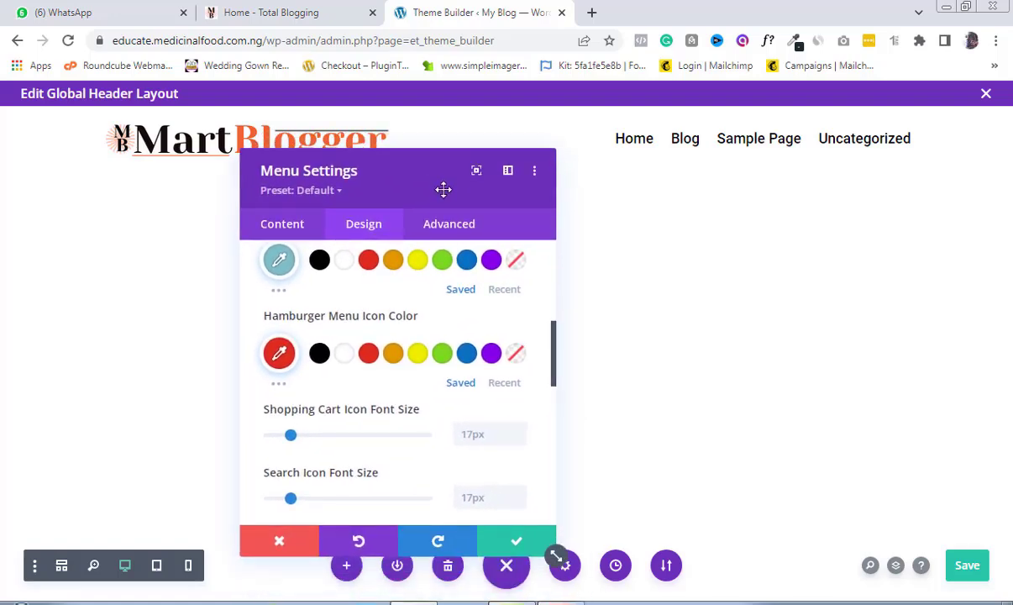
- Save the Menu module's settings and the global header layout, exit the layout editor, and save the Theme Builder changes
click(520, 544)
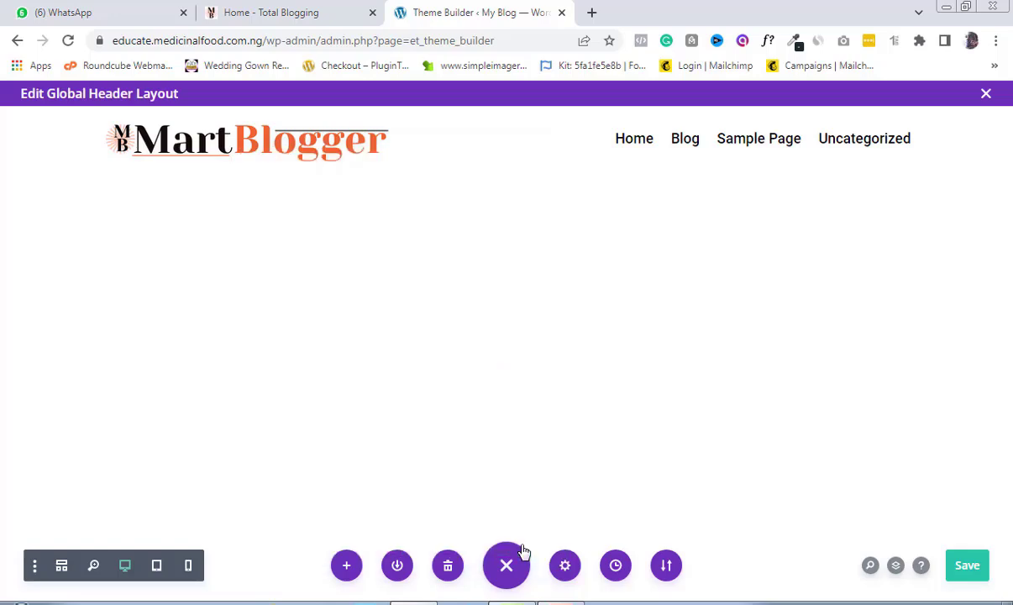
click(958, 570)
click(986, 95)
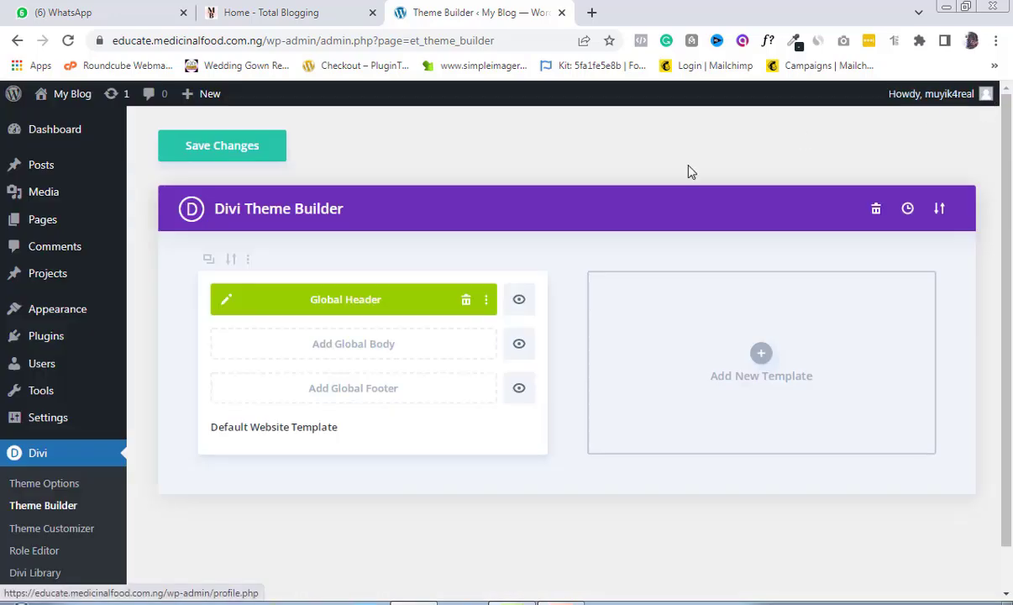
click(222, 147)
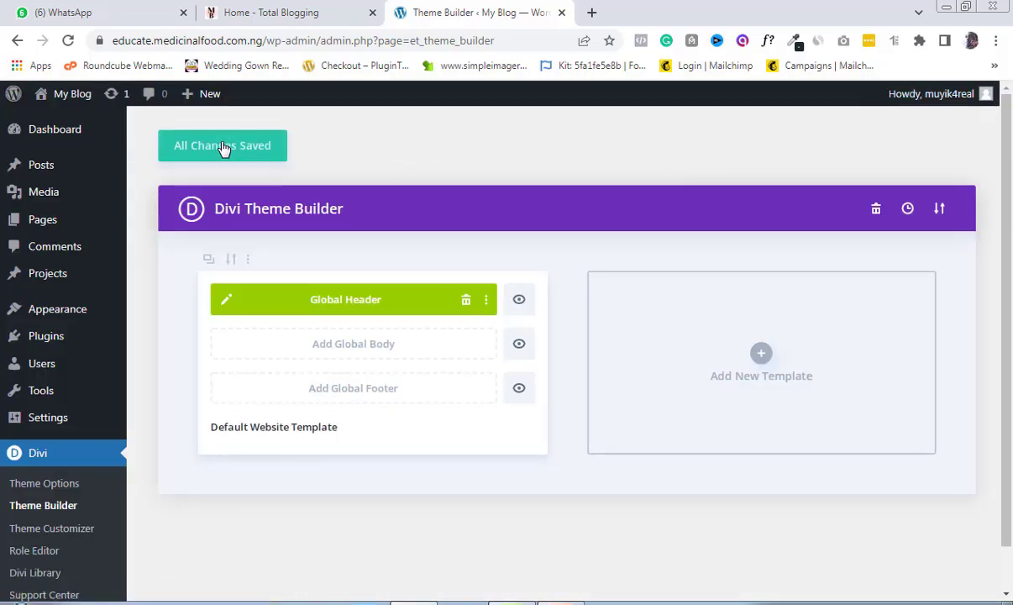